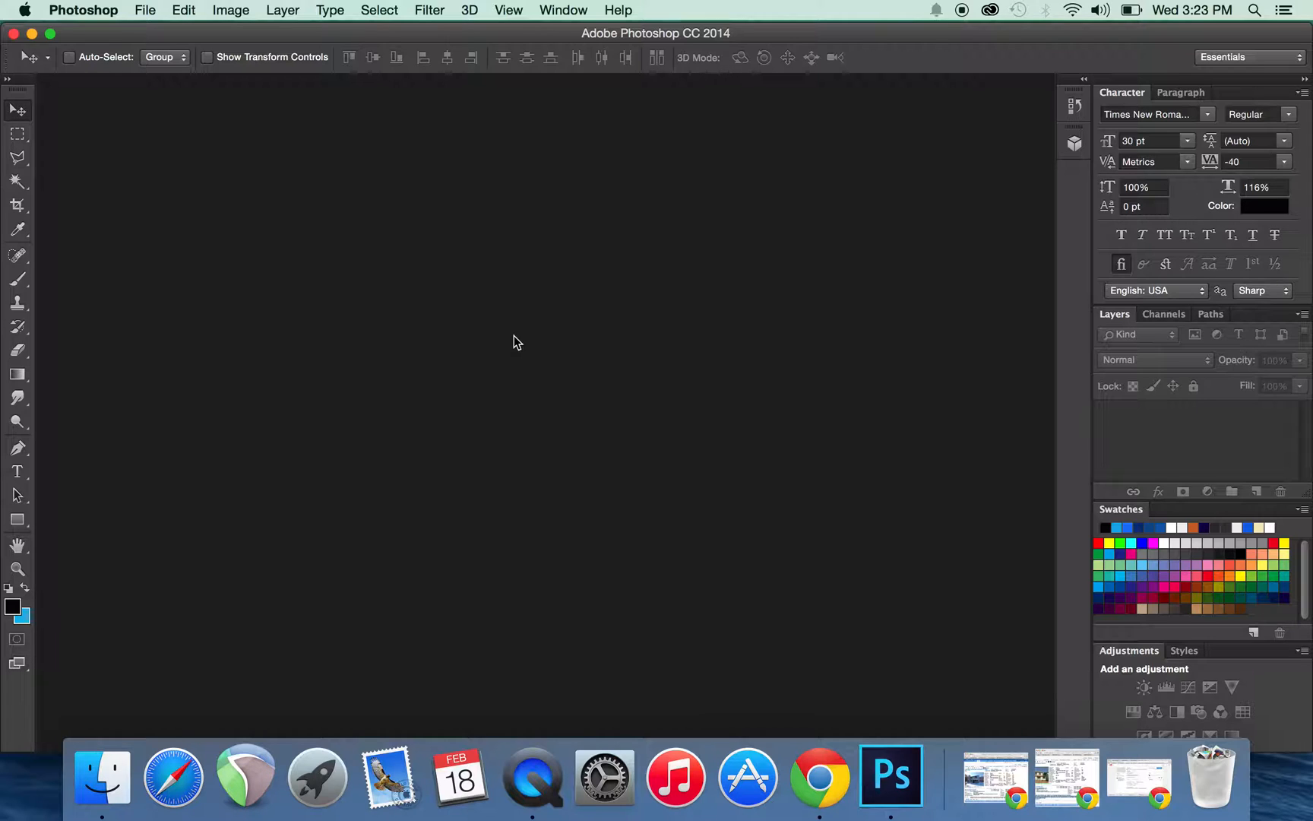
- Open the image 3_32374725.jpg from the Desktop folder
click(145, 9)
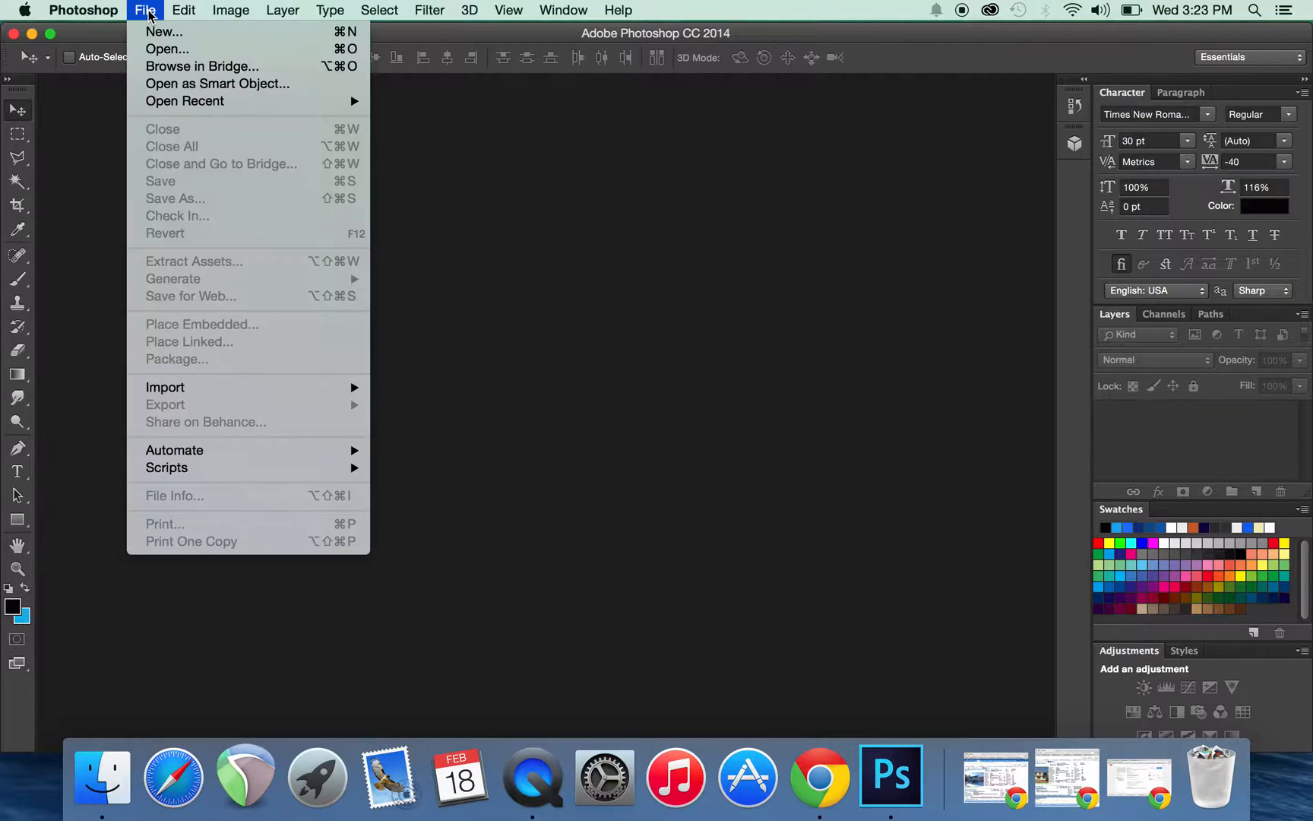
click(165, 50)
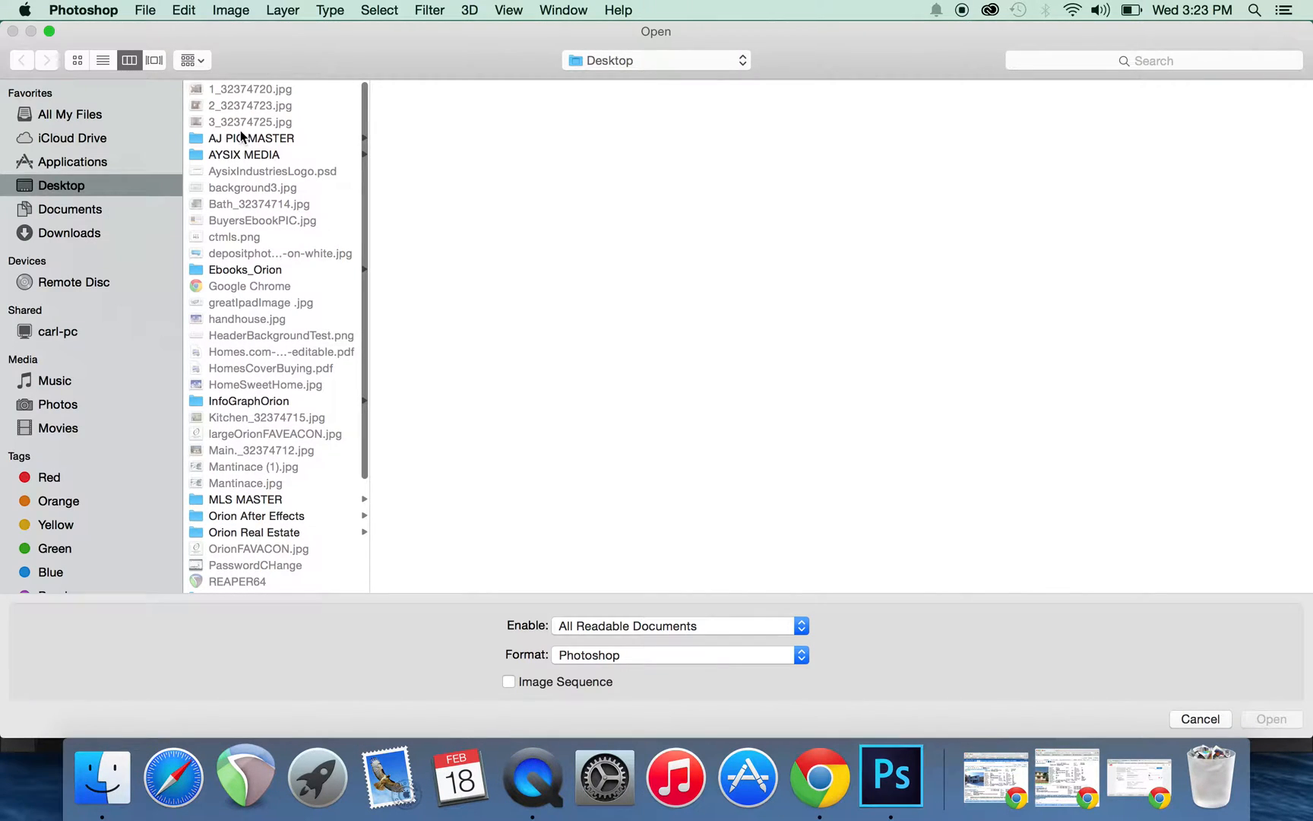
click(241, 122)
click(1249, 718)
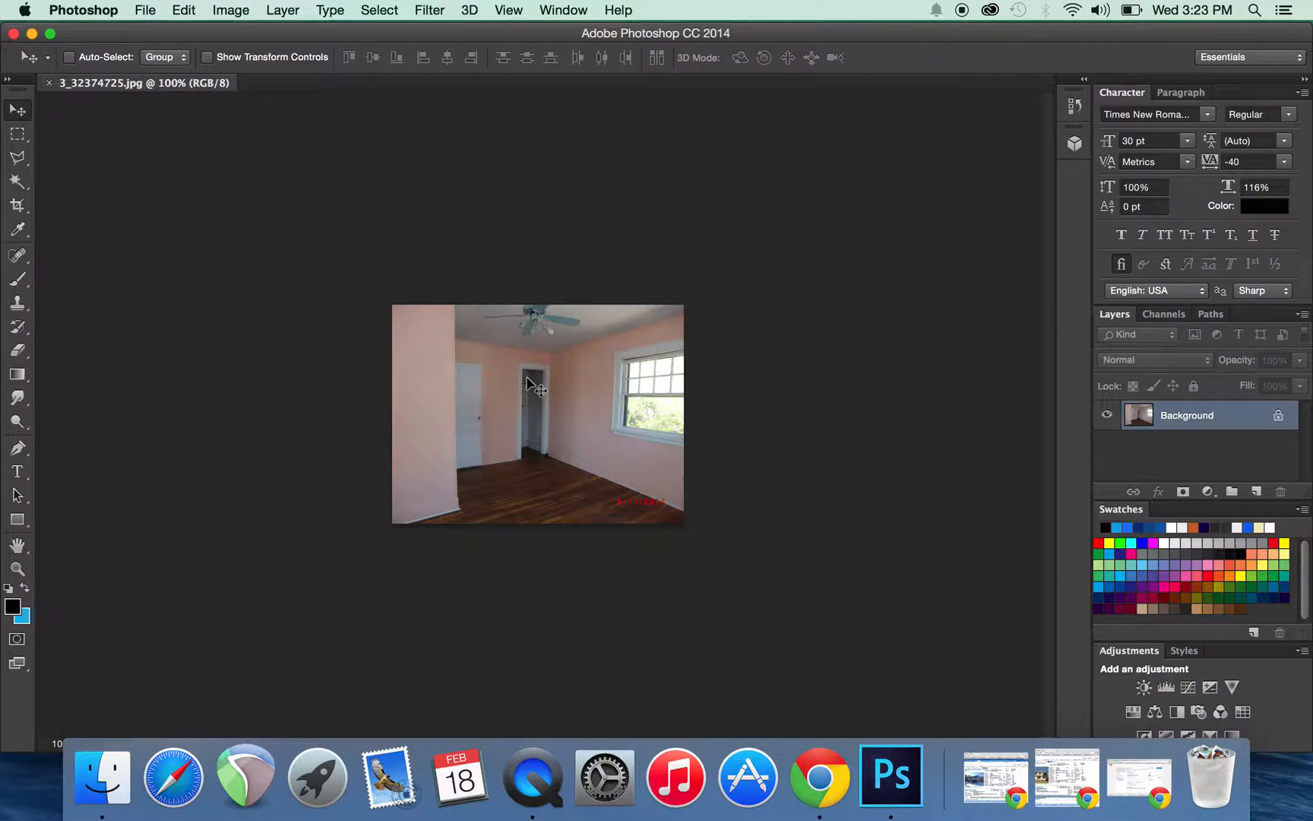
- Resize the image with its dimensions in inches and the resolution set to 300 pixels/inch
click(233, 12)
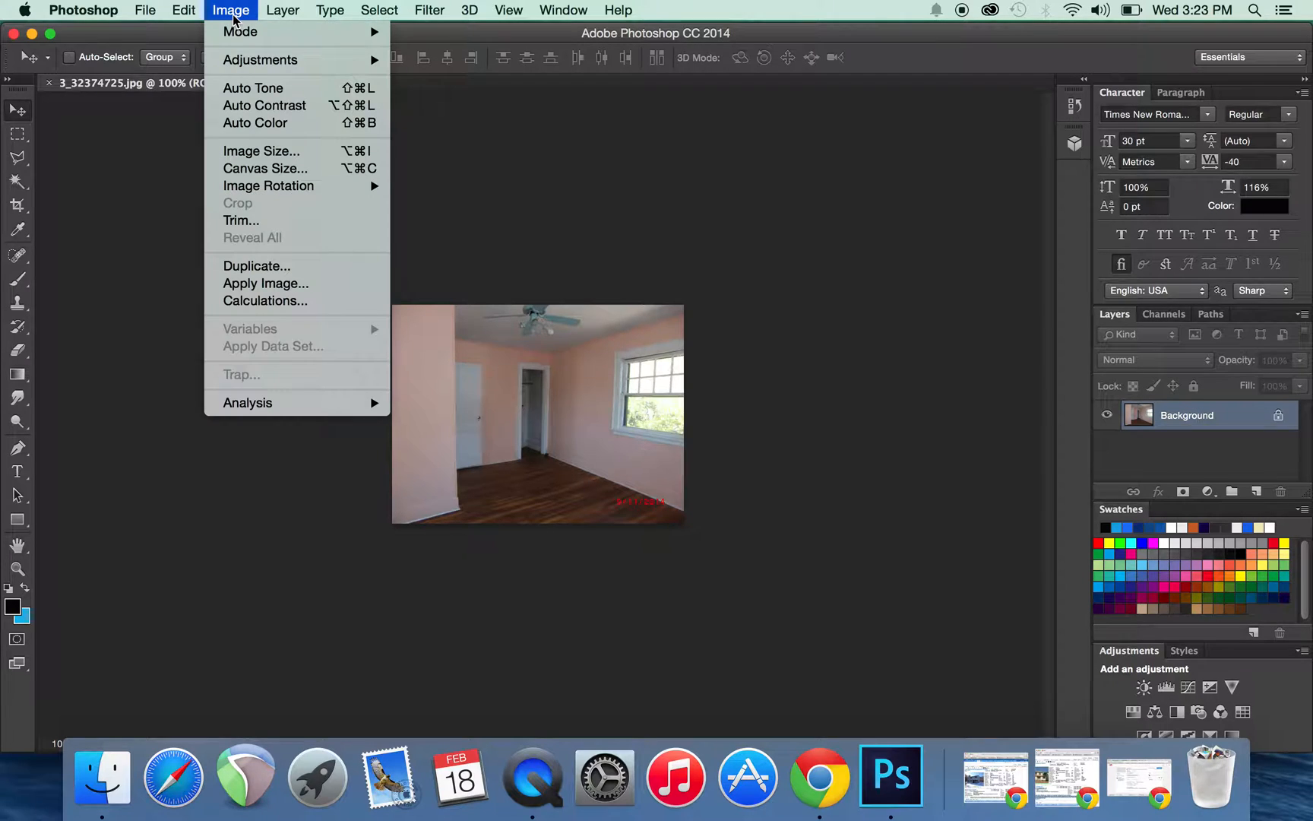
click(270, 151)
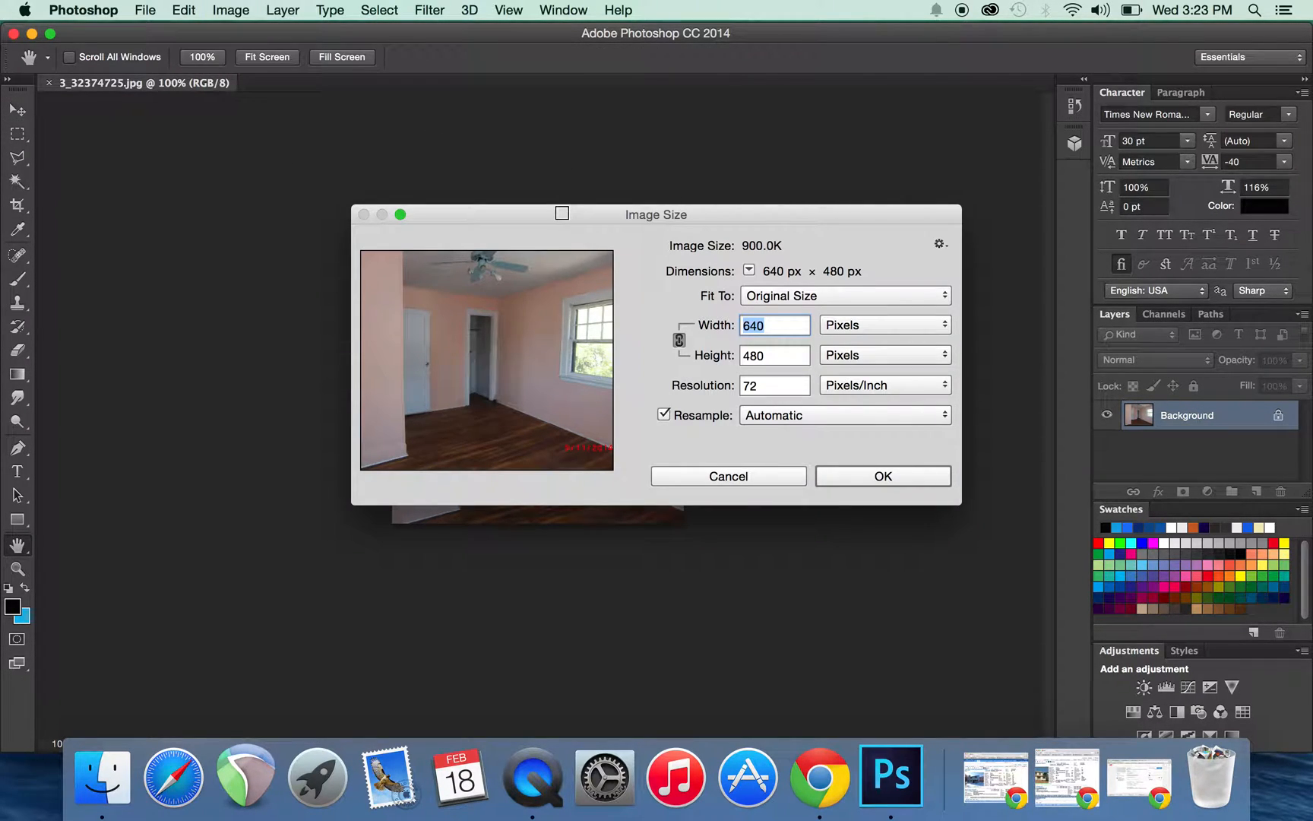
click(947, 325)
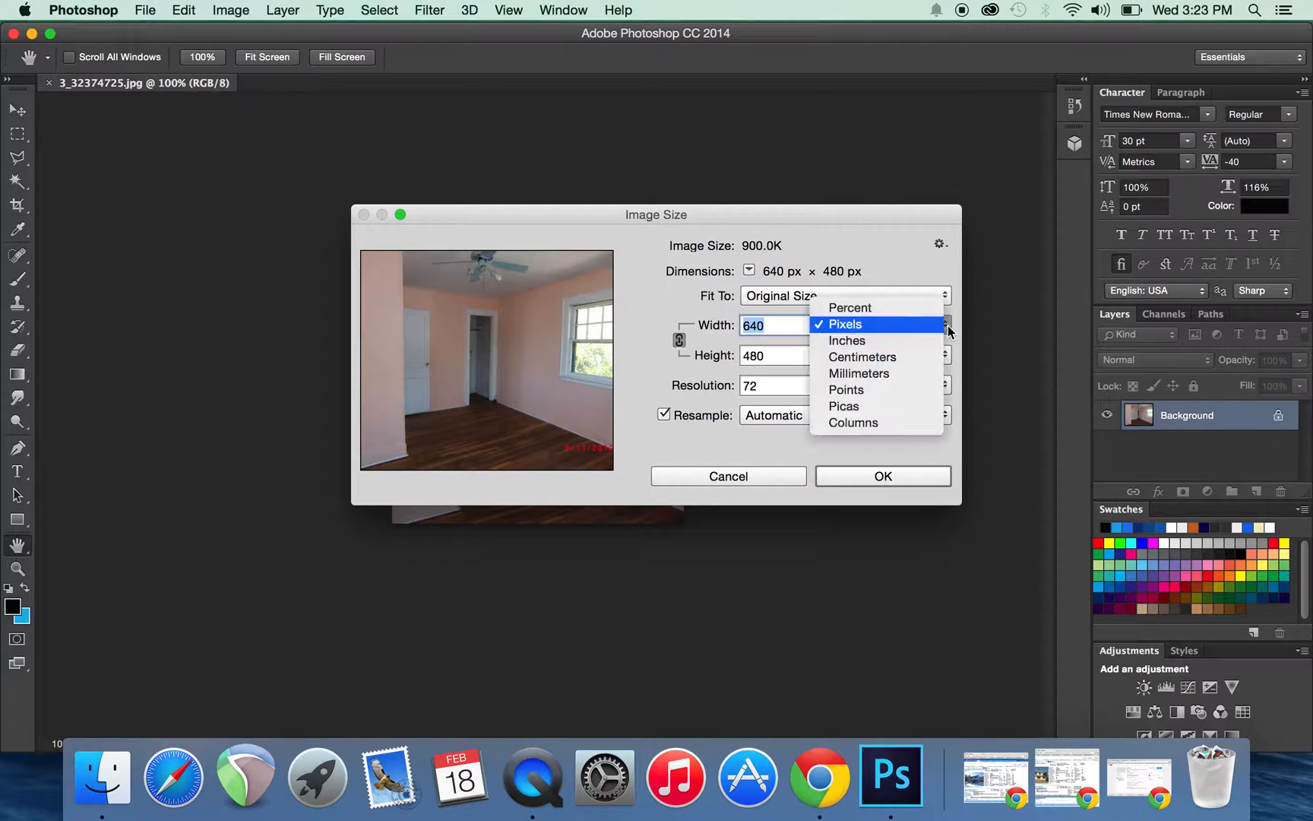
click(940, 344)
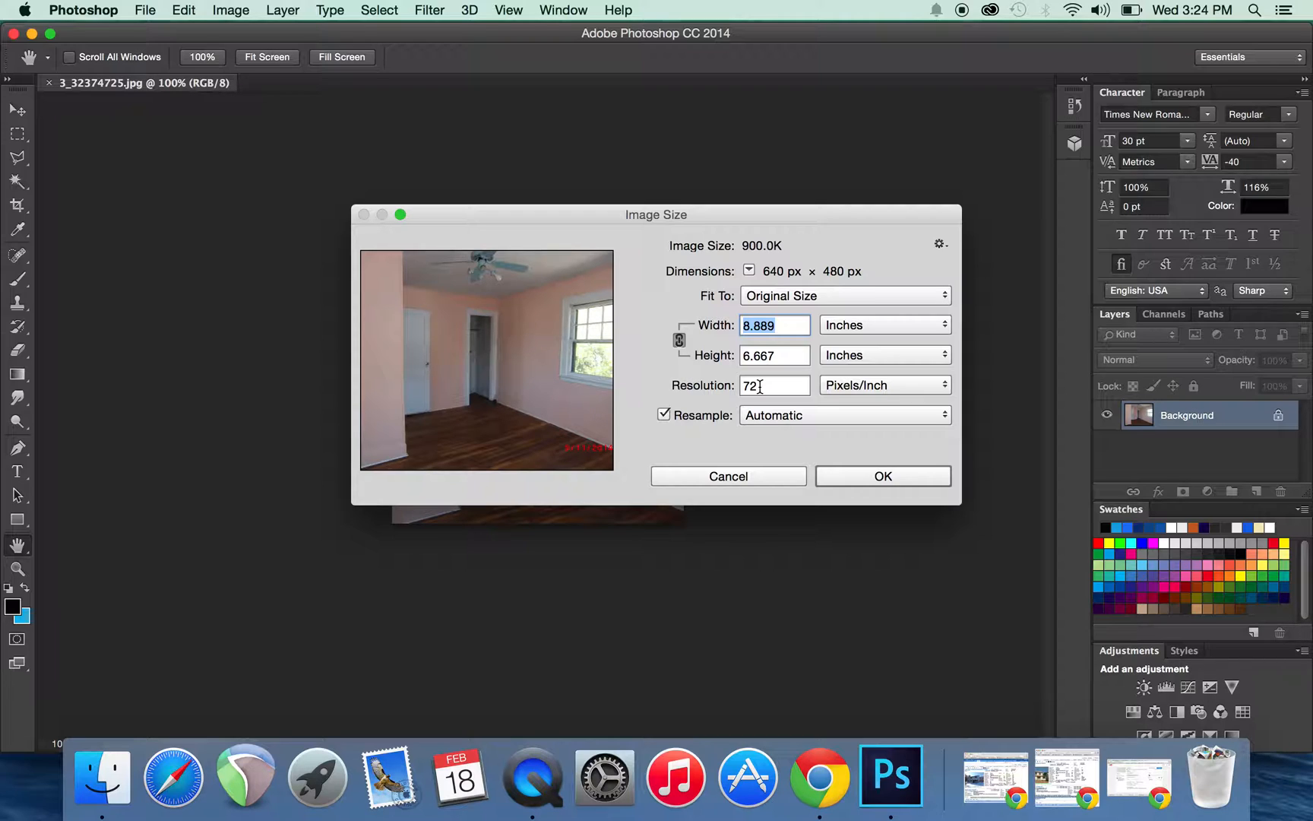
double_click(760, 386)
key(BackSpace)
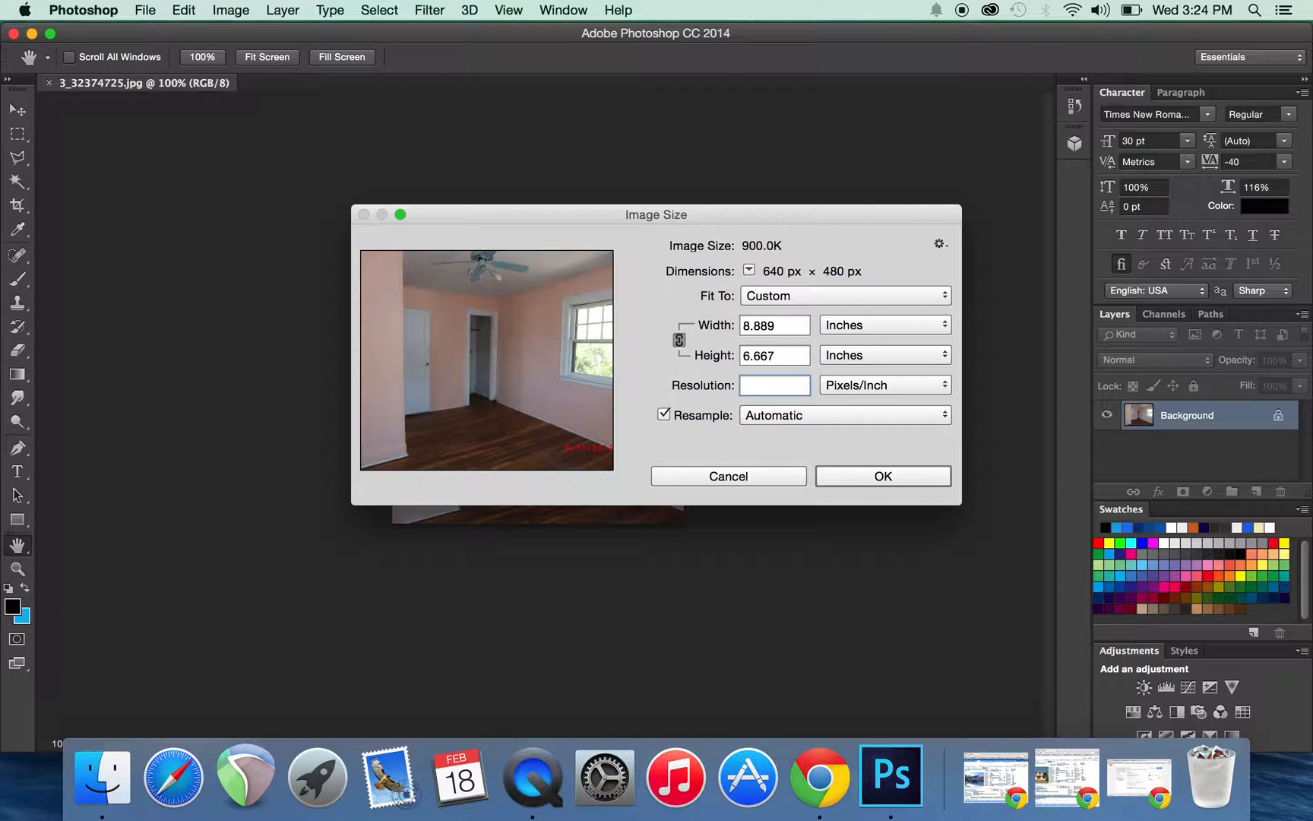
text(300)
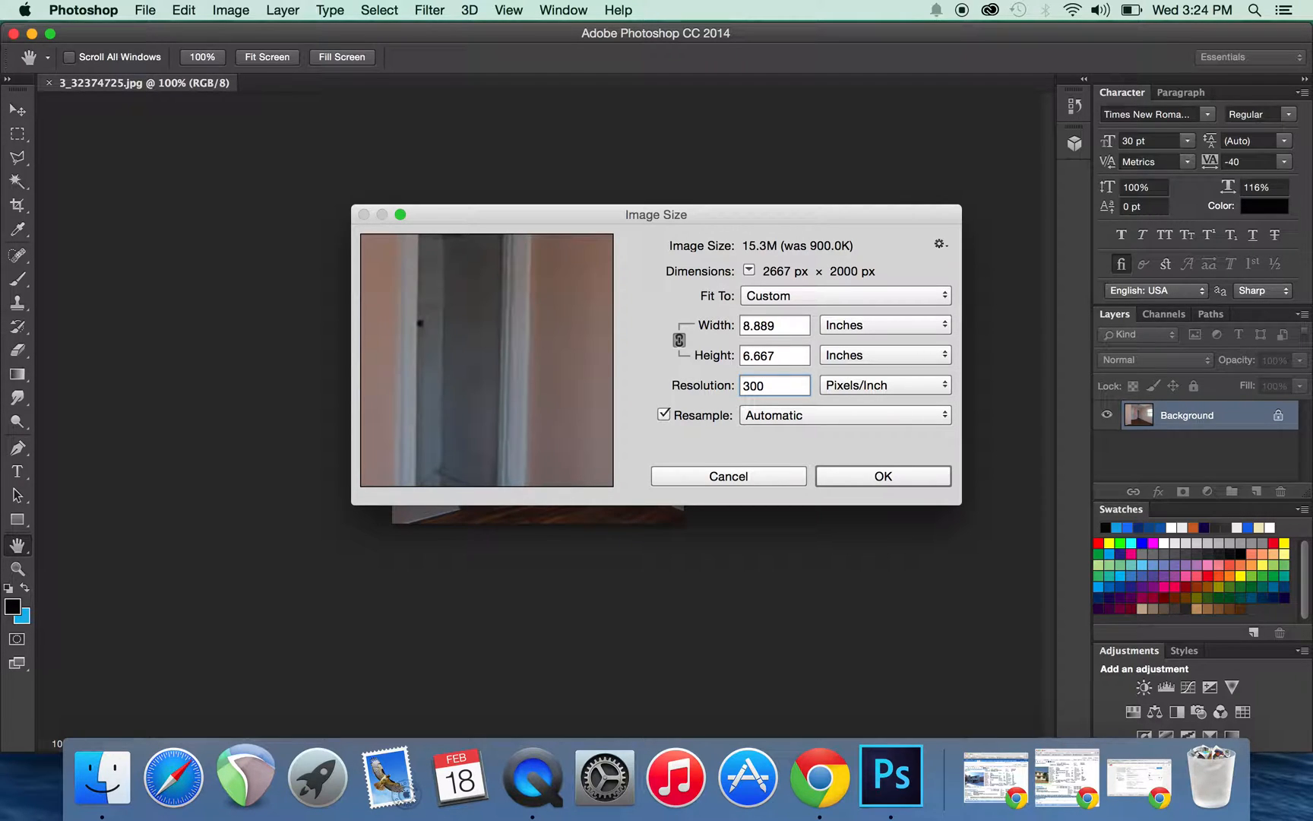
key(Return)
- Add the text "Testtkjdlkfj;alskf" across the closed white door and move it slightly up and to the left
key(v)
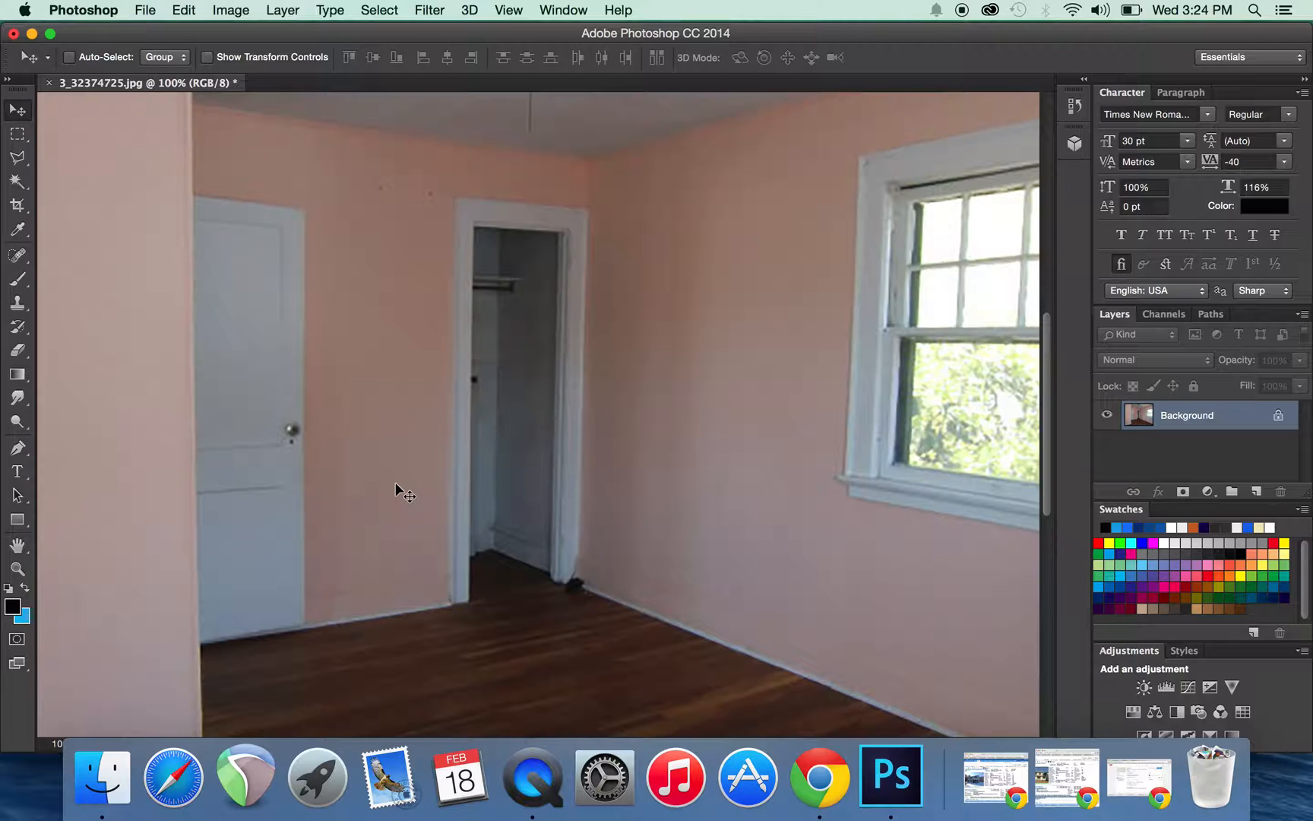
key(super)
key(super+minus)
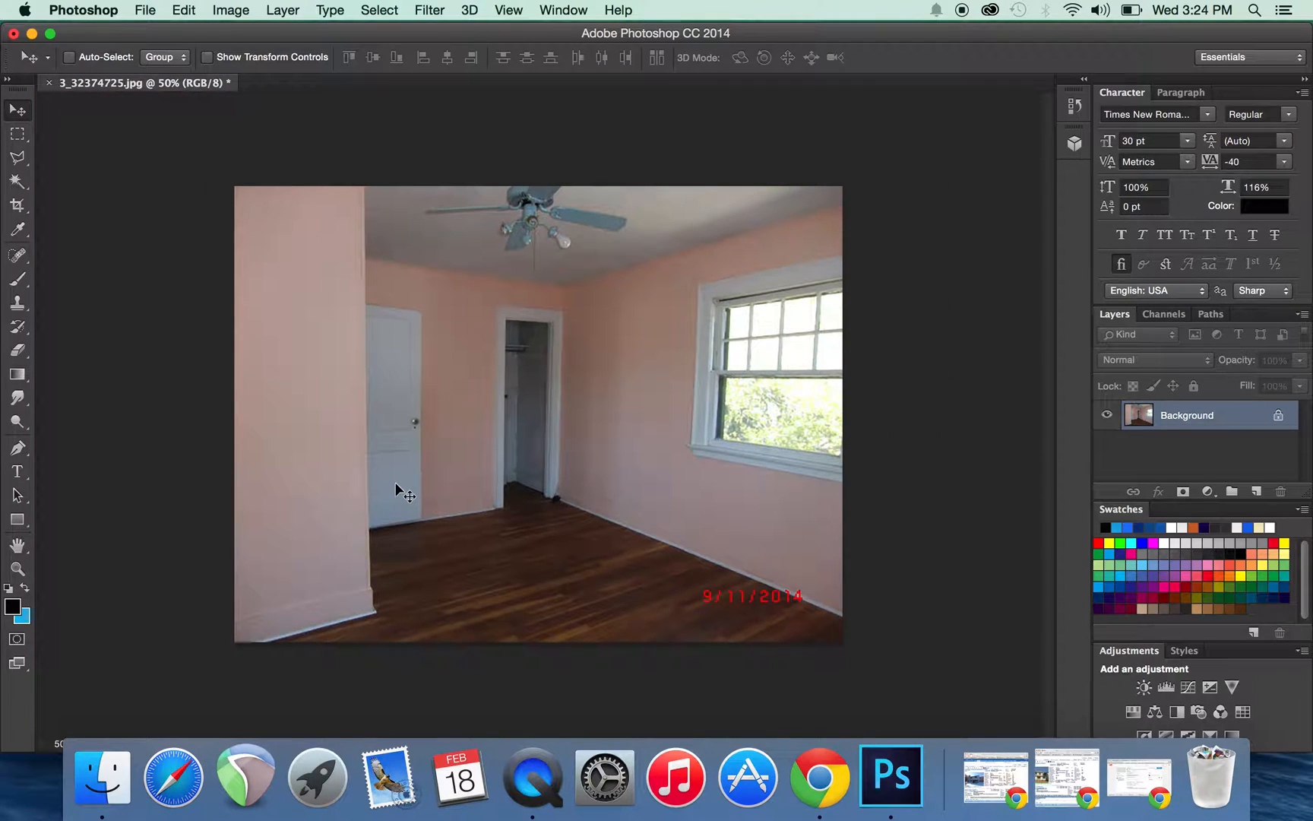
key(super+plus)
key(super+plus)
key(super+minus)
key(super+minus)
click(17, 471)
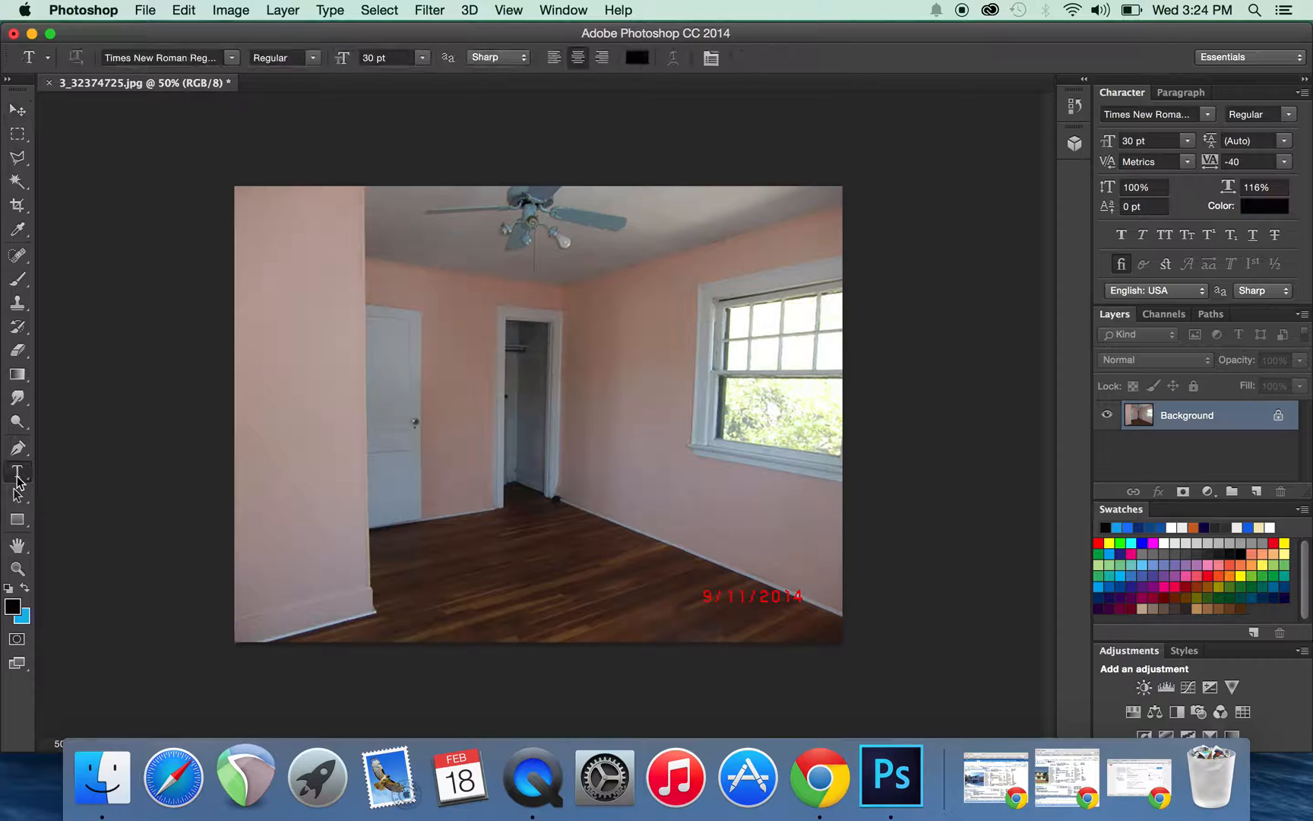
click(395, 374)
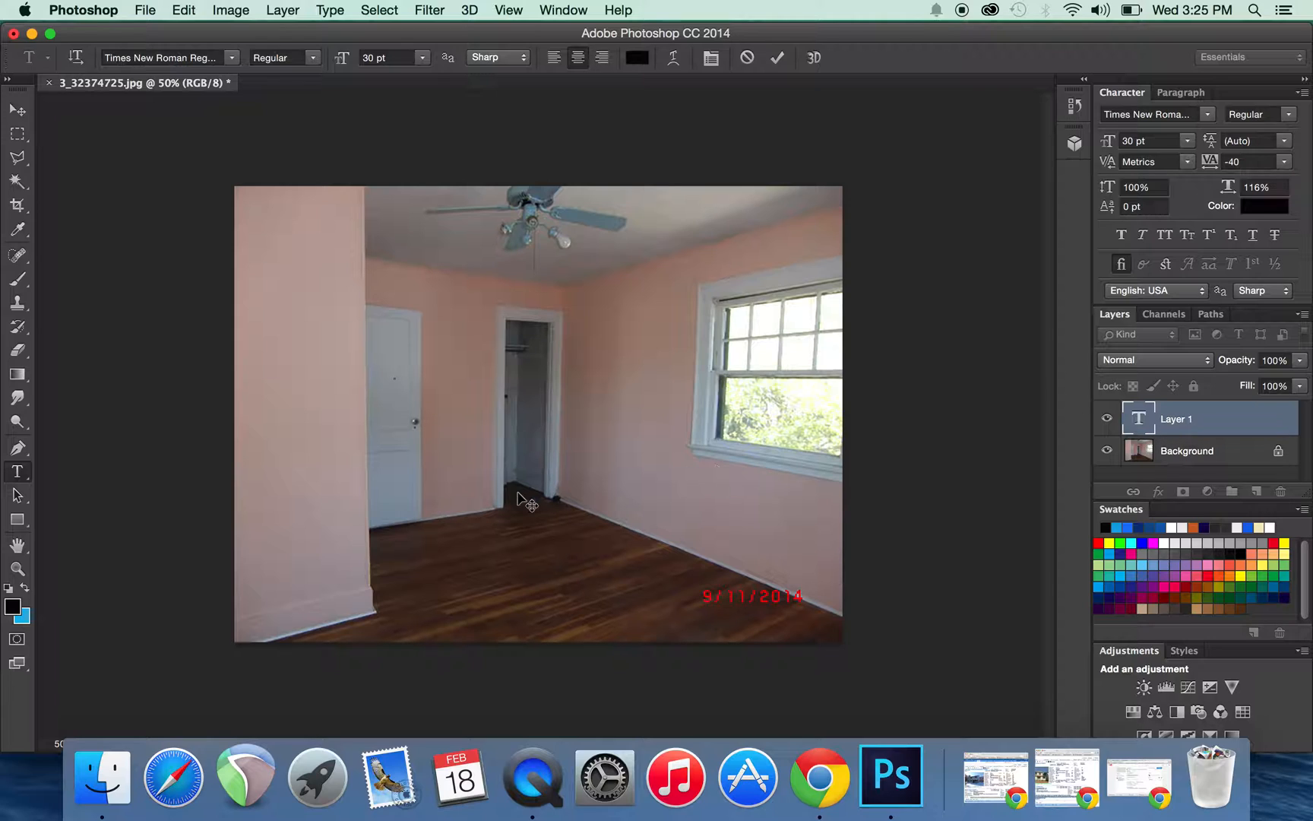
text(Testtkjdlkfj;alskf)
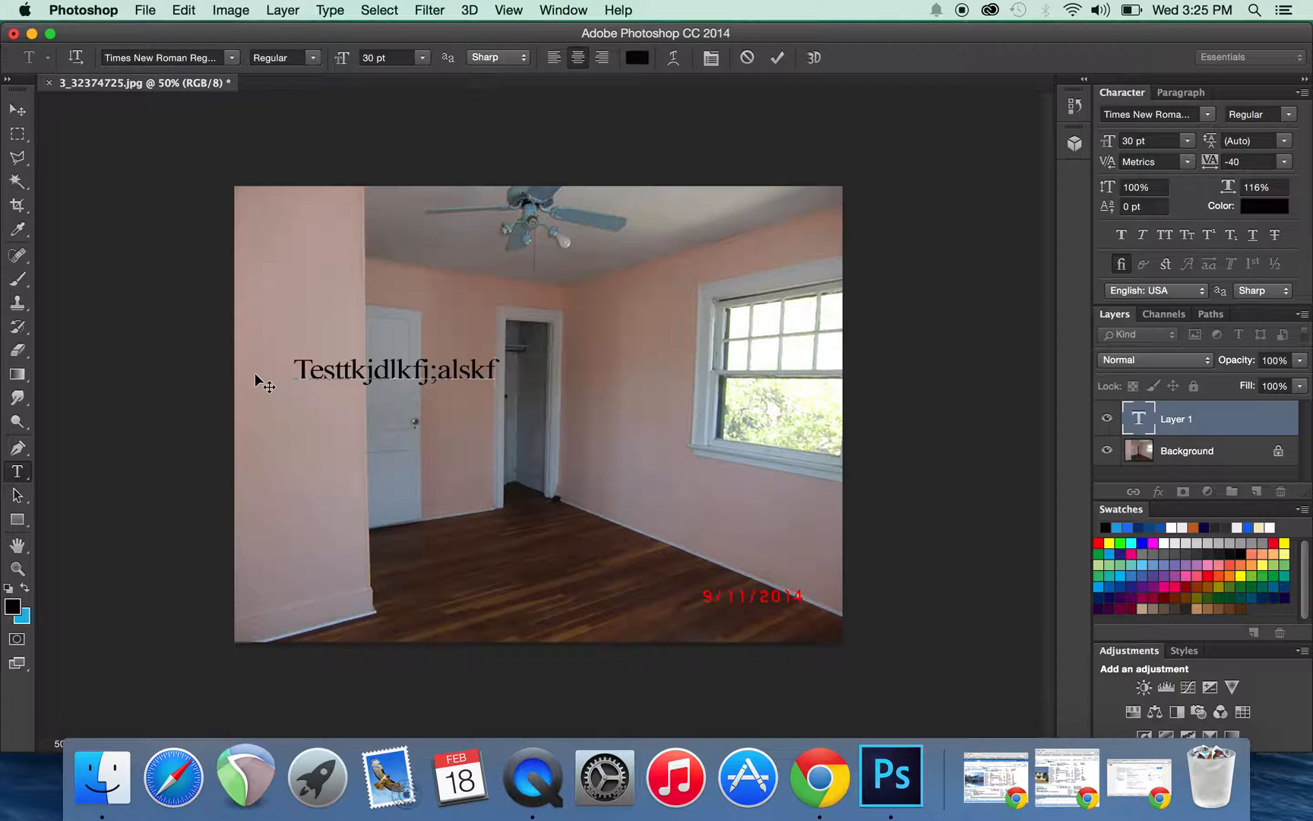
click(18, 111)
drag(358, 376, 340, 342)
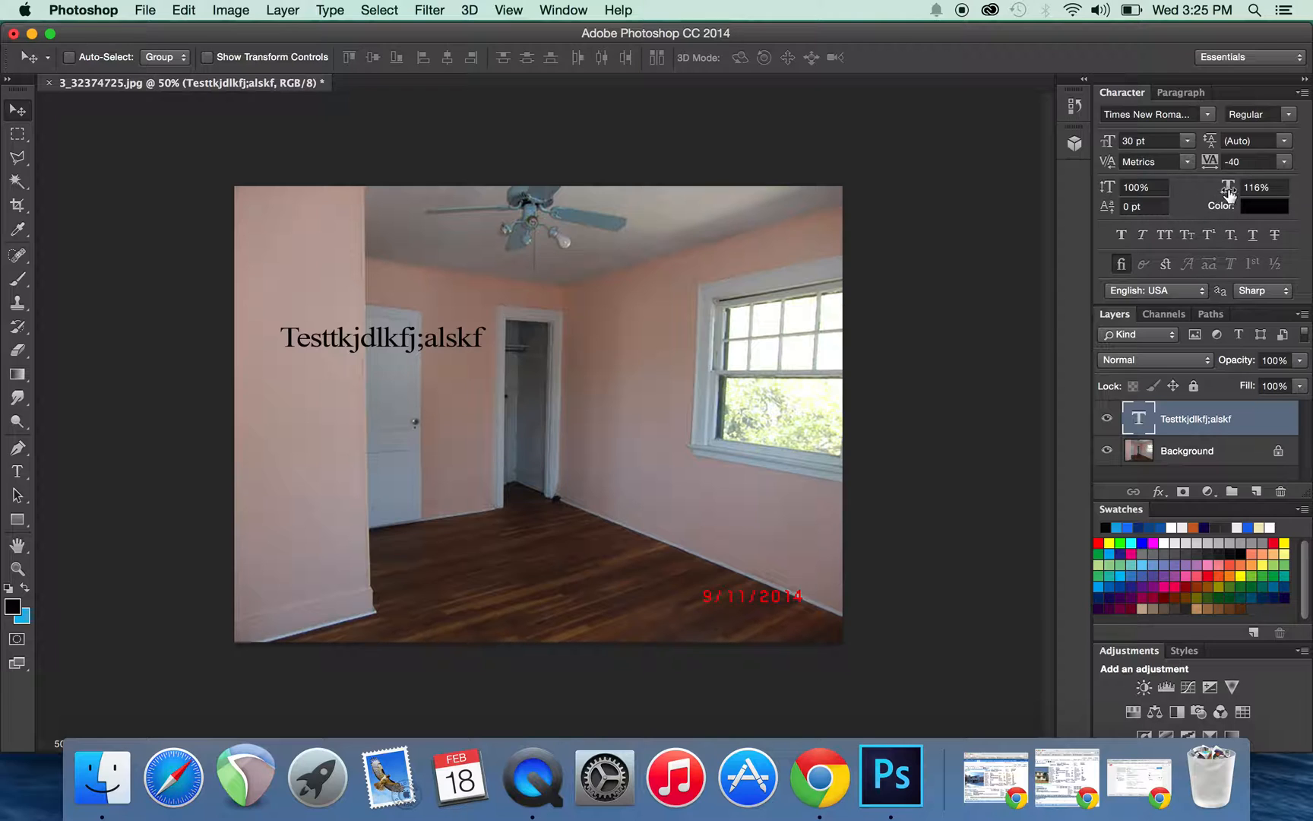
- Adjust the text layer's horizontal scale, ending at 126%
drag(1225, 190, 1198, 186)
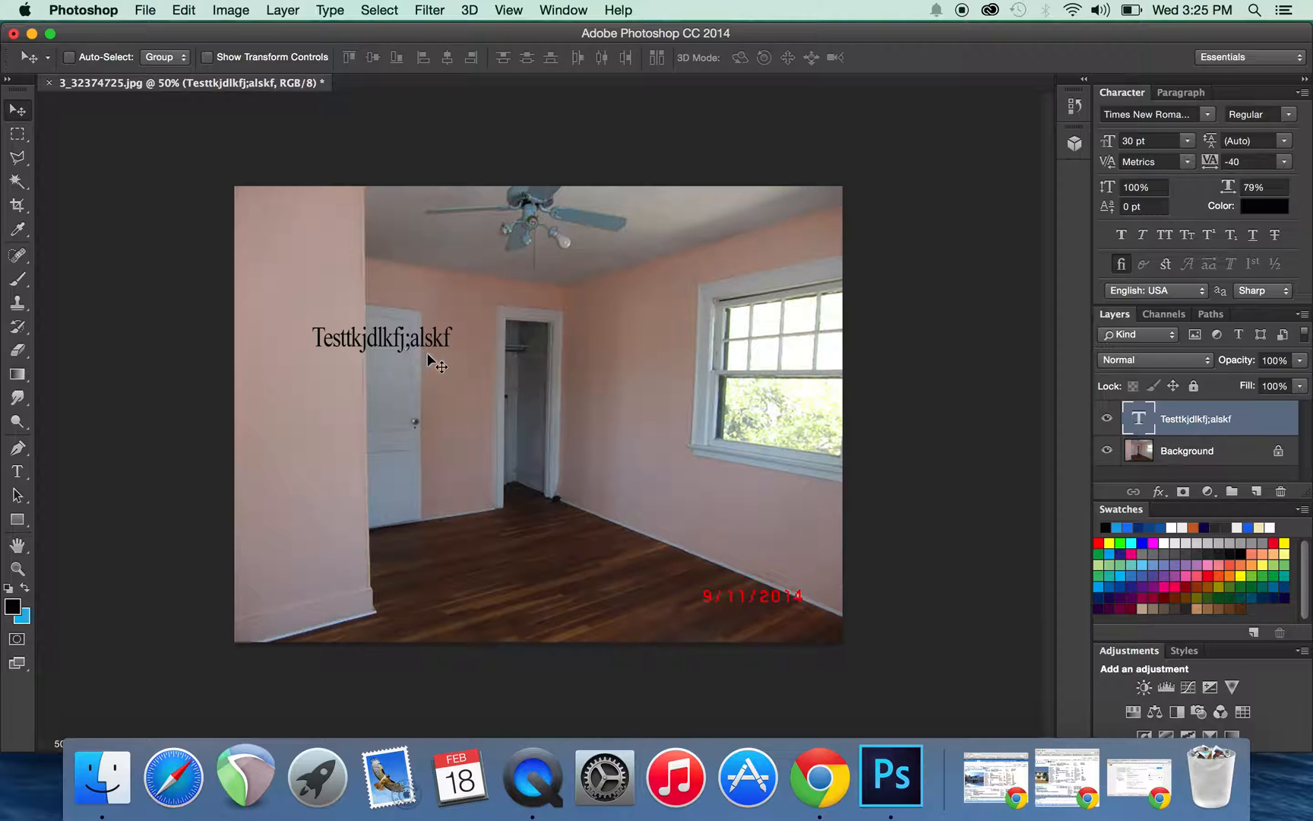
click(1246, 188)
drag(1247, 189, 1277, 187)
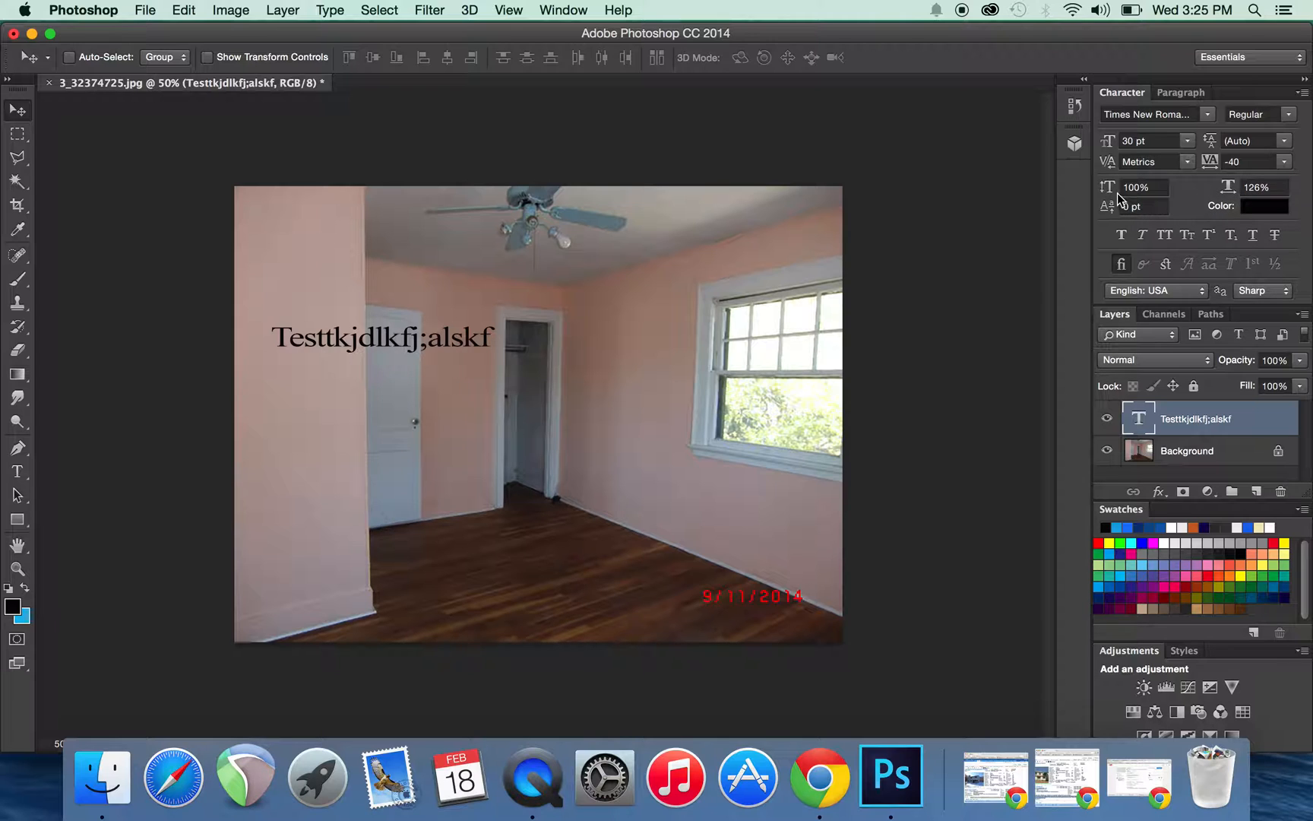
click(1207, 115)
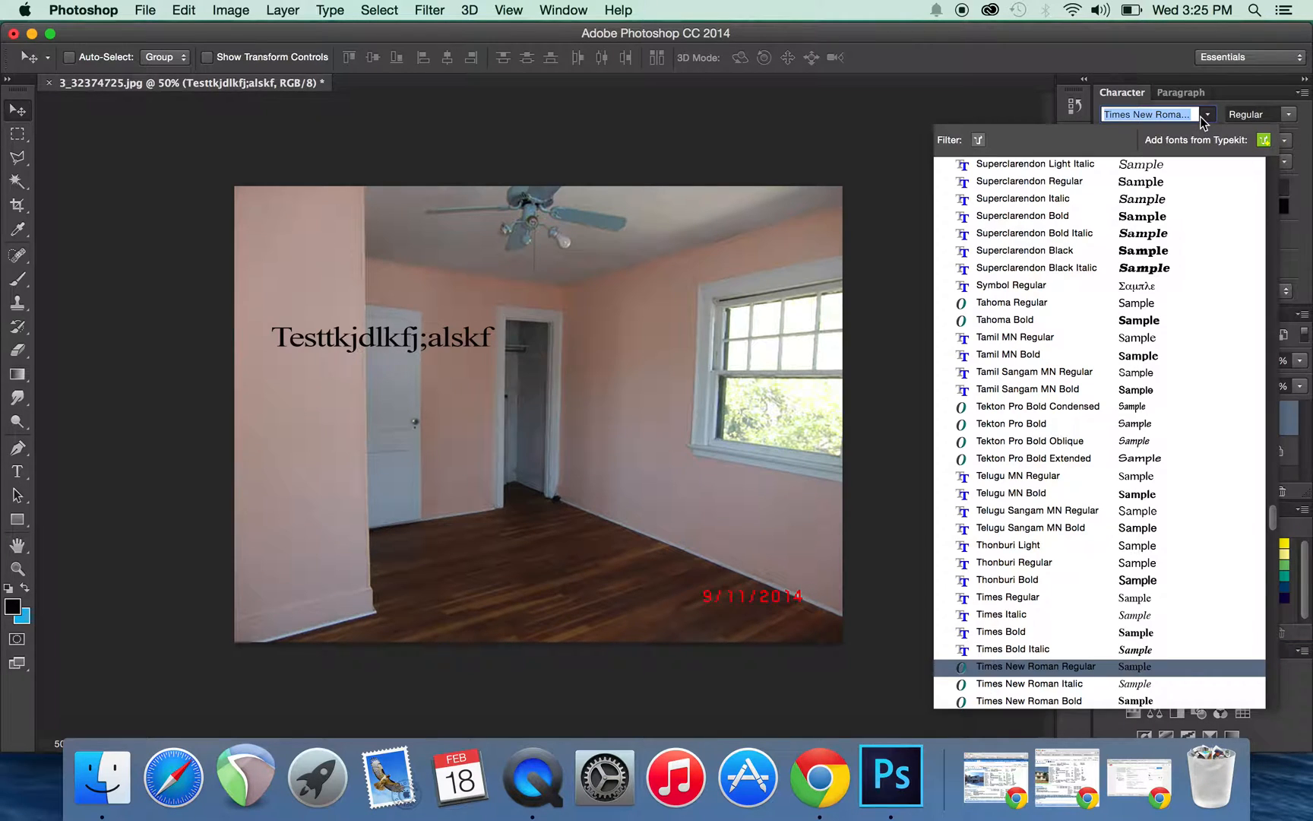
click(1208, 120)
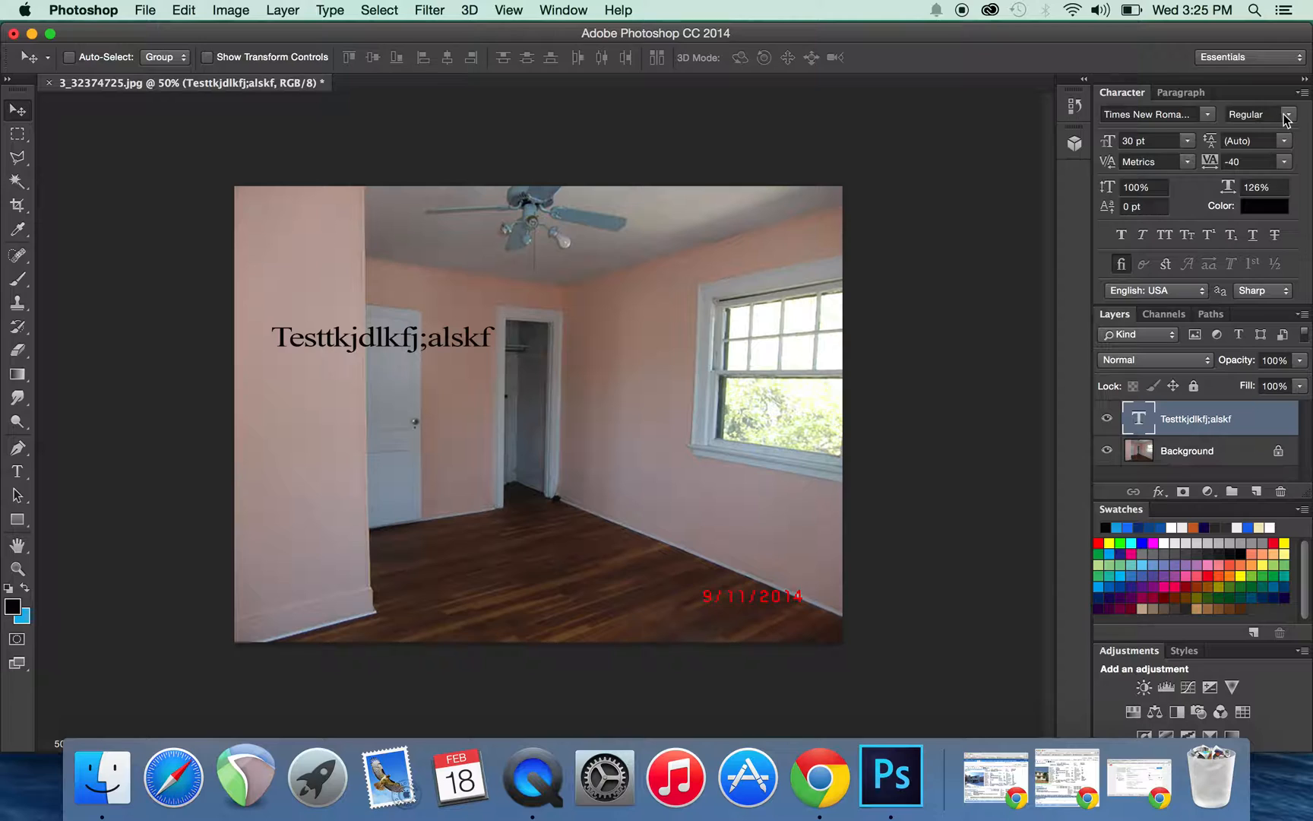
click(1289, 114)
click(1294, 109)
- Outline the open closet doorway, including its white frame, with a Polygonal Lasso selection
click(22, 164)
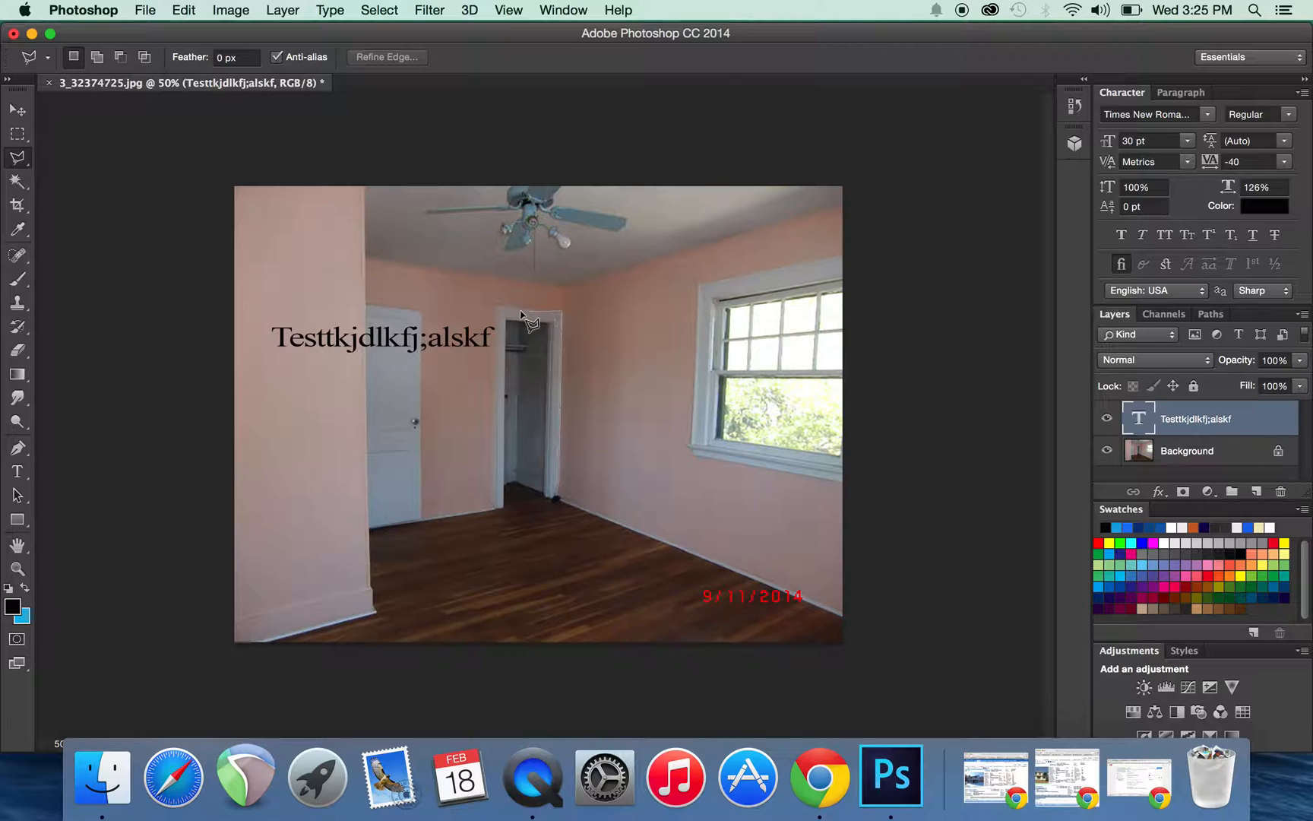
click(504, 508)
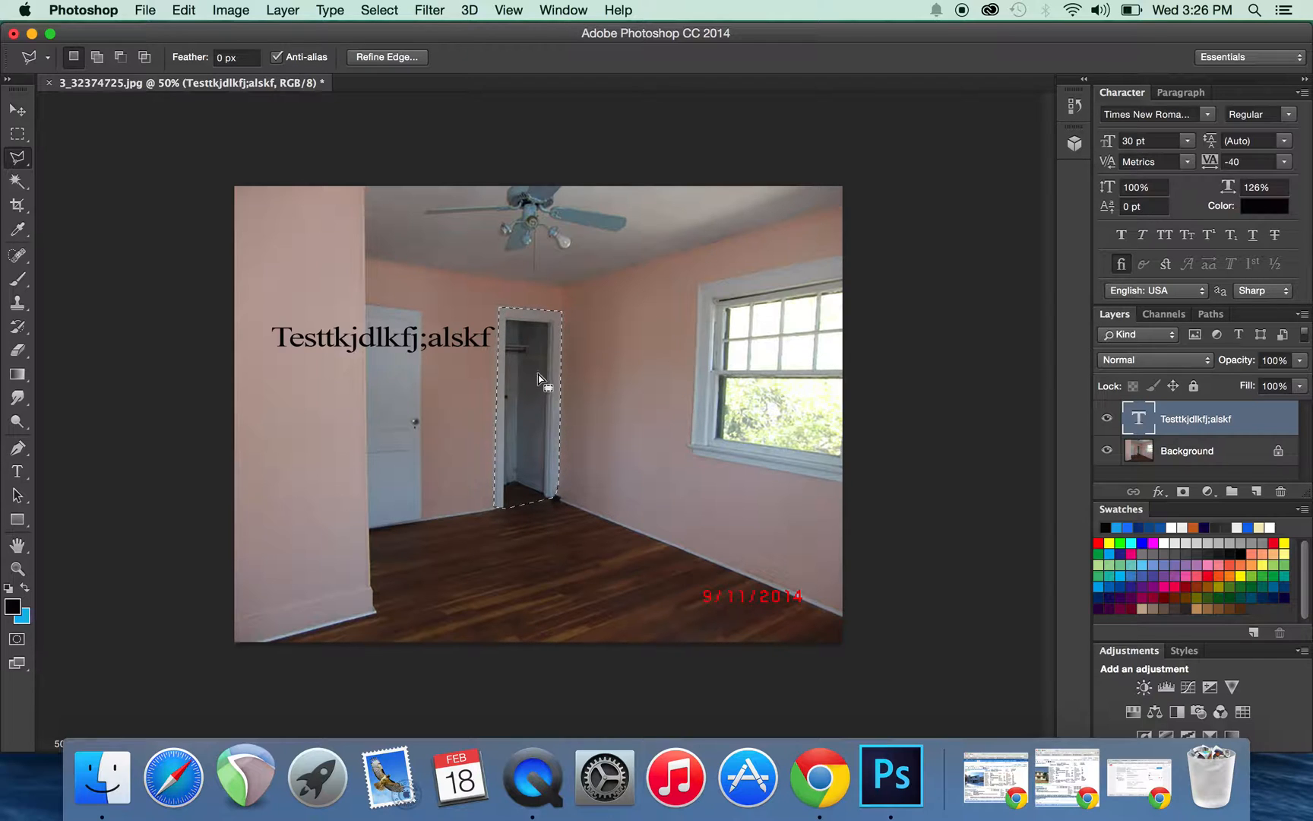
- Try to copy the selected doorway area while the text layer is active
click(185, 10)
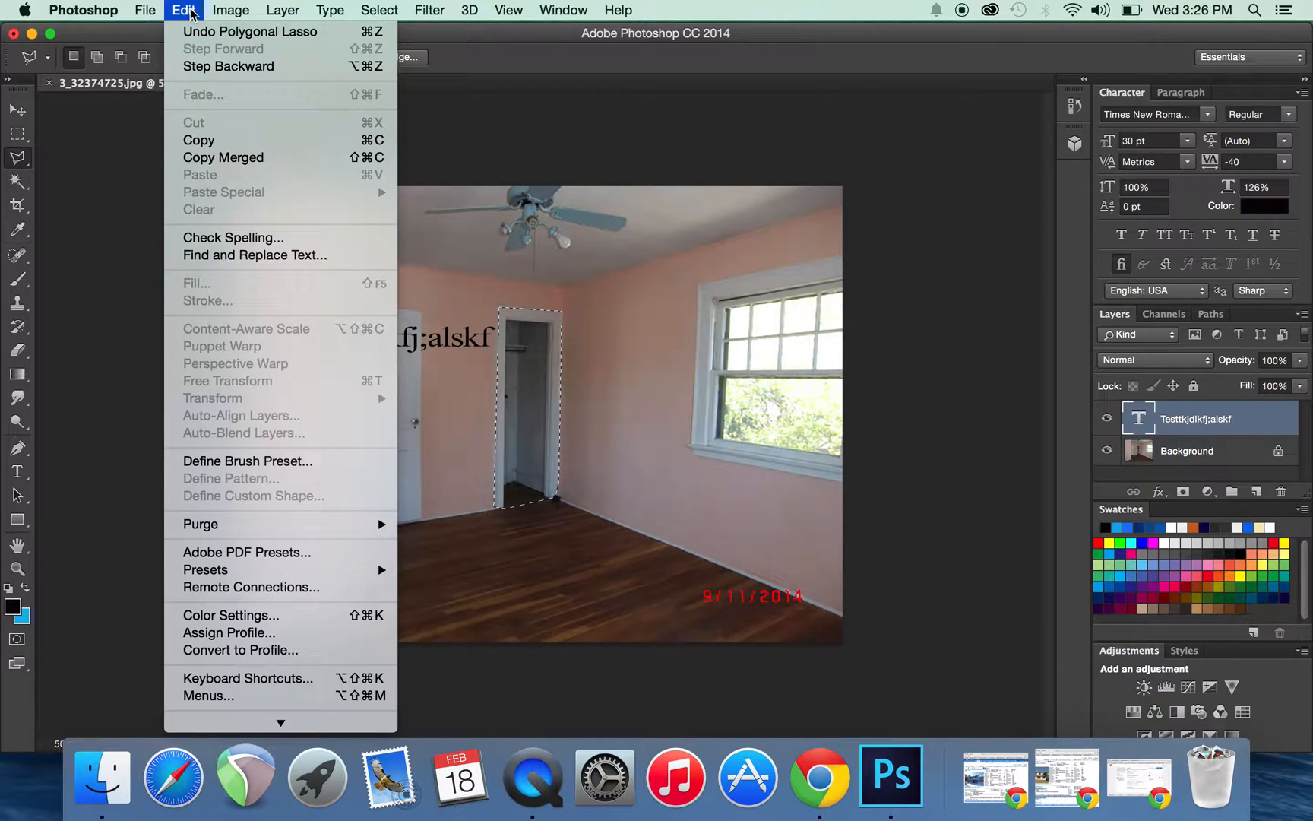
click(201, 141)
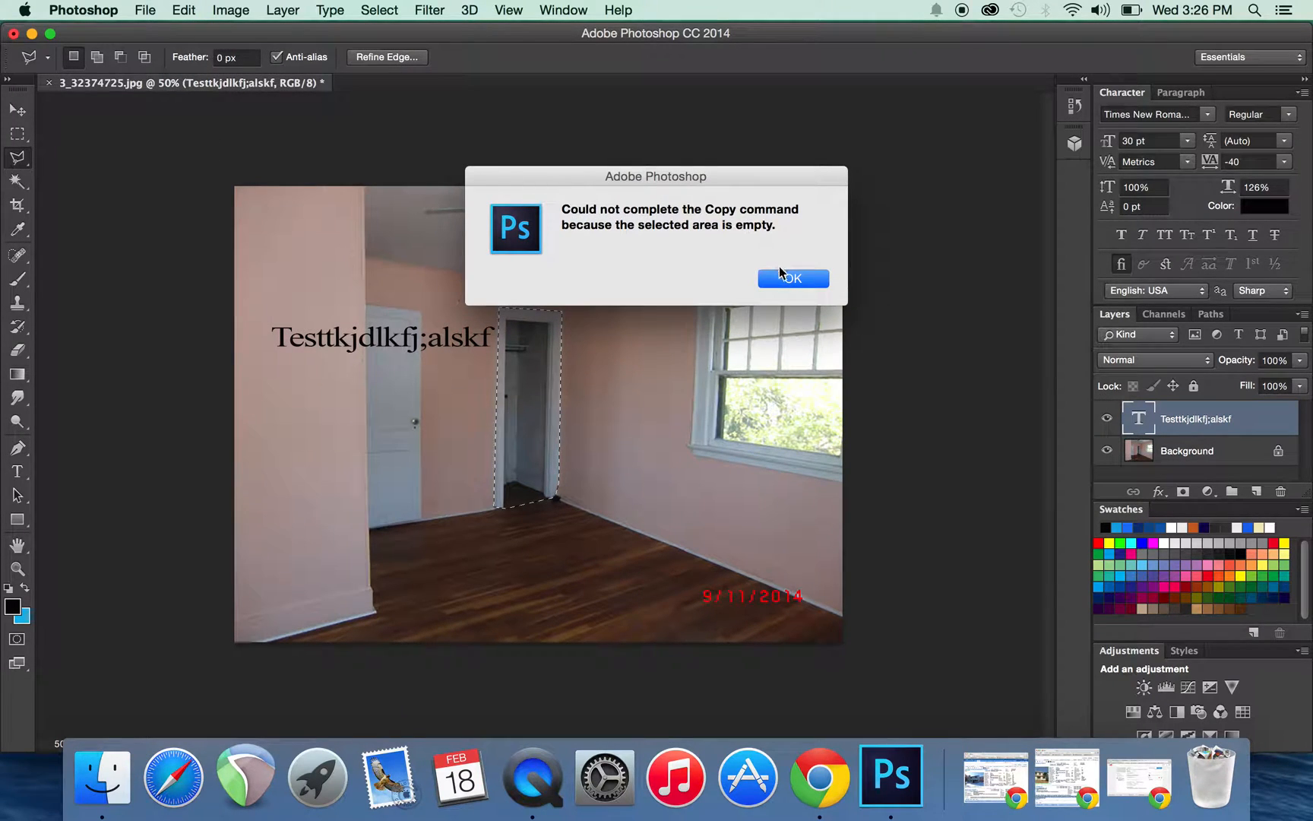
click(784, 280)
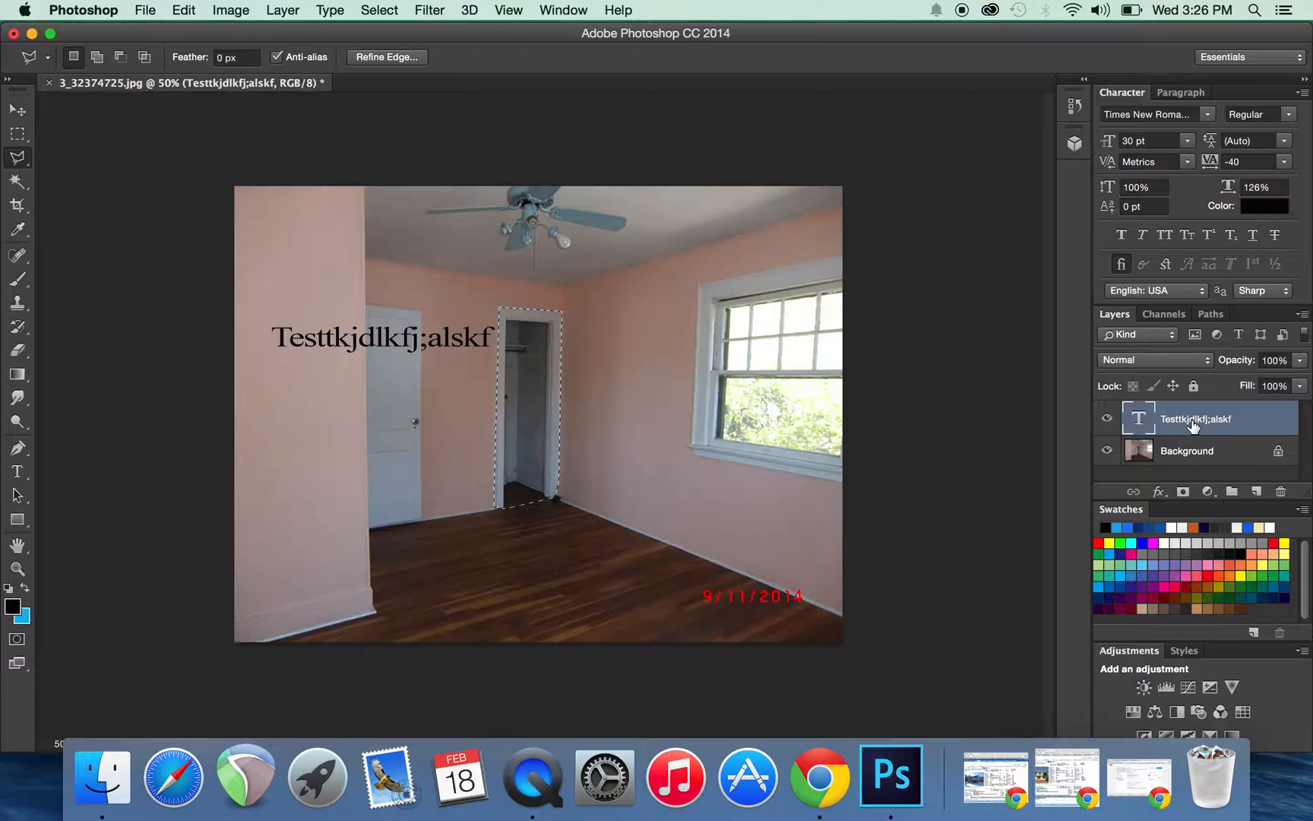
- Copy the selected doorway from the Background layer and paste it as a new layer
click(1193, 453)
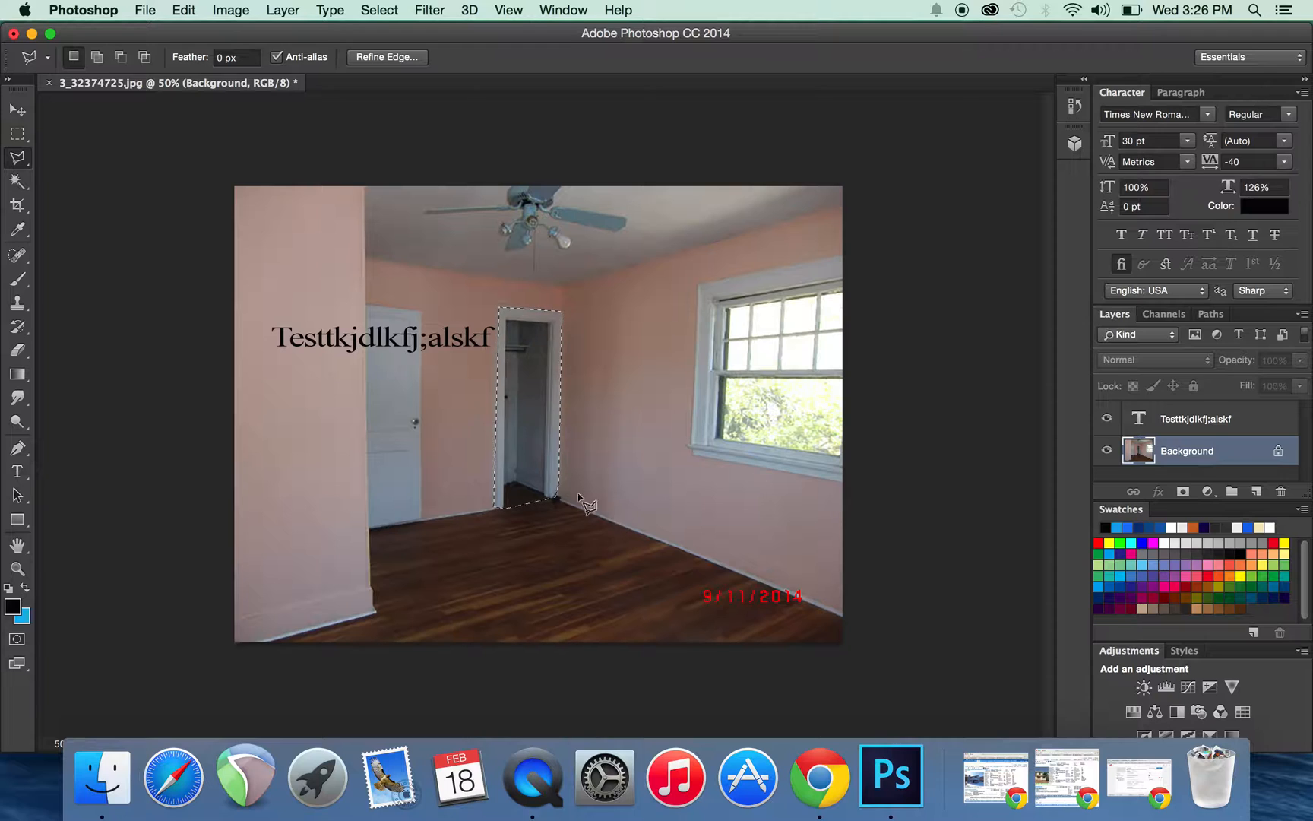
click(184, 10)
click(194, 140)
click(188, 11)
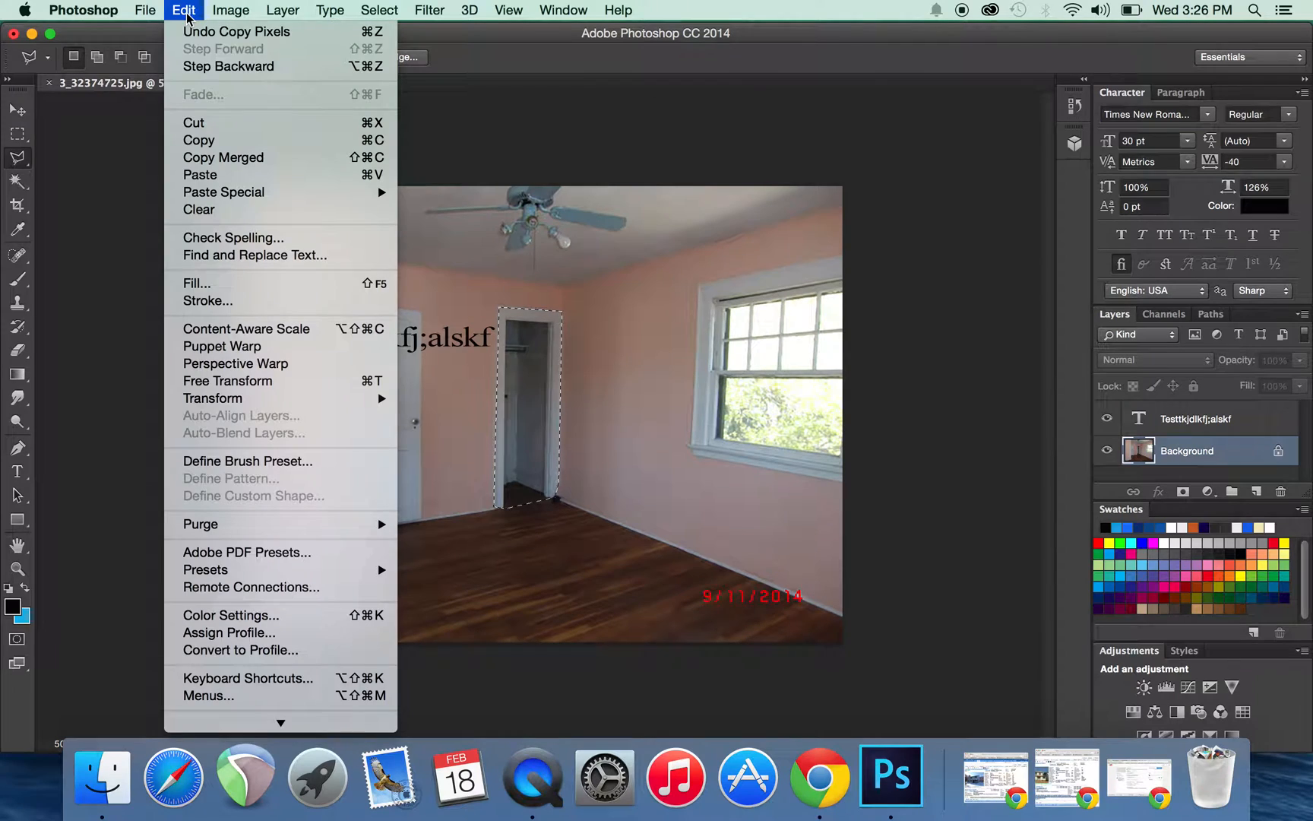
click(203, 175)
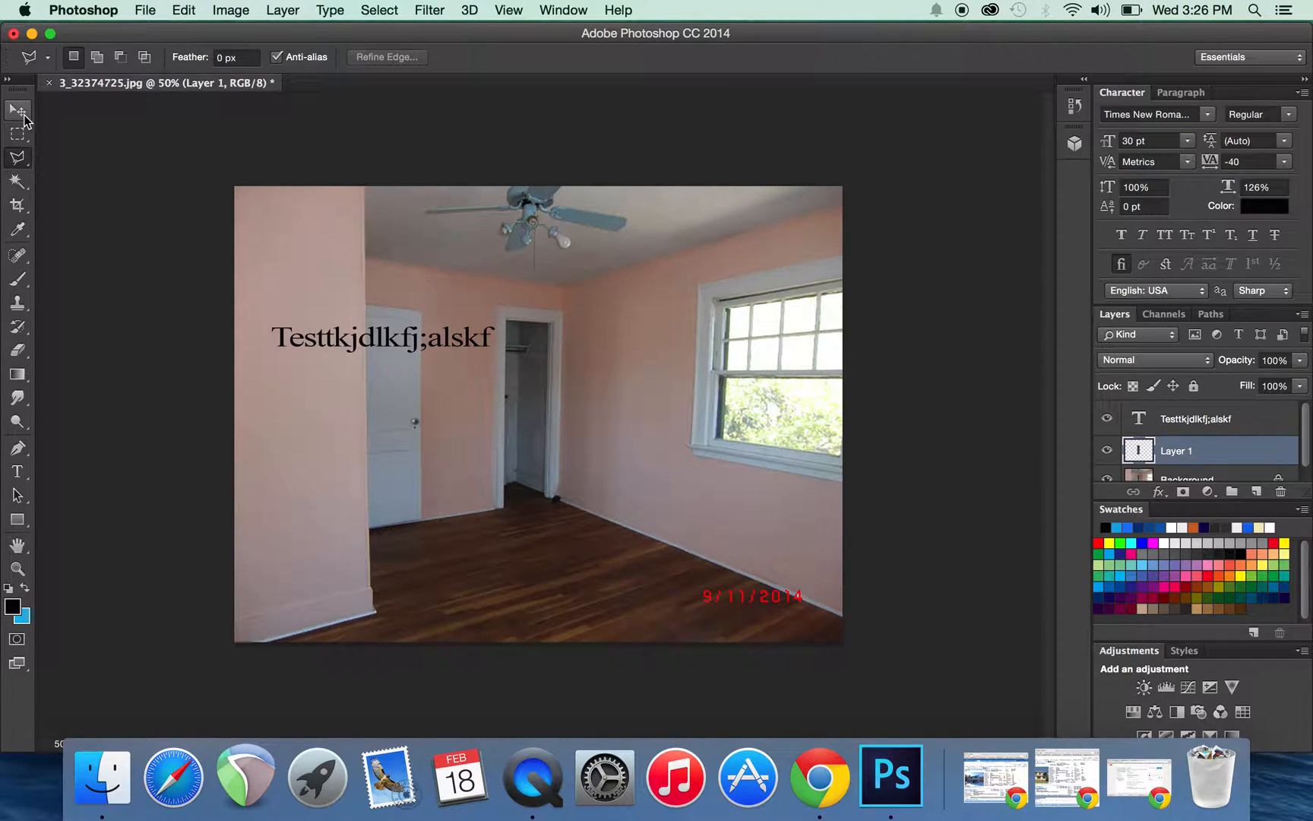
- Move the pasted doorway onto the wall between the original closet and the window, with its base near the baseboard
click(16, 110)
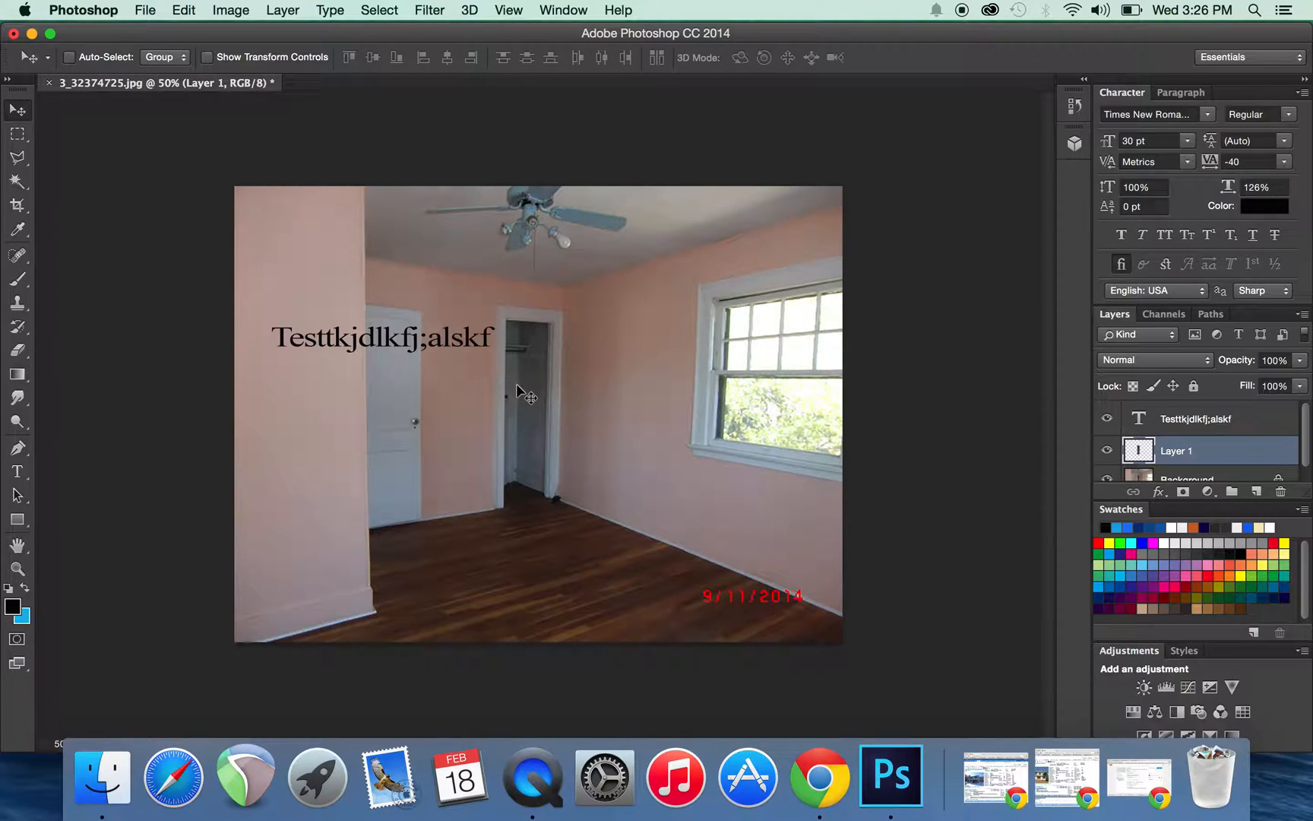
drag(520, 389, 605, 386)
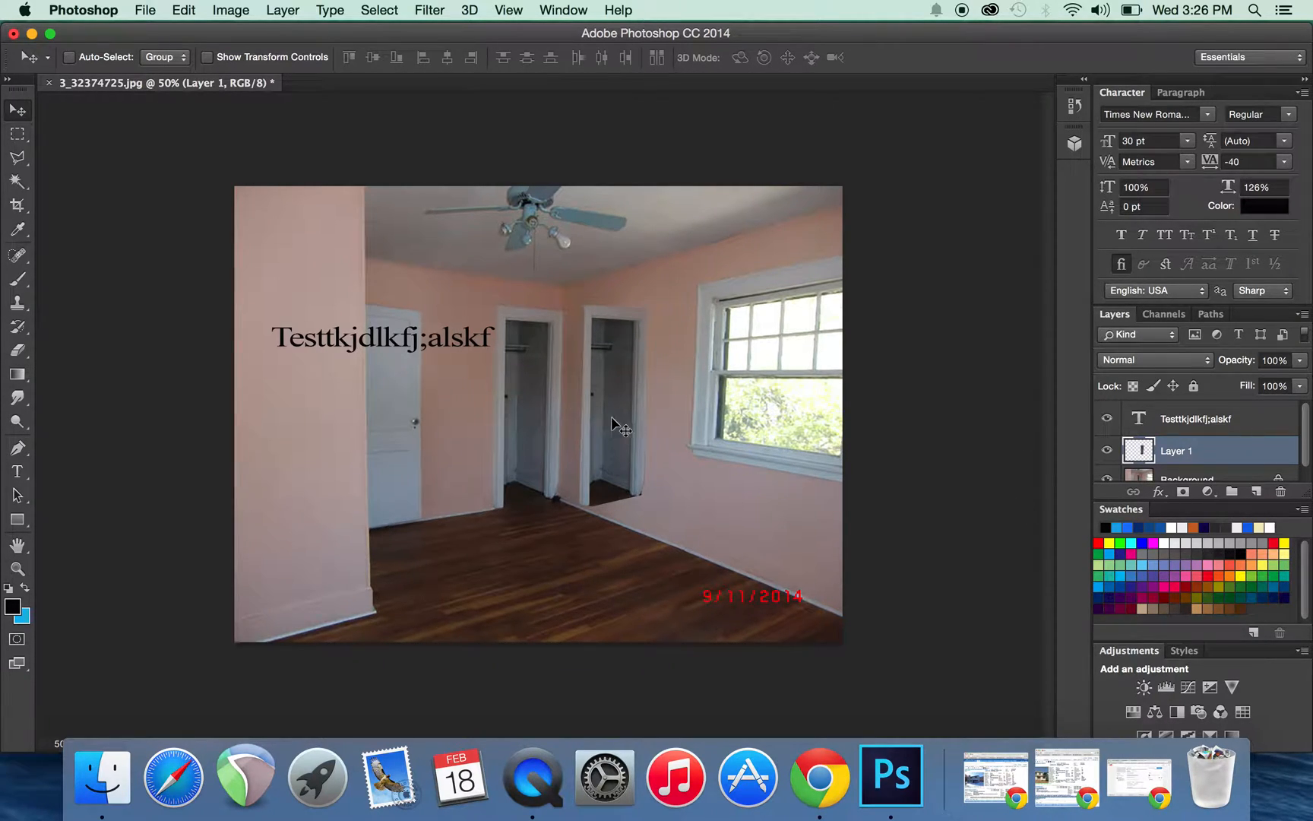
mouse_move(612, 418)
mouse_down()
mouse_move(372, 430)
mouse_move(407, 414)
mouse_move(607, 399)
mouse_move(616, 436)
mouse_move(621, 425)
mouse_up()
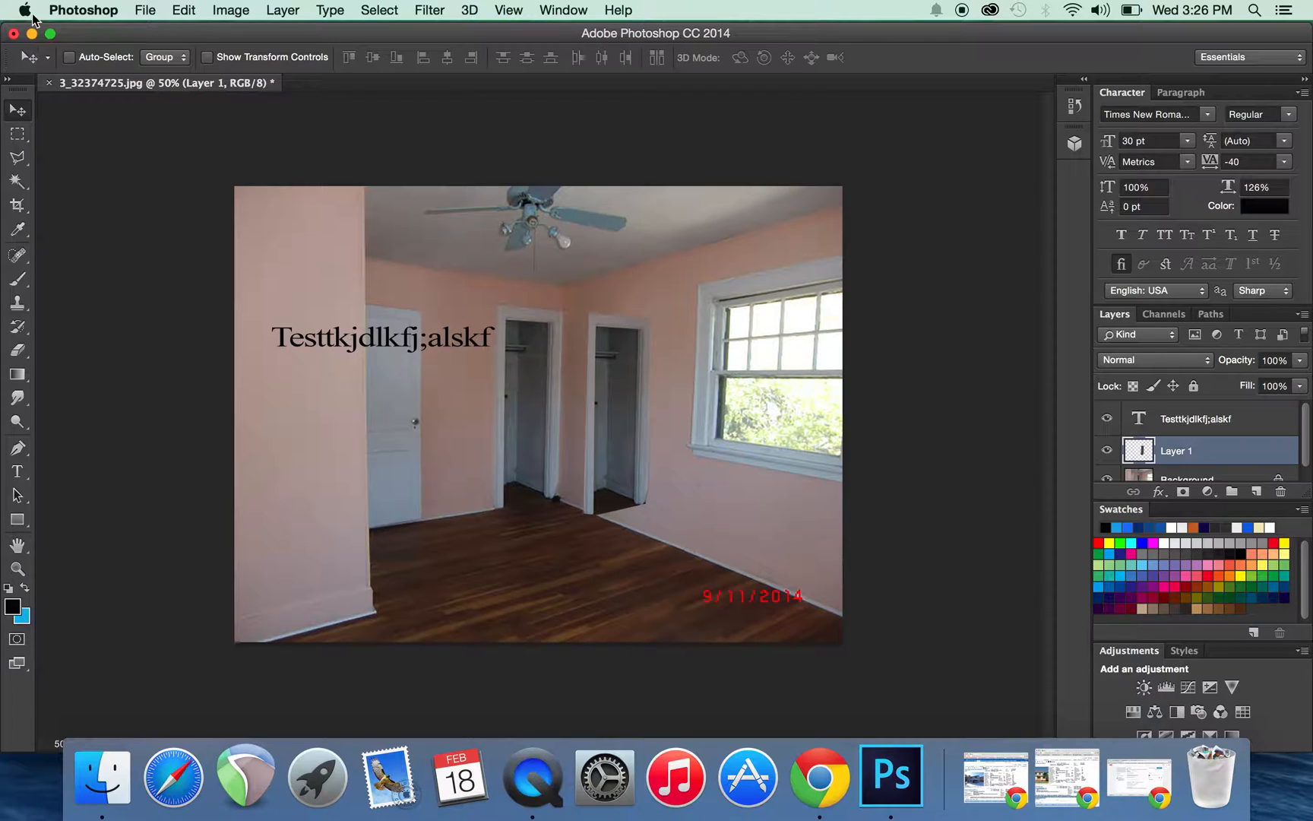
- Free-transform the pasted doorway to about 96% width and 104% height, rotate it about 0.6°, and shift it slightly toward the window
click(226, 10)
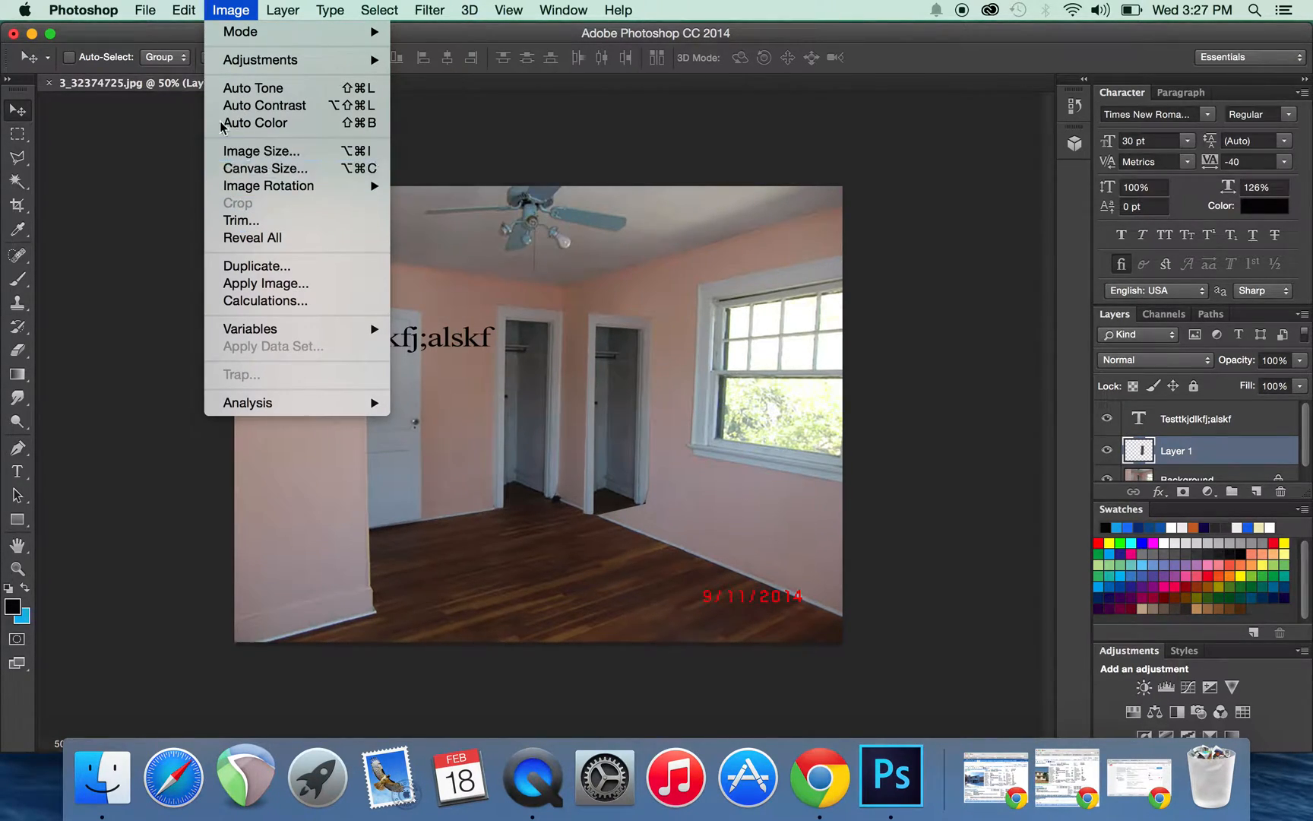
mouse_move(193, 5)
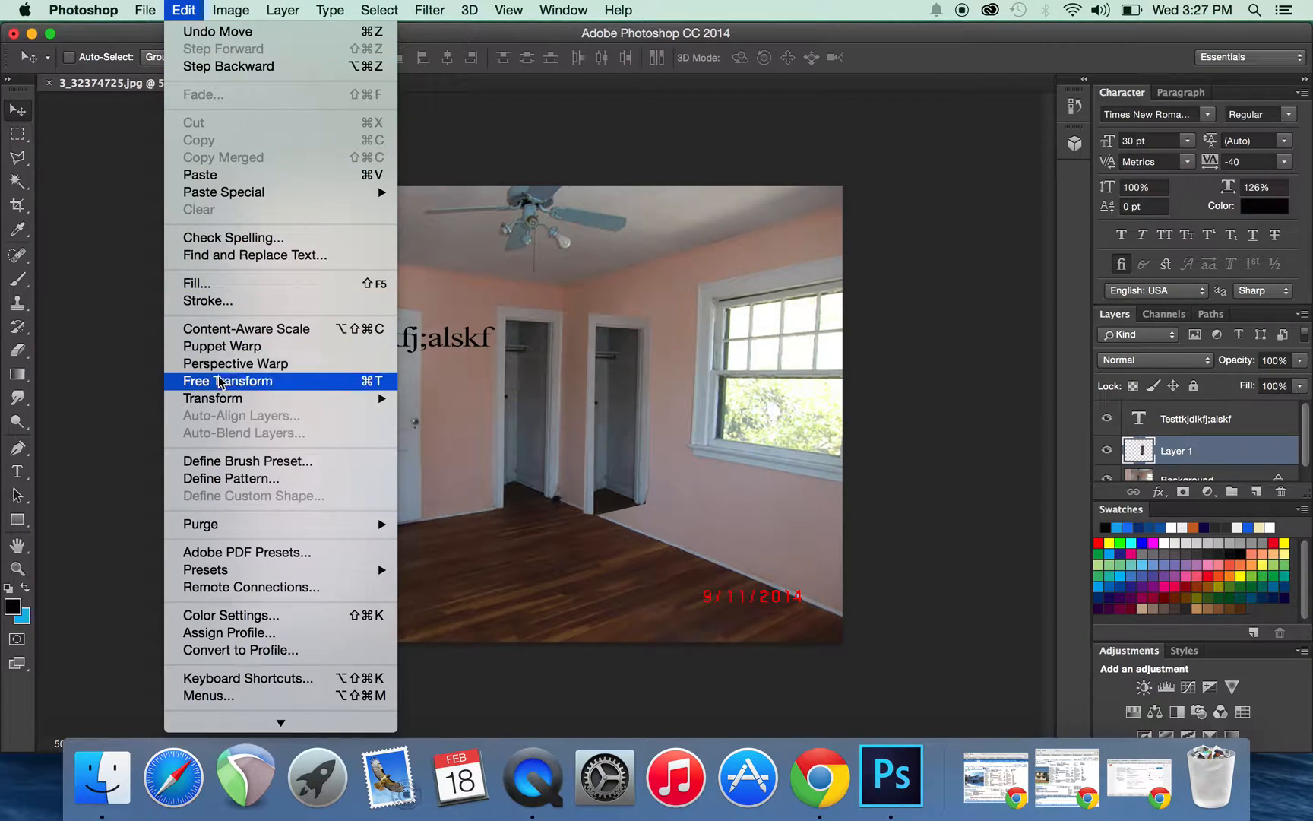
mouse_move(248, 402)
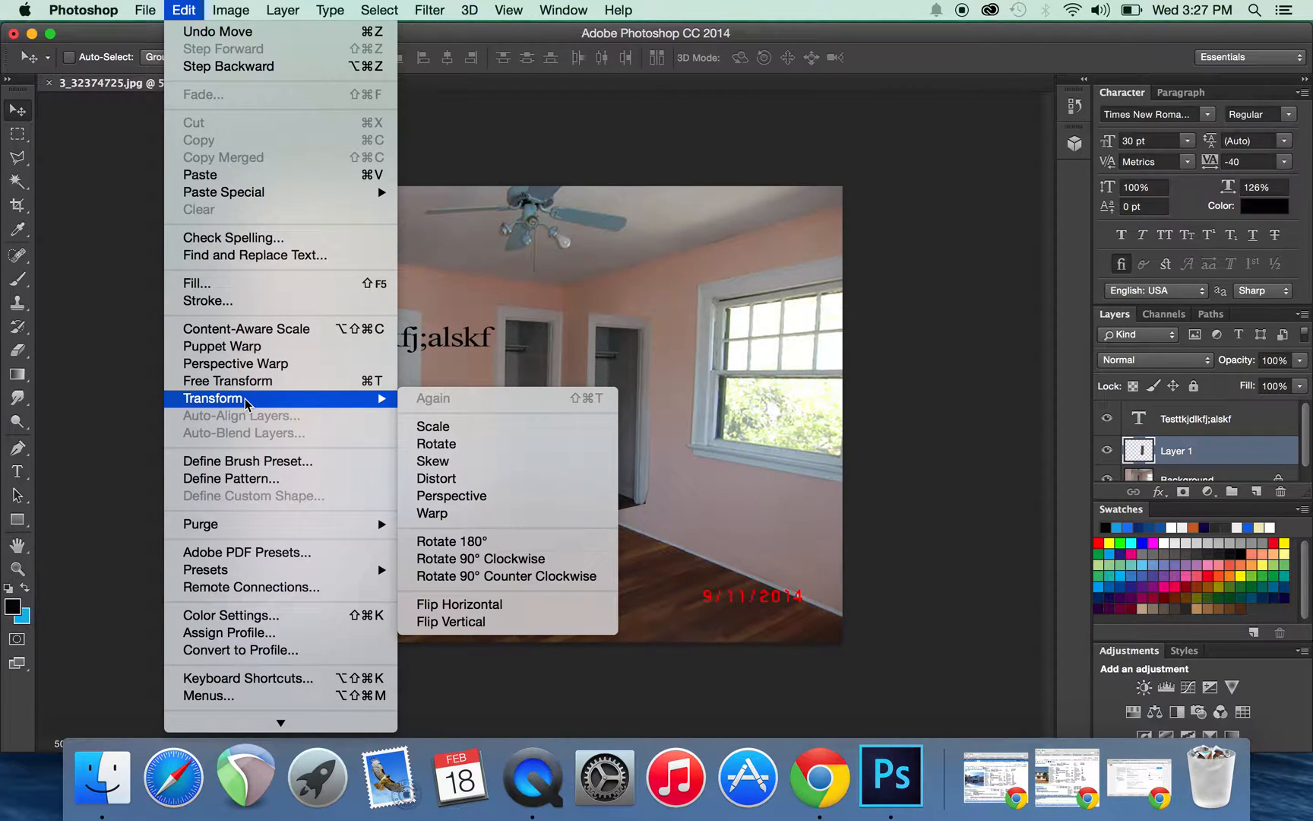
click(249, 388)
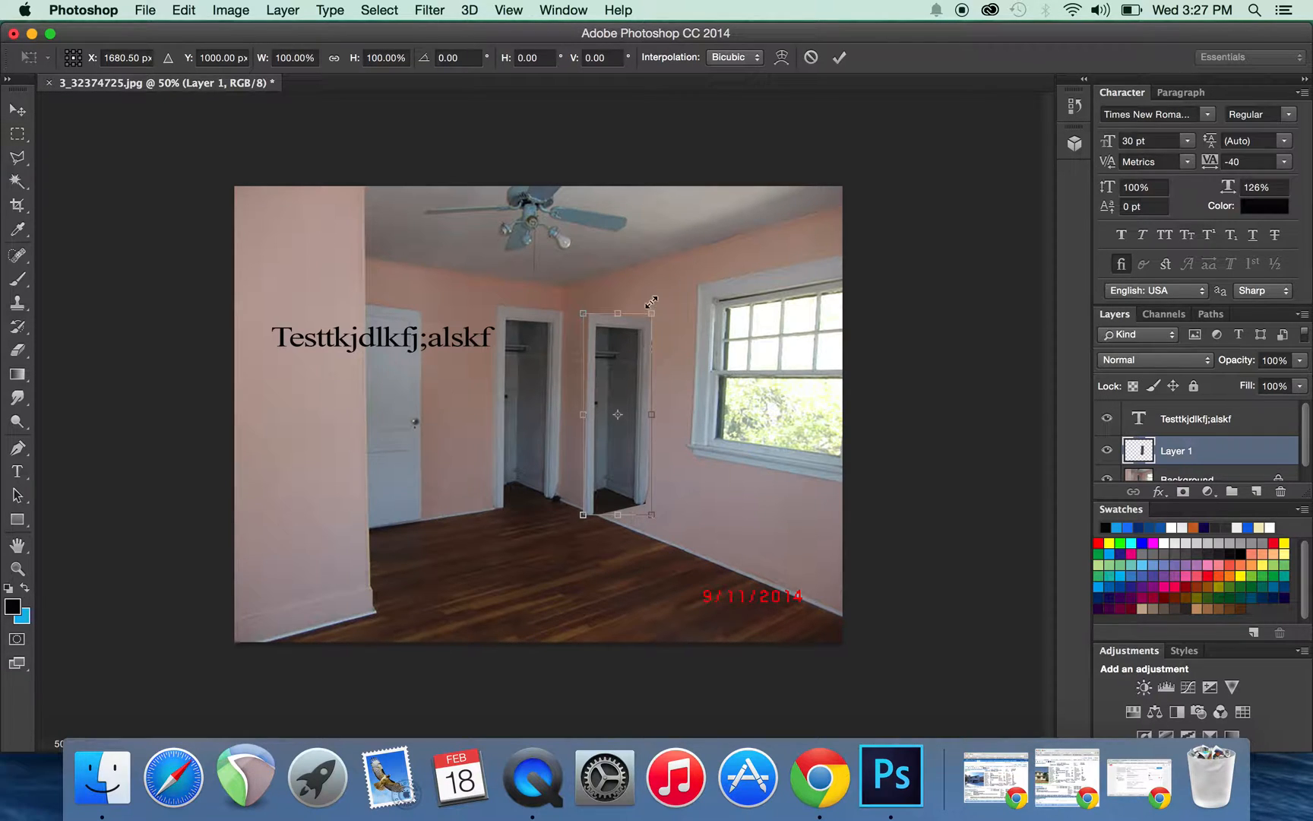
mouse_move(658, 305)
mouse_down()
mouse_move(655, 426)
mouse_move(651, 289)
mouse_move(652, 304)
mouse_up()
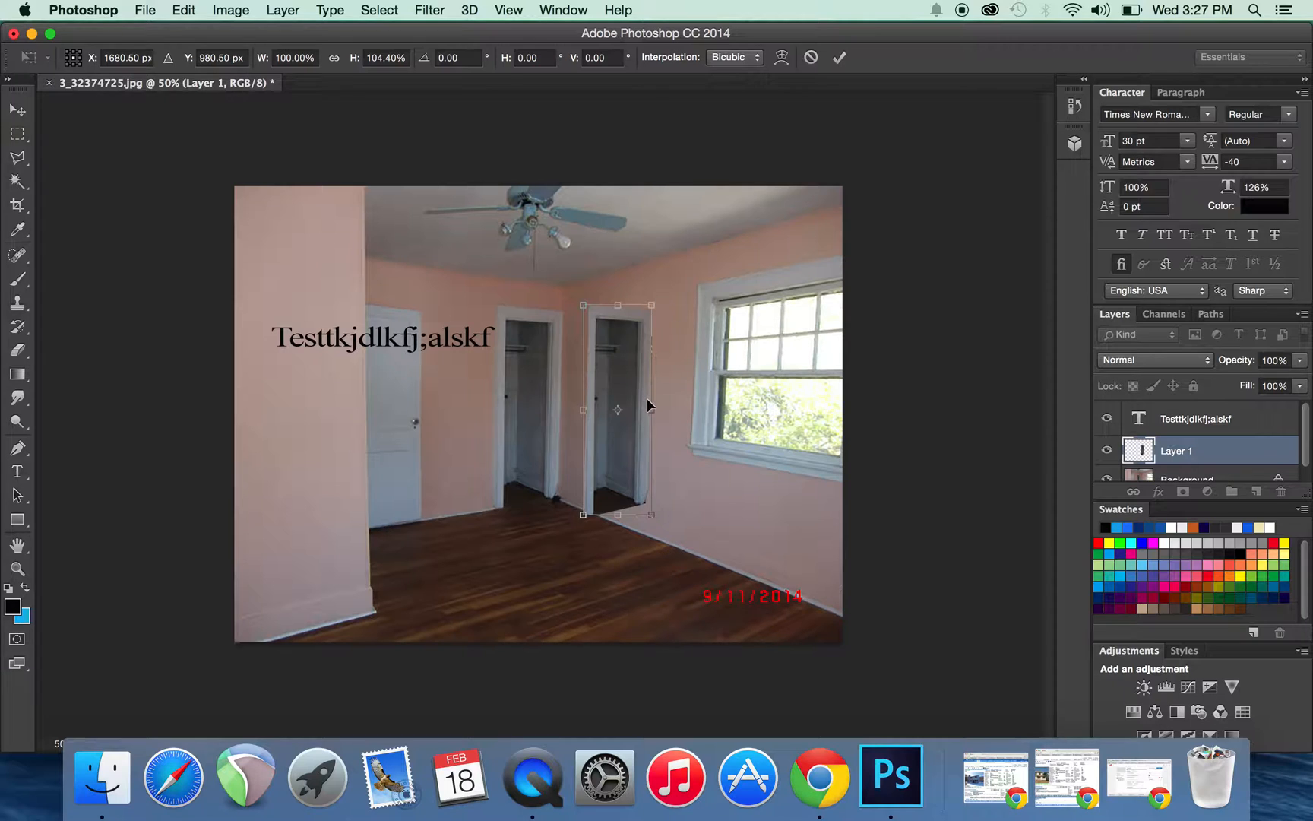
drag(649, 410, 650, 356)
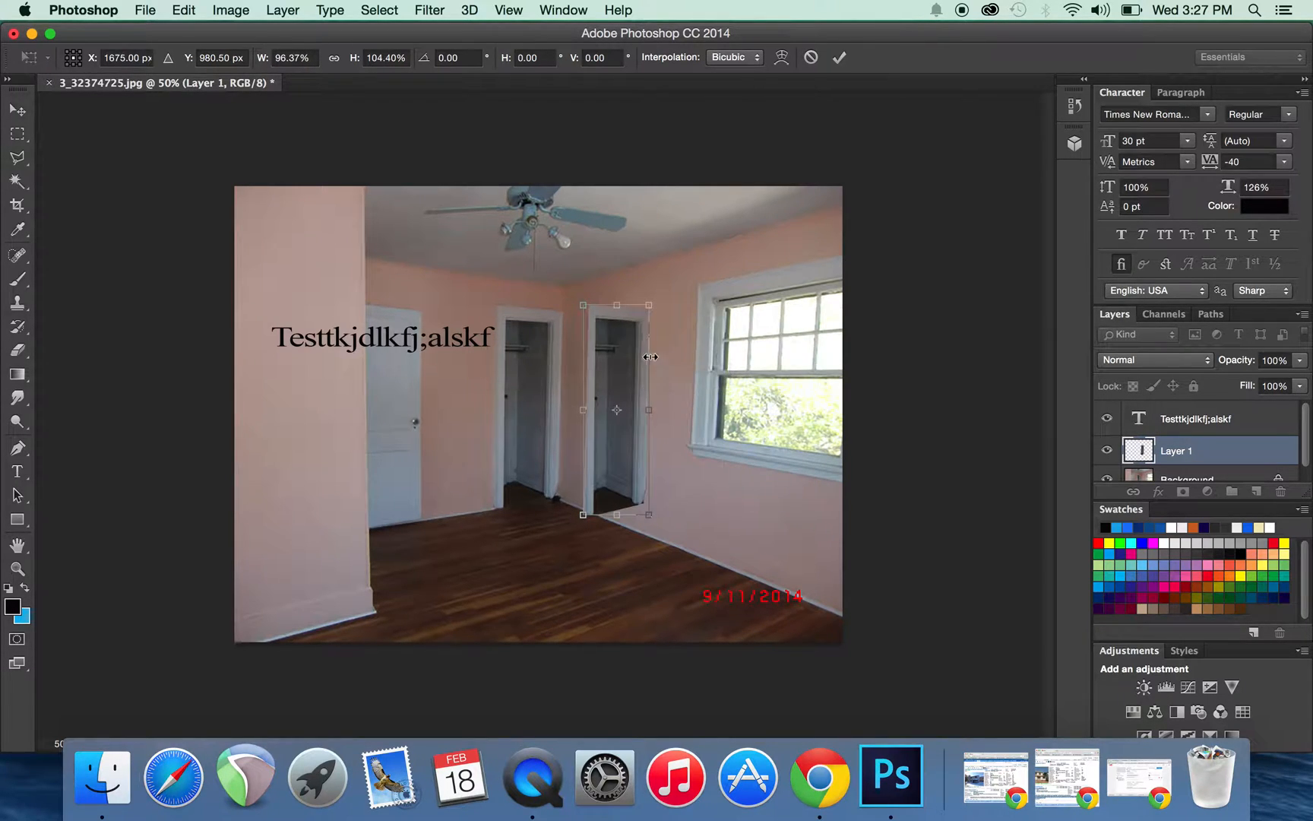
drag(661, 273, 647, 325)
mouse_move(631, 448)
mouse_down()
mouse_move(439, 451)
mouse_move(527, 460)
mouse_move(639, 441)
mouse_up()
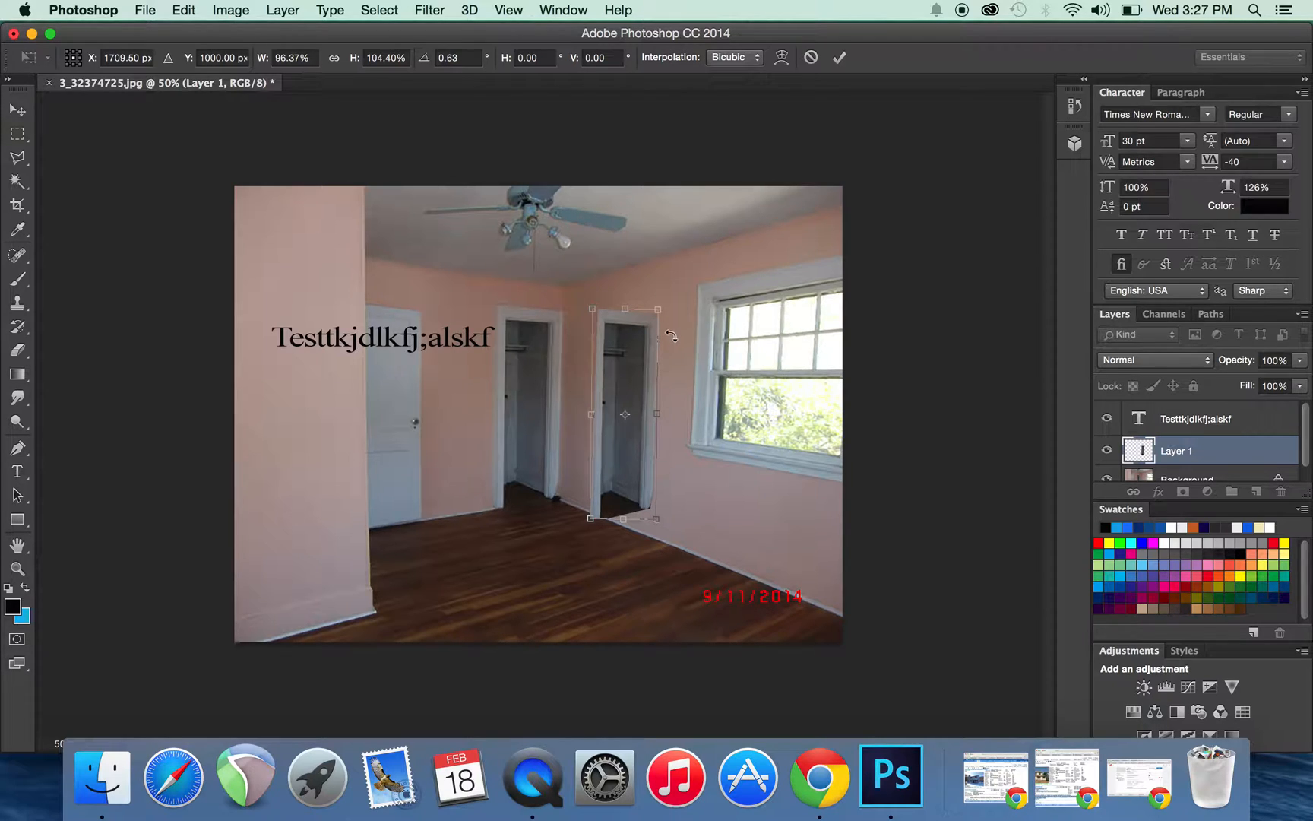
- Skew the doorway copy so its window side slants upward, apply the transformation, and move the doorway slightly closer to the window
click(231, 9)
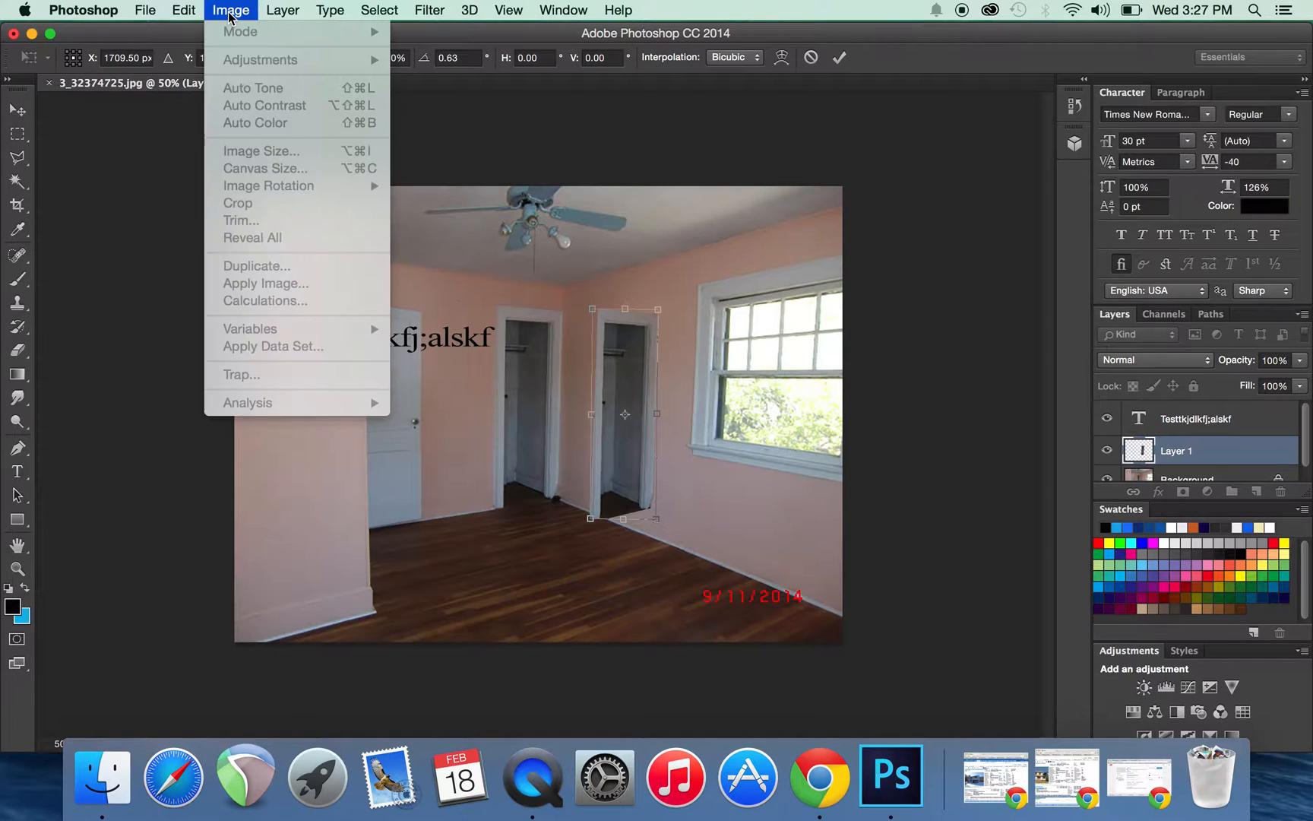
mouse_move(184, 11)
mouse_move(260, 393)
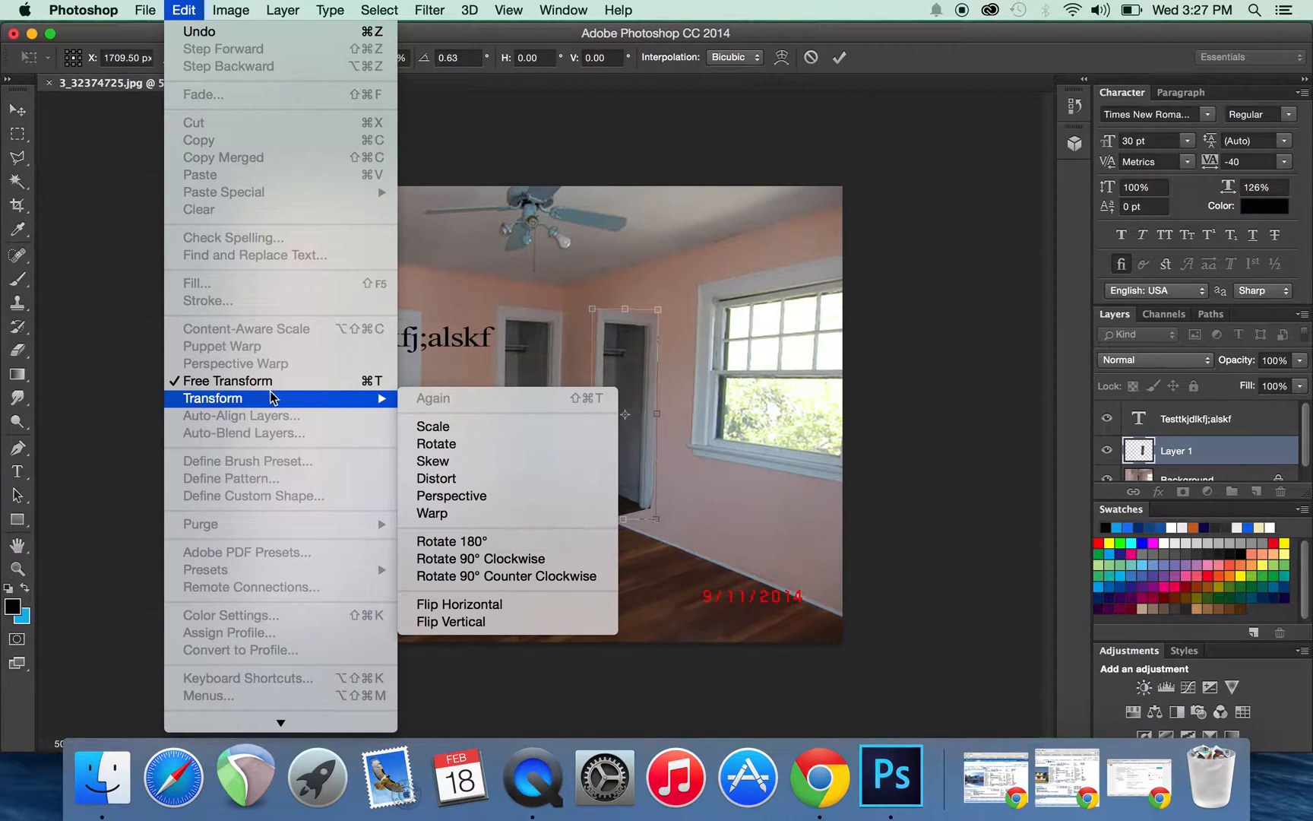
click(447, 462)
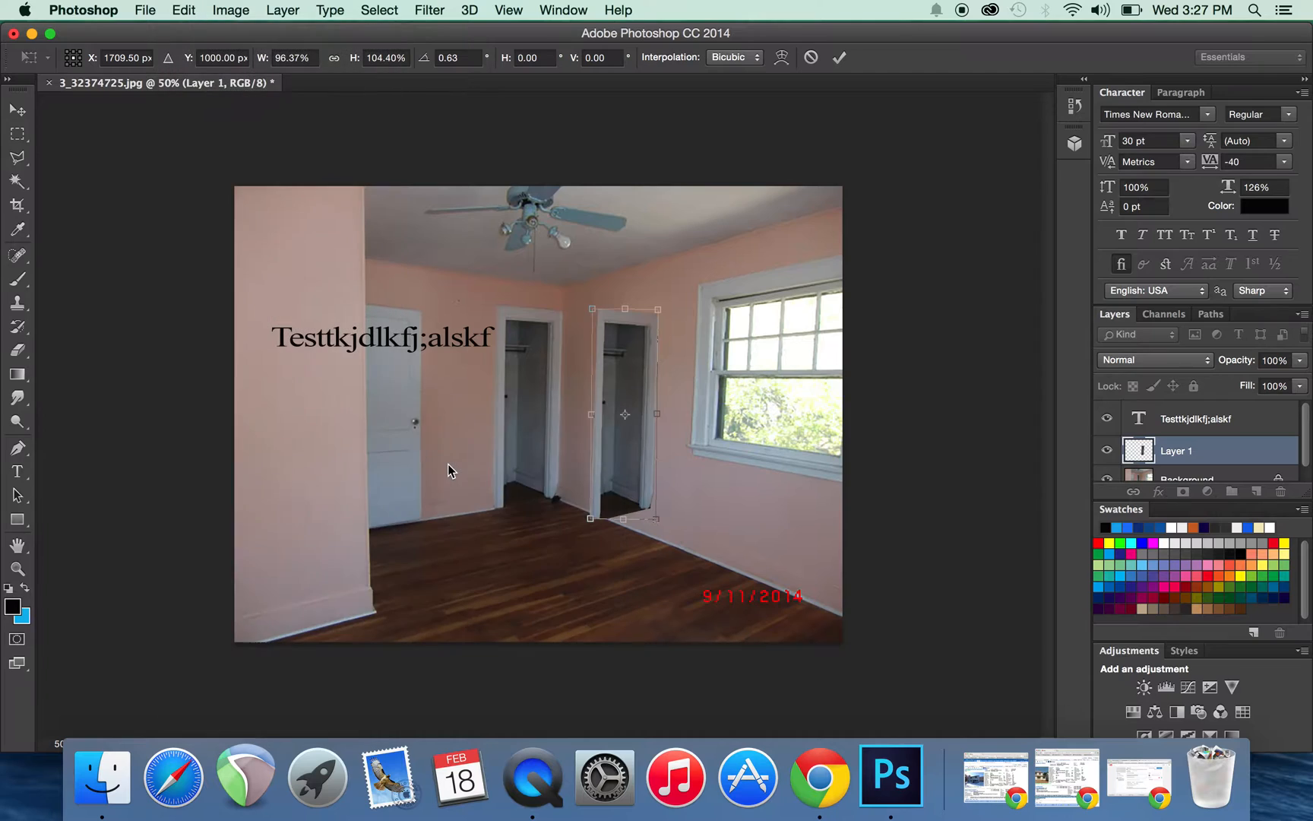
mouse_move(667, 301)
mouse_down()
mouse_move(685, 340)
mouse_move(657, 262)
mouse_move(668, 275)
mouse_up()
mouse_move(612, 354)
mouse_down()
mouse_move(505, 354)
mouse_move(600, 355)
mouse_up()
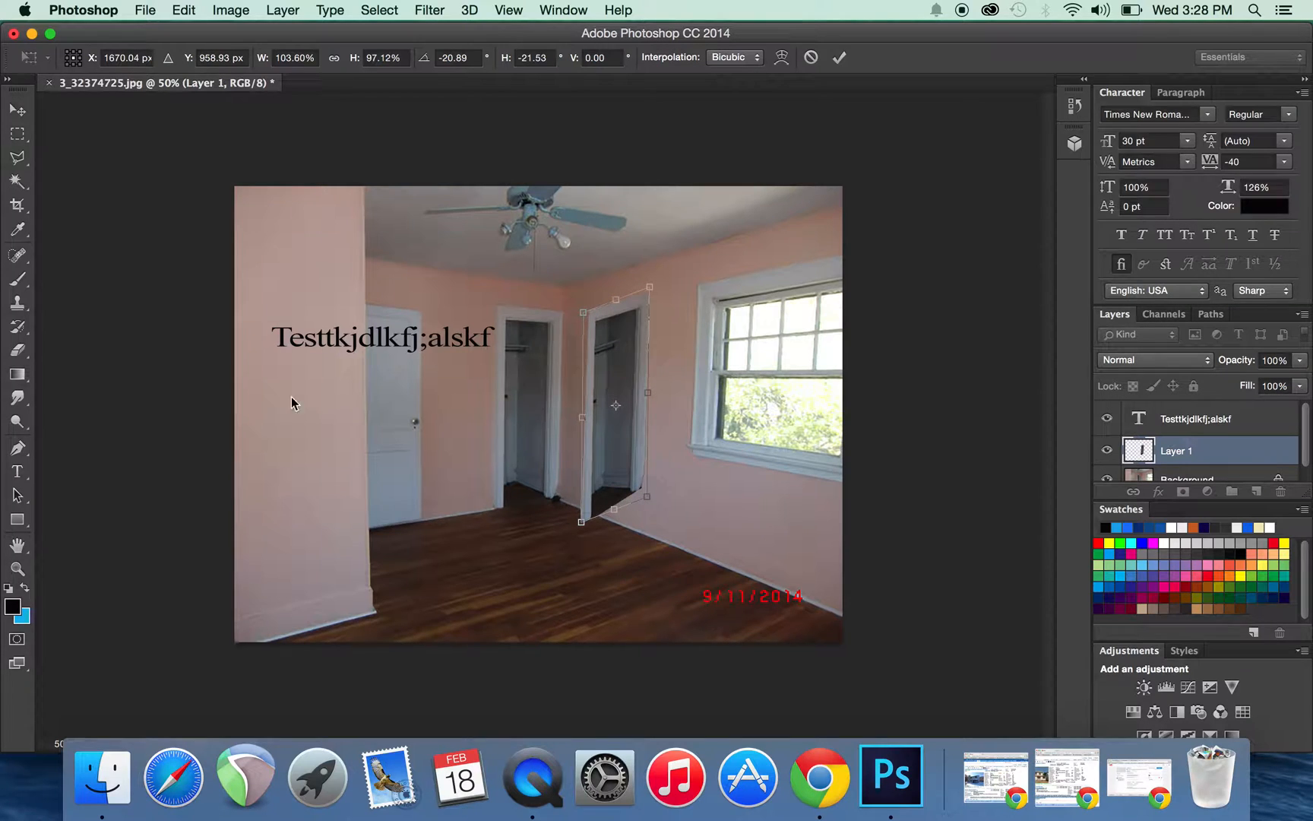
click(17, 109)
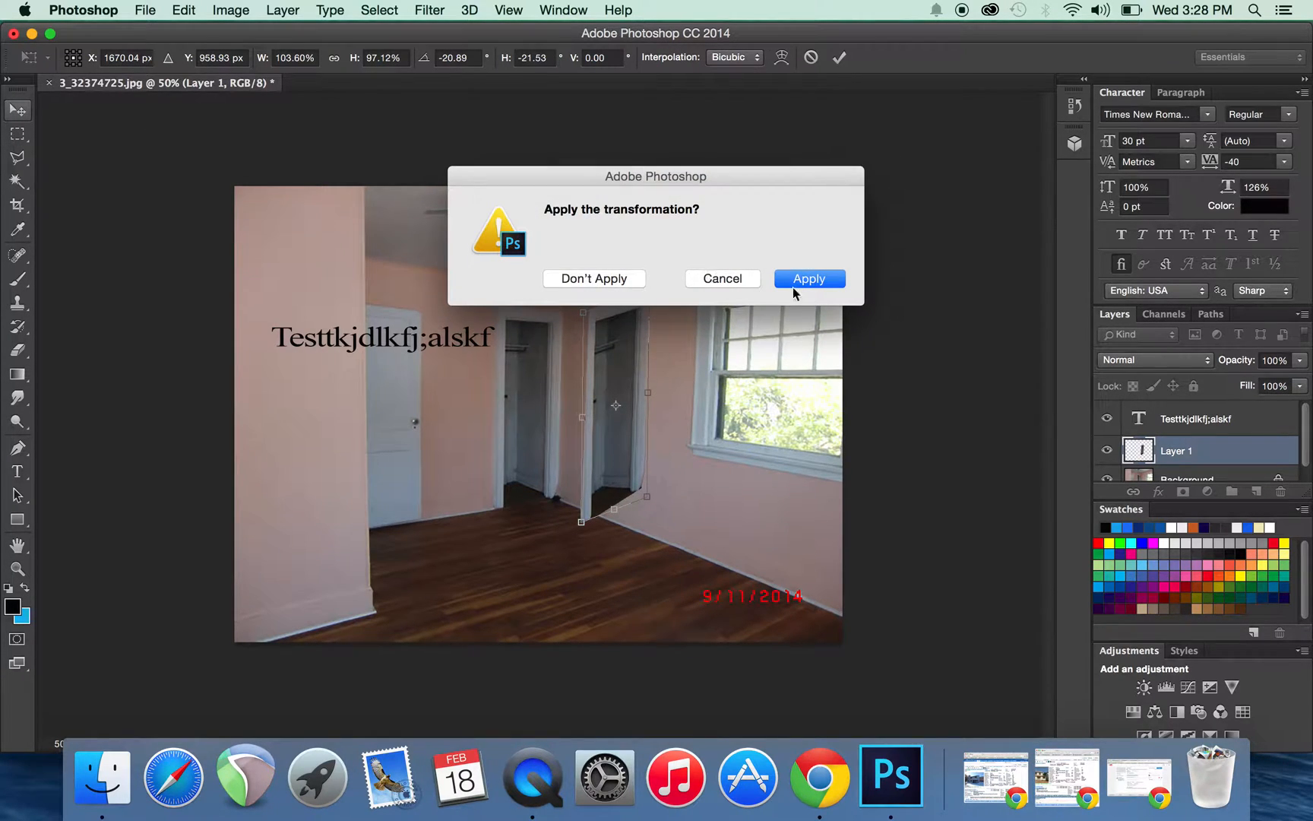
click(810, 279)
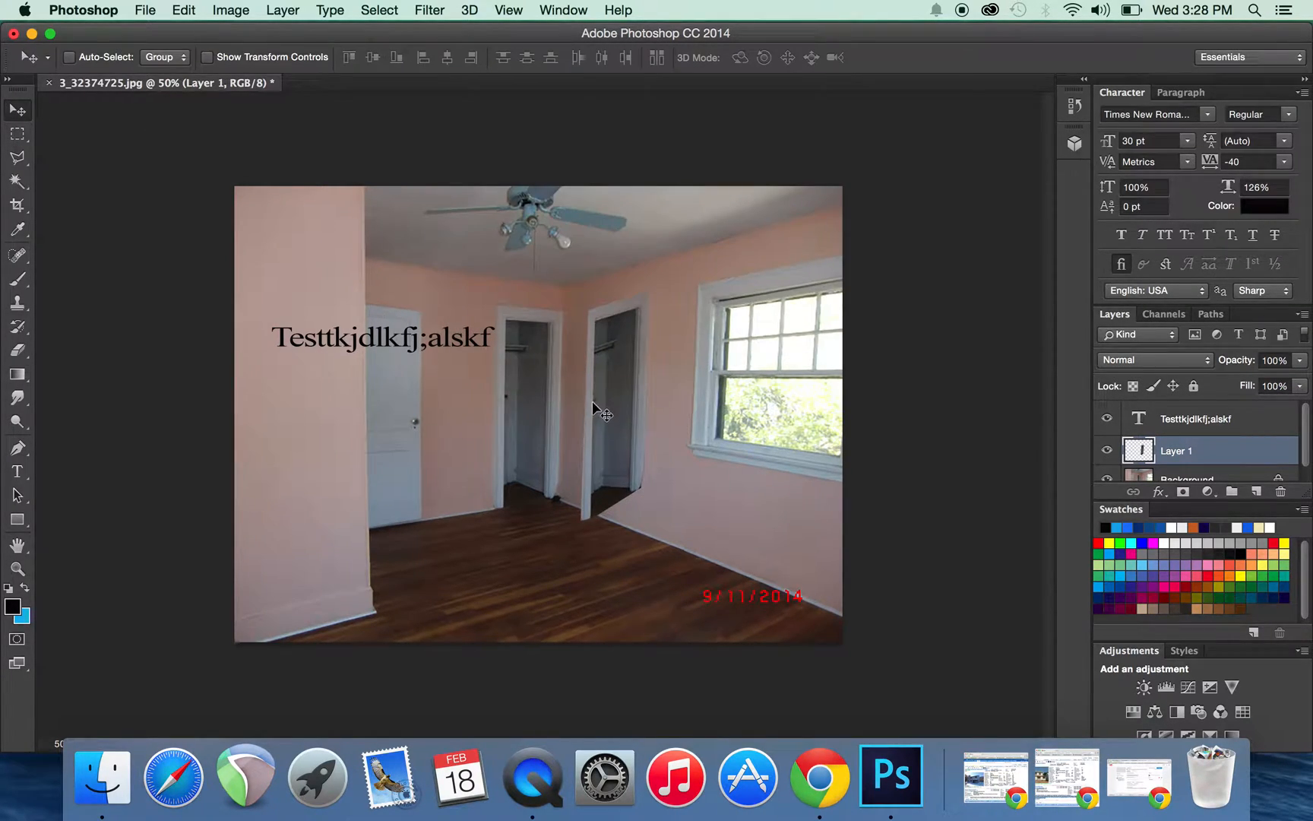
drag(616, 422, 634, 417)
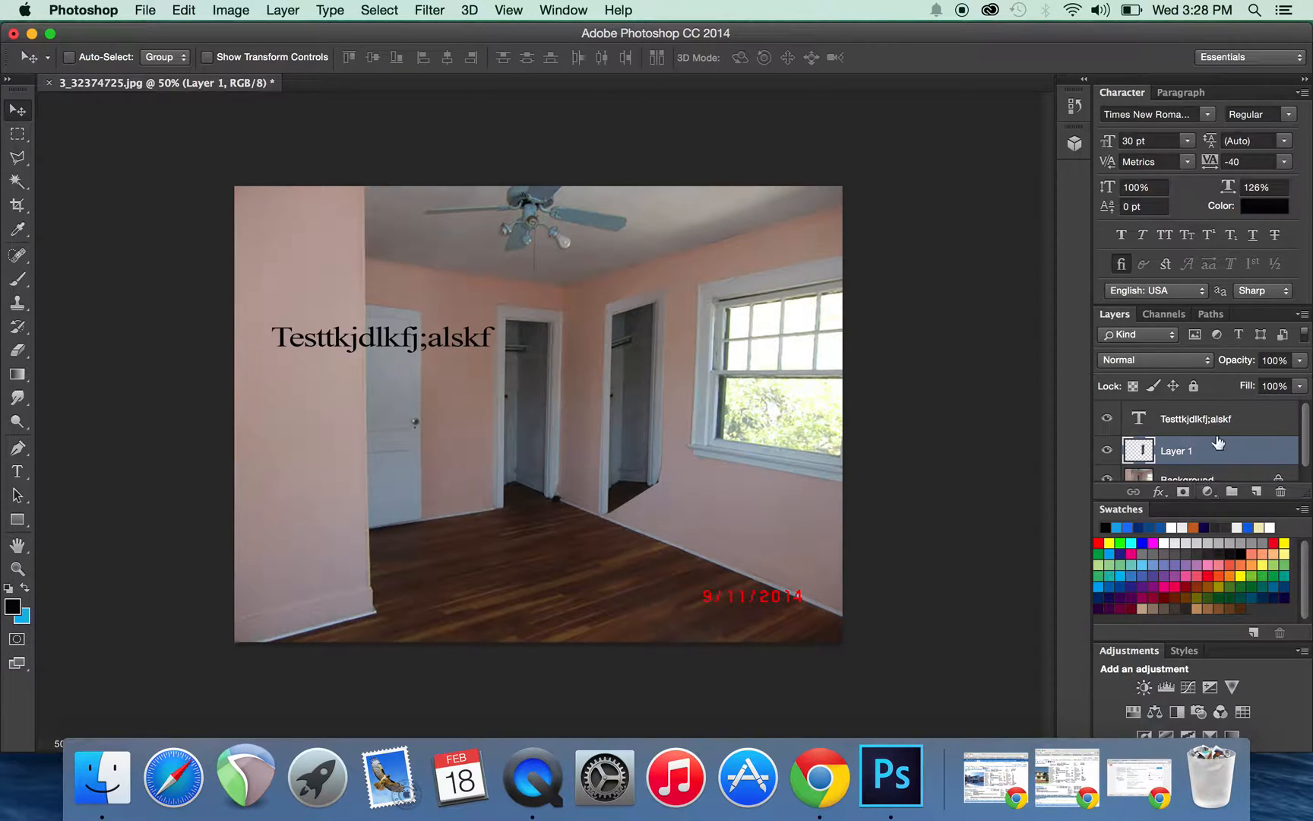
- Look through the layer stack and hide and show Layer 1 to check what it contributes to the photo
scroll(1217, 441, down, 1)
scroll(1217, 442, up, 1)
scroll(1217, 441, down, 1)
scroll(1218, 442, up, 1)
scroll(1217, 442, down, 1)
scroll(1217, 441, up, 1)
scroll(1217, 441, down, 1)
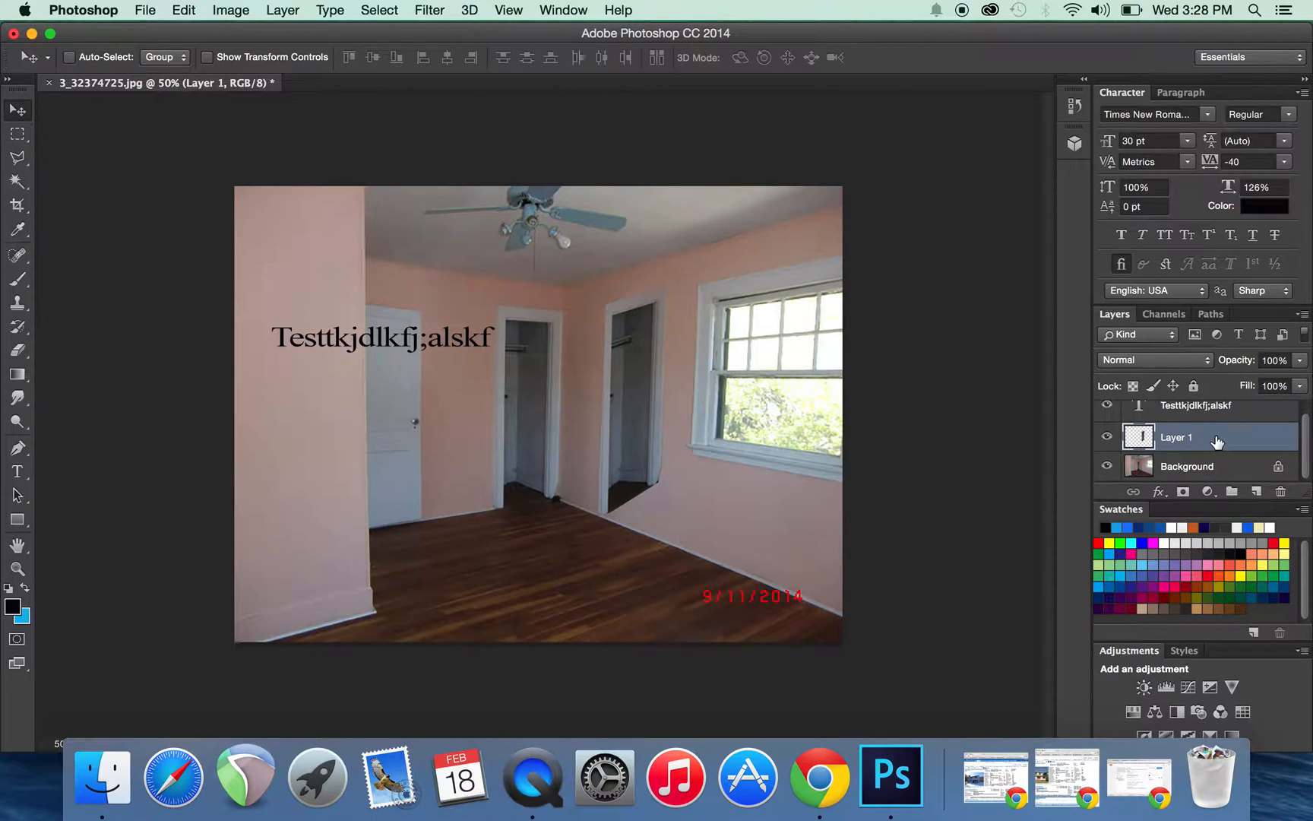
click(1107, 436)
click(1107, 437)
click(1107, 437)
click(1107, 437)
- Add a drop shadow to the doorway layer with 75% opacity, 38 px distance and 38% spread
click(1158, 492)
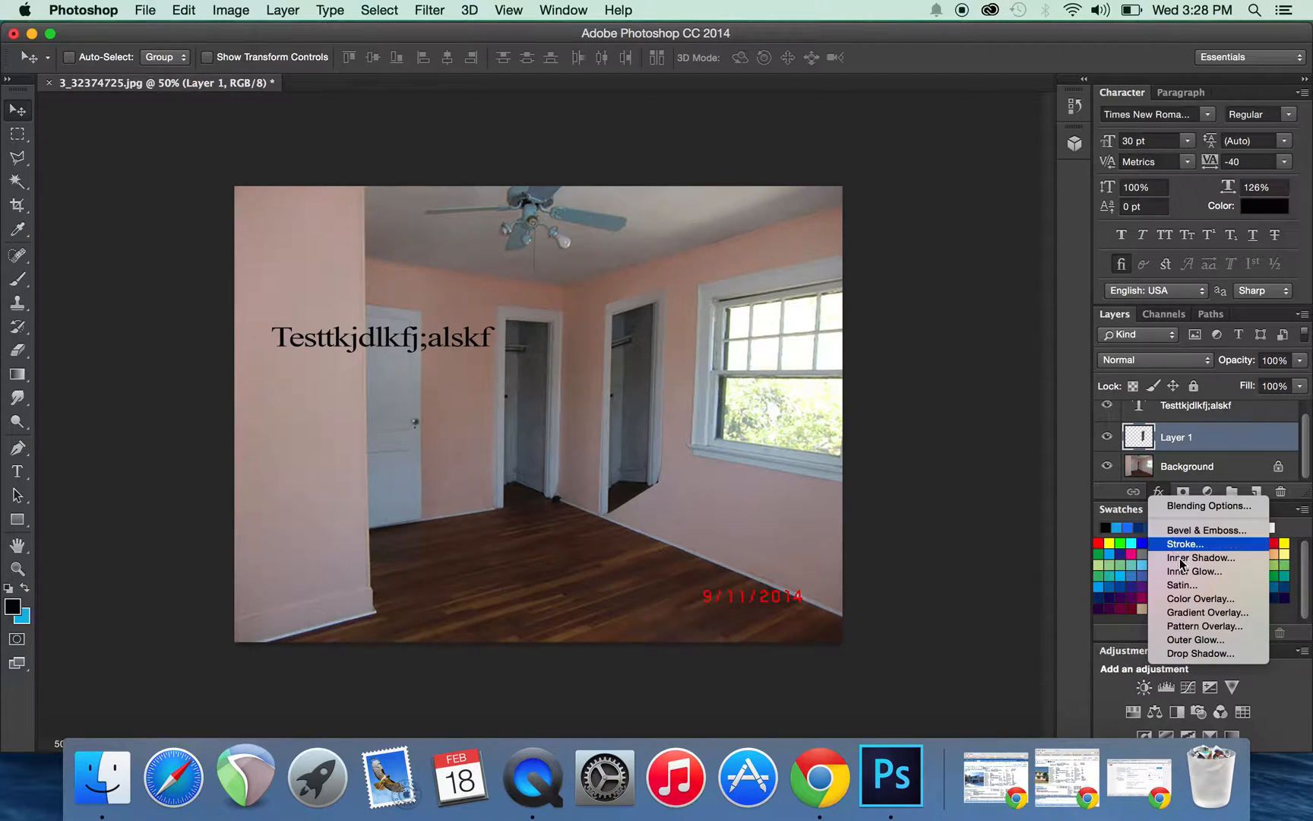
click(968, 487)
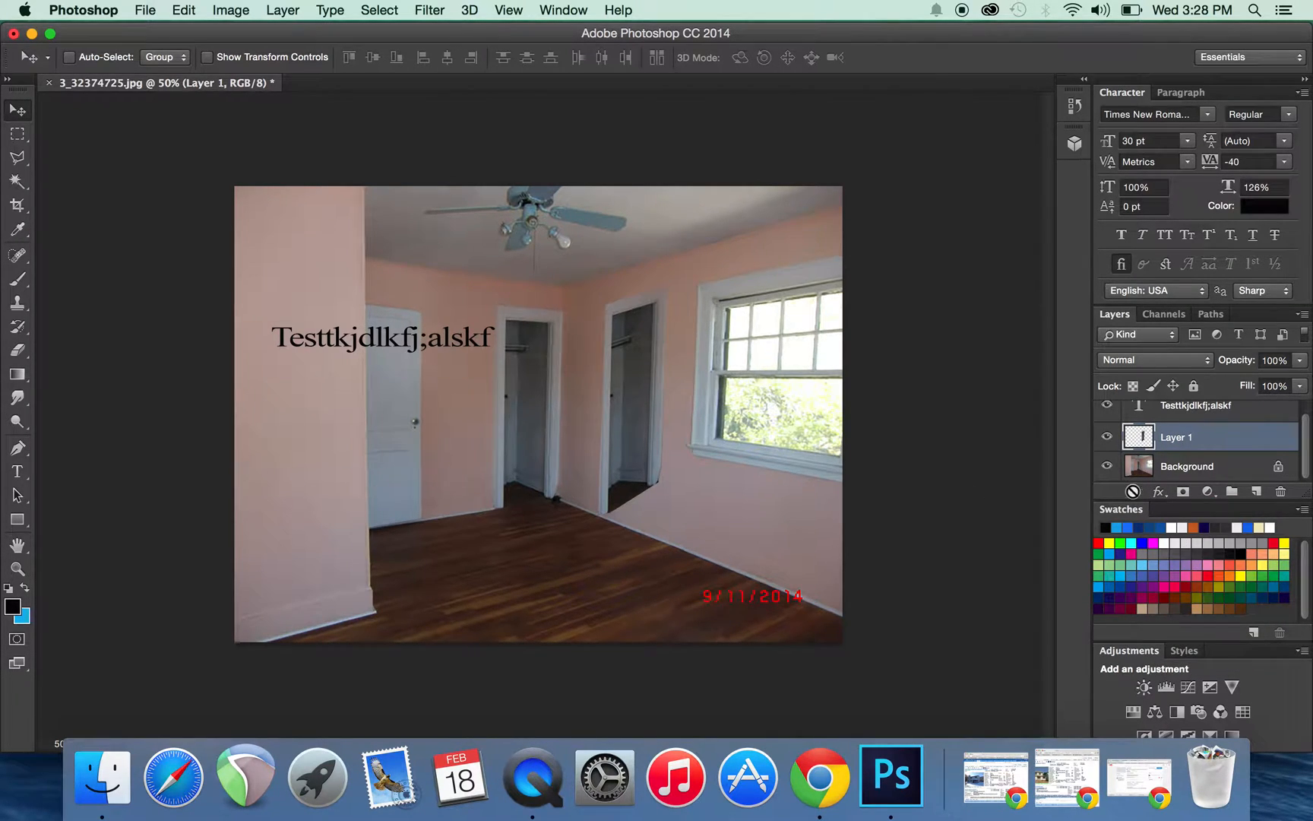
click(1158, 494)
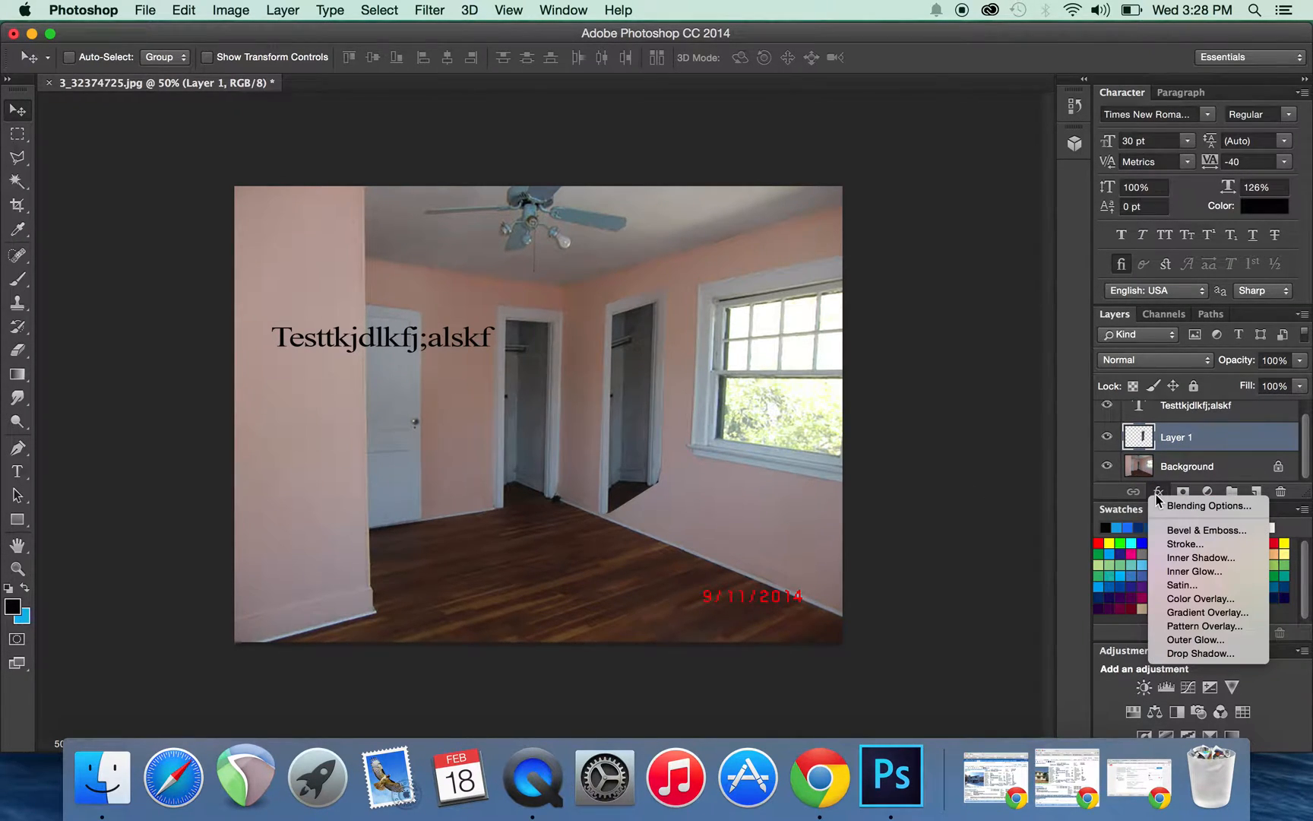
click(1186, 654)
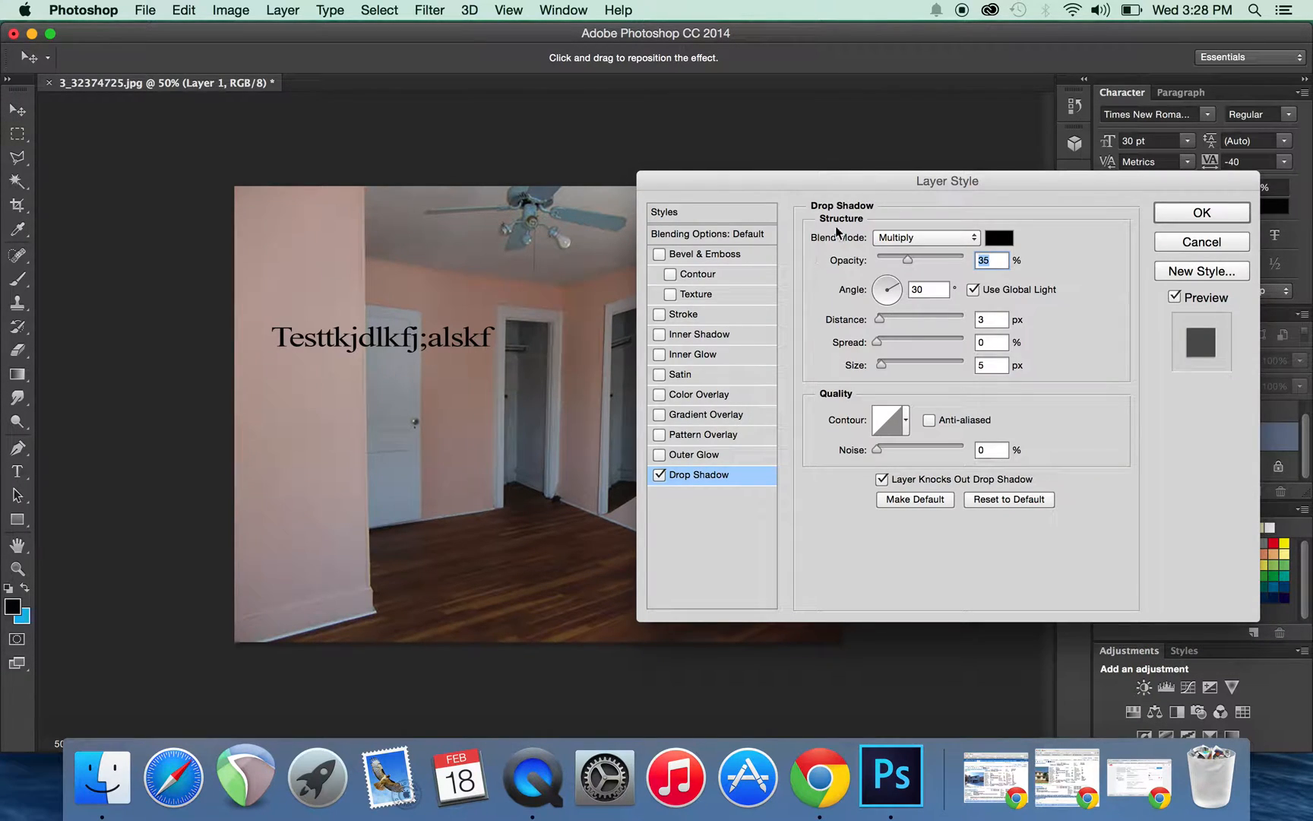
drag(861, 184, 930, 198)
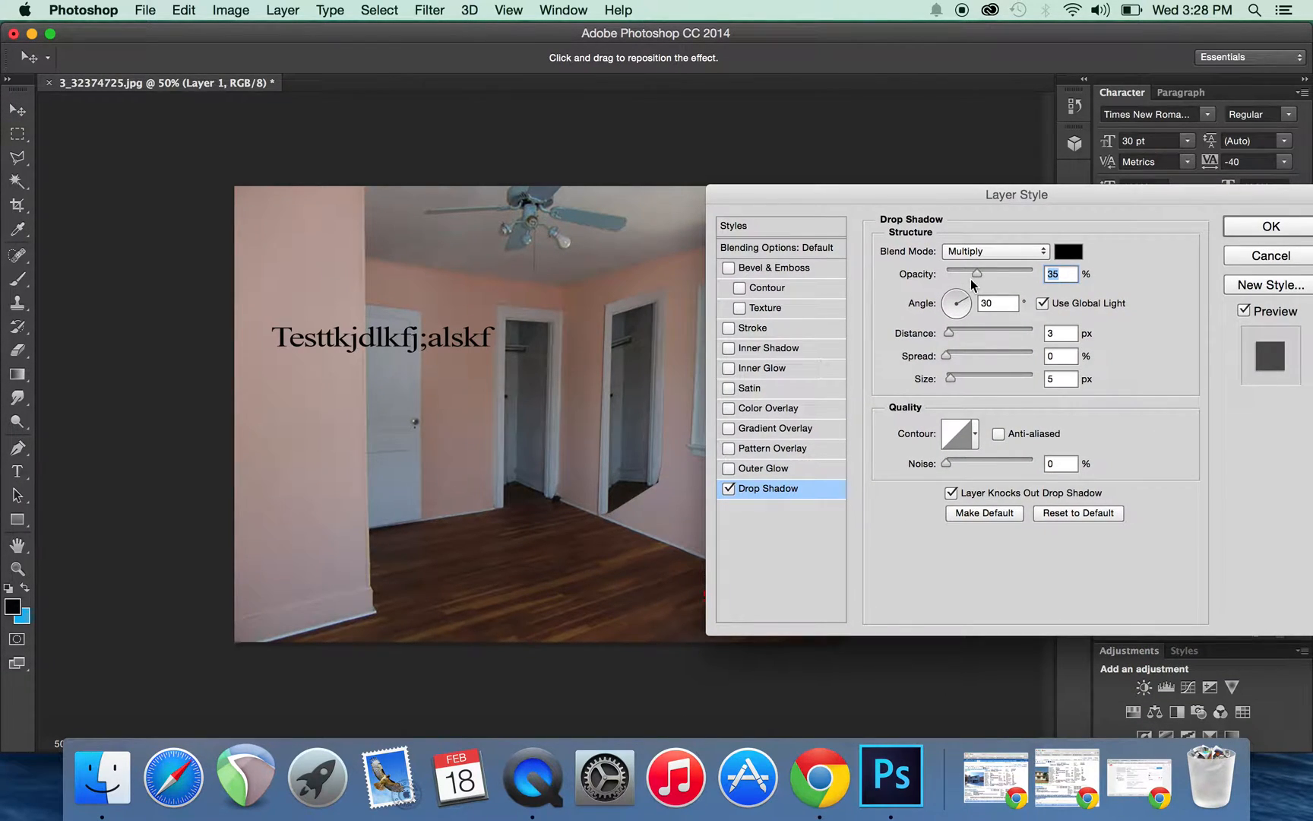
drag(1015, 280, 1021, 279)
drag(949, 336, 979, 355)
- Color the doorway's drop shadow dark red, set its angle to 56°, and apply the layer style
click(1068, 251)
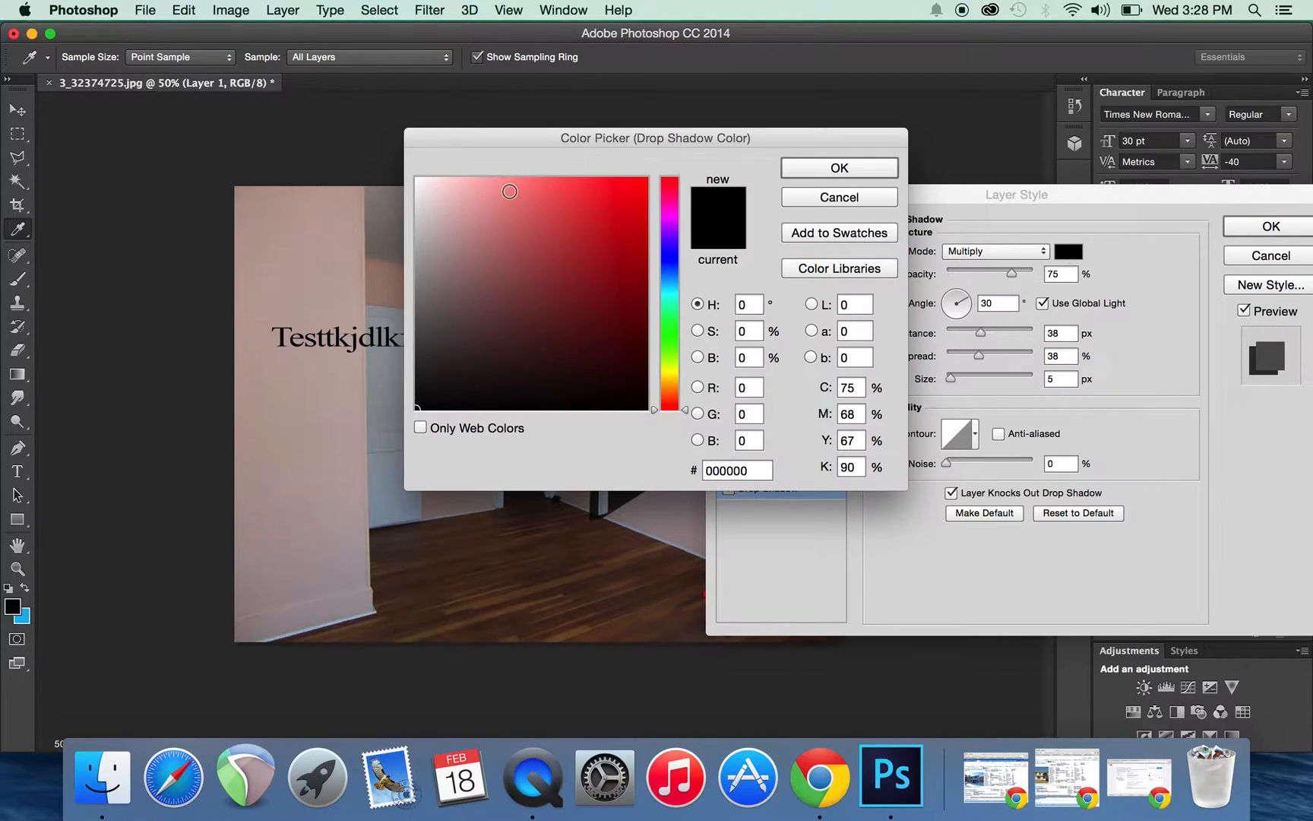
click(610, 227)
click(836, 170)
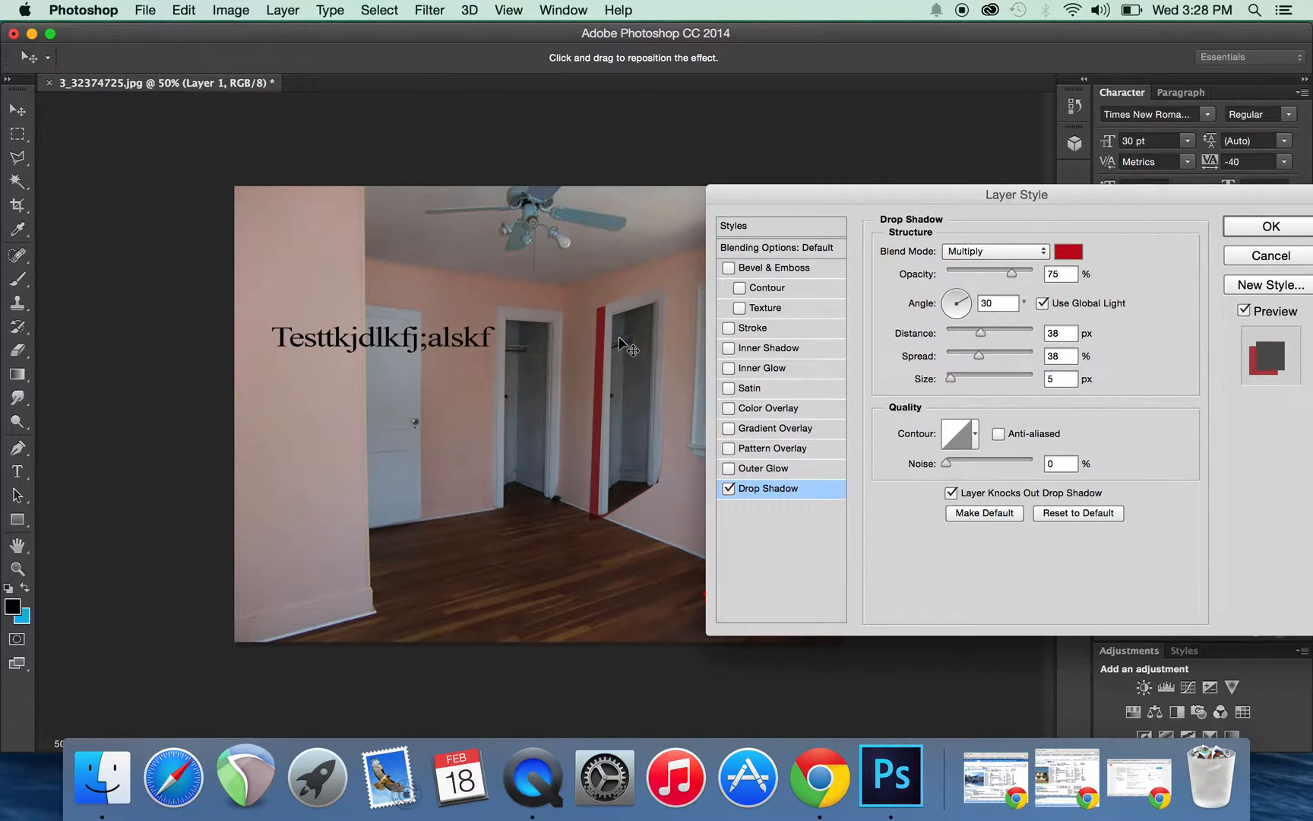
click(958, 294)
click(959, 306)
click(963, 303)
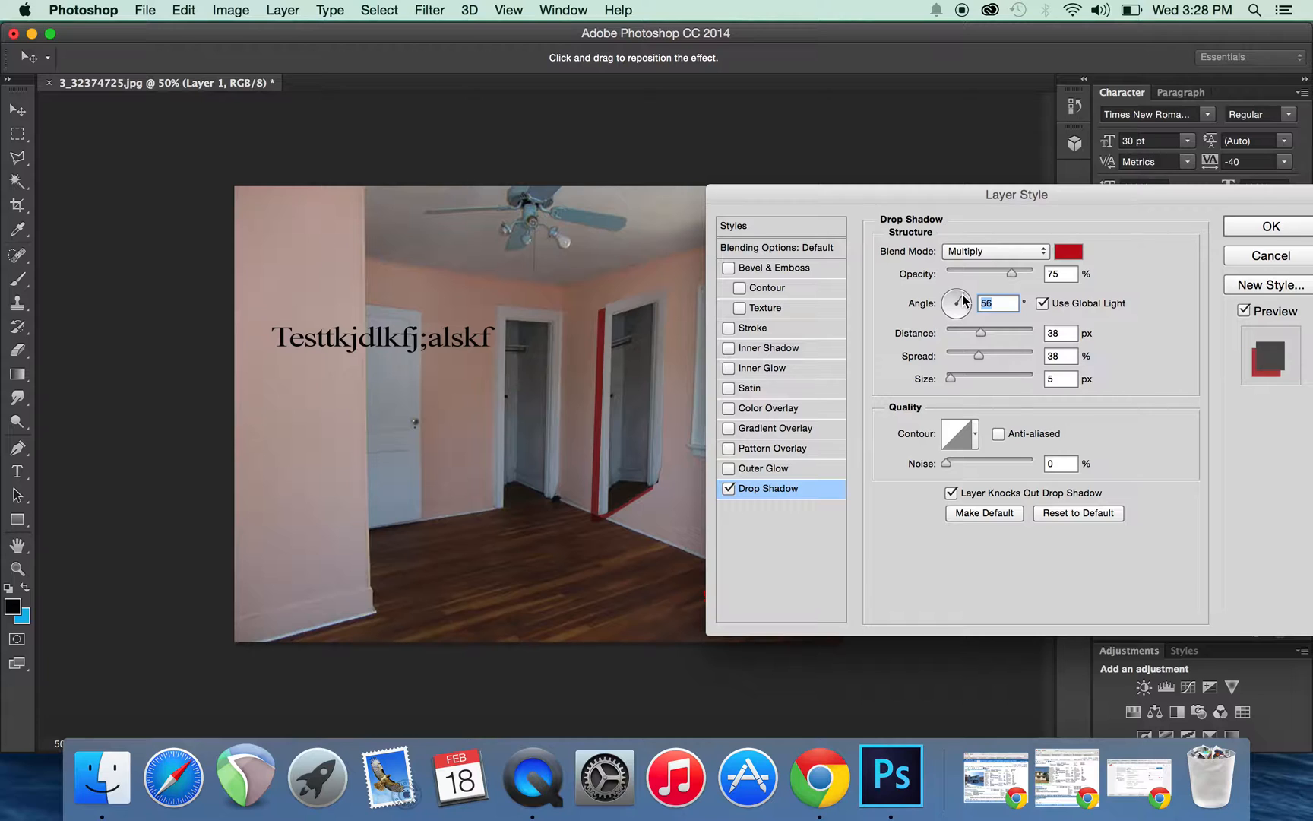
click(1265, 229)
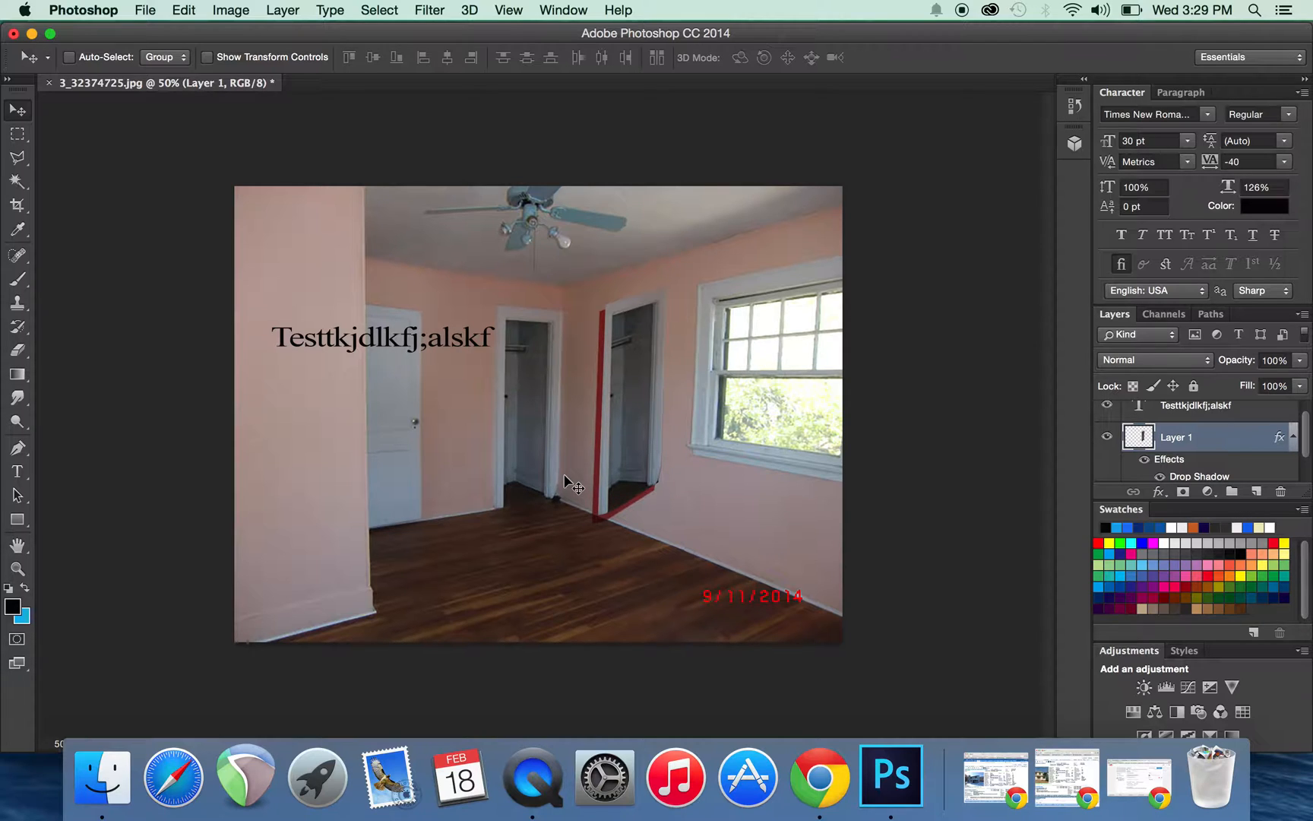
- Lower the image resolution to 72 pixels/inch with resampling on
click(230, 10)
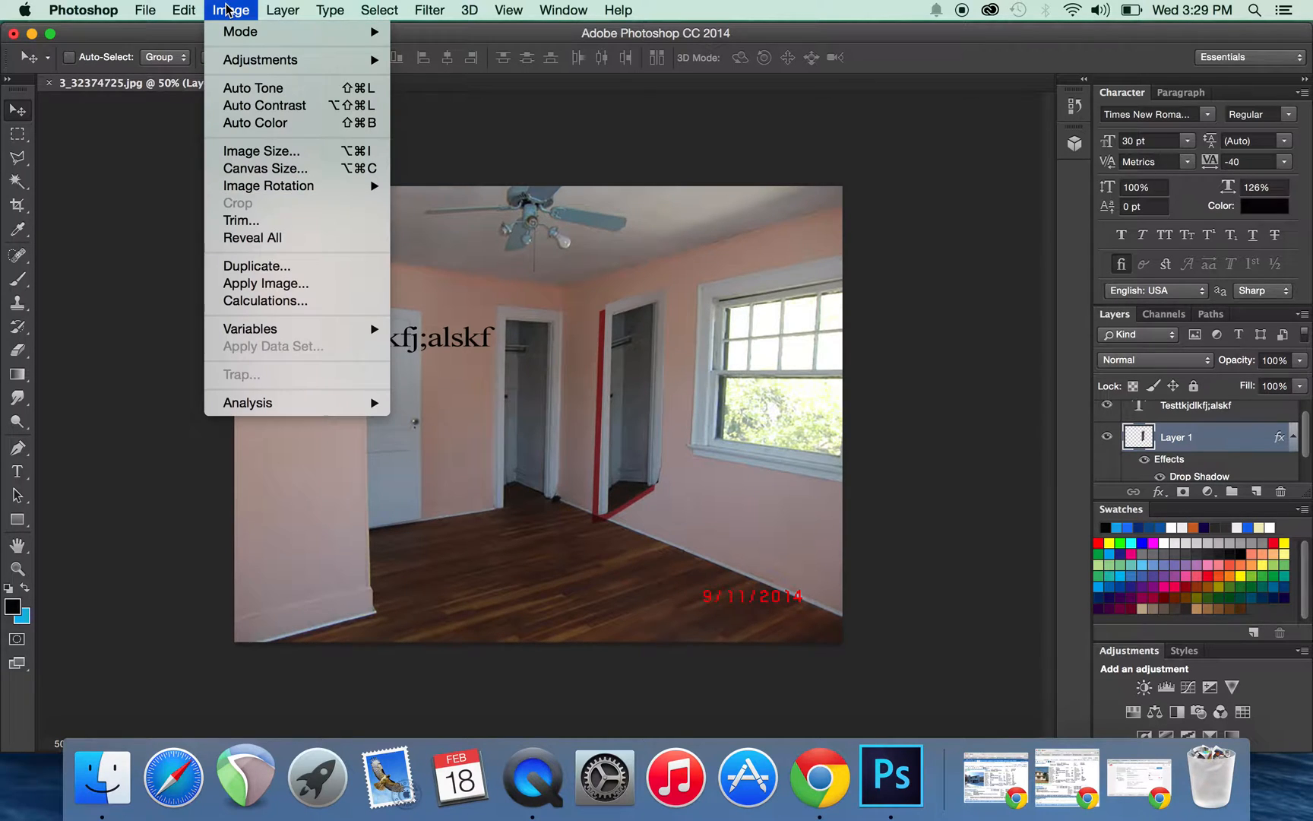
click(245, 151)
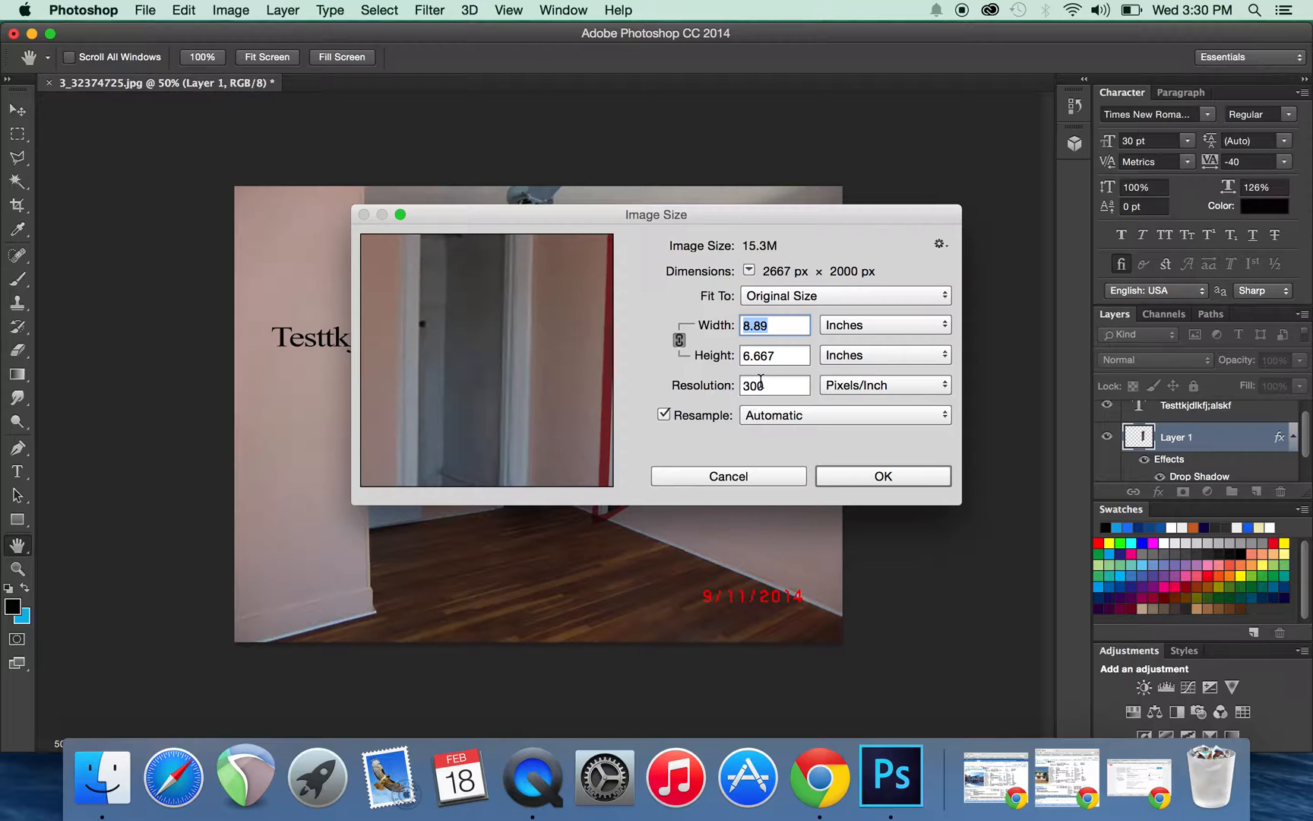
double_click(763, 383)
key(BackSpace)
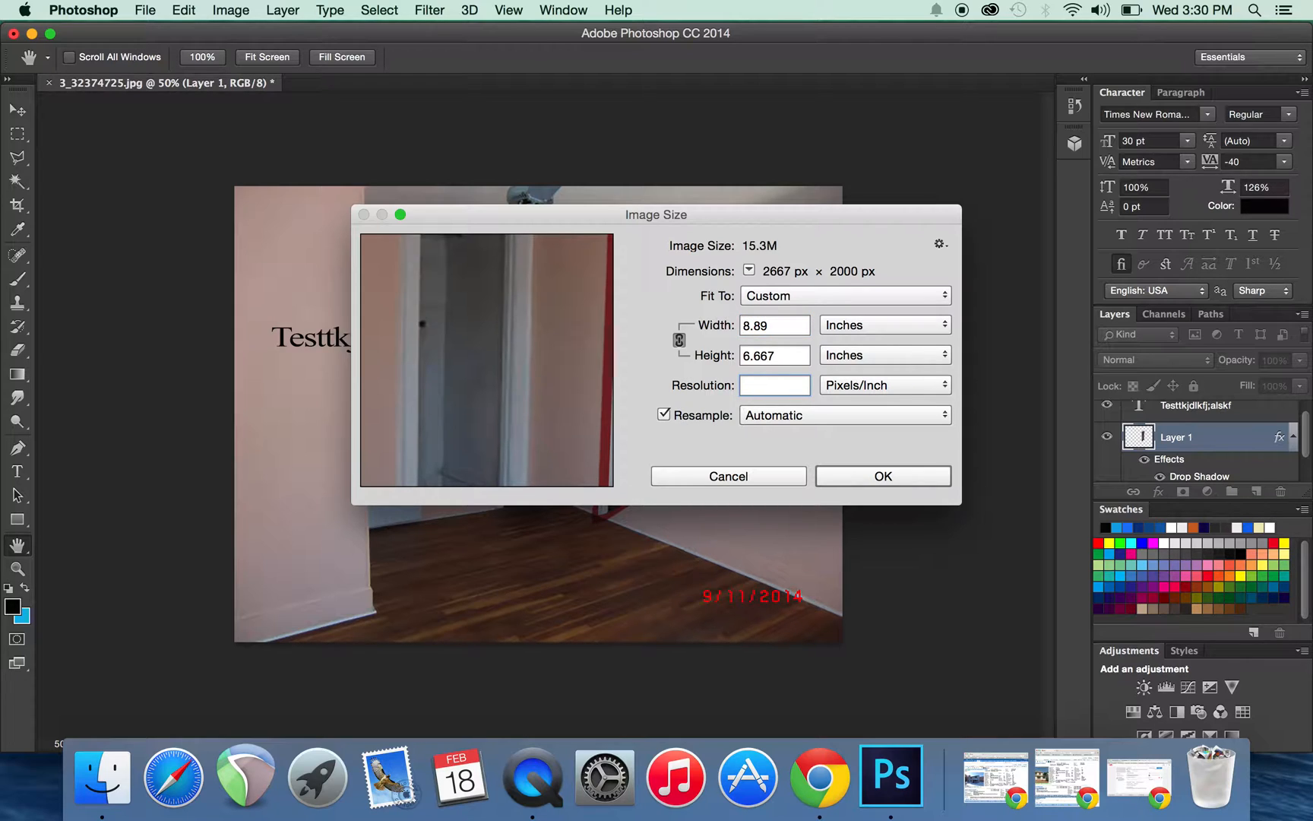
text(72)
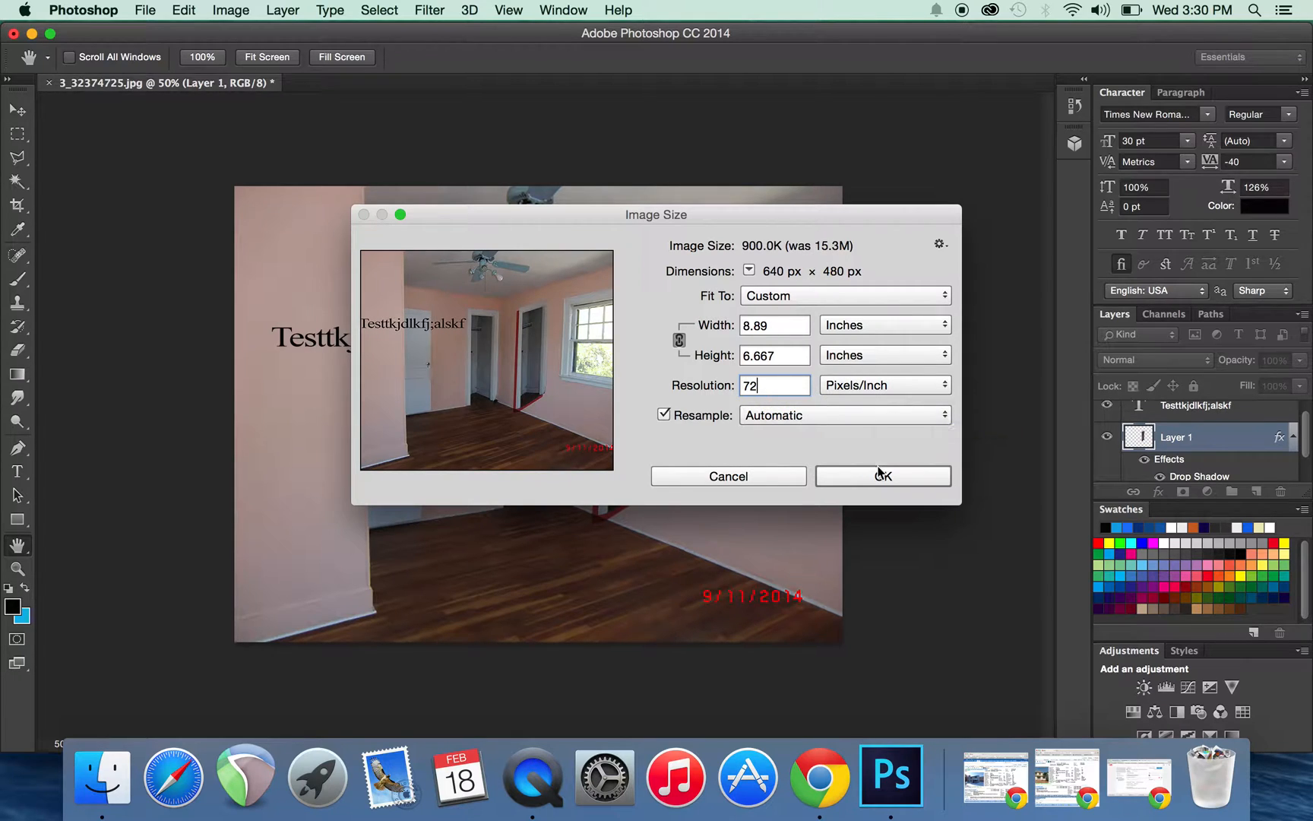
click(873, 475)
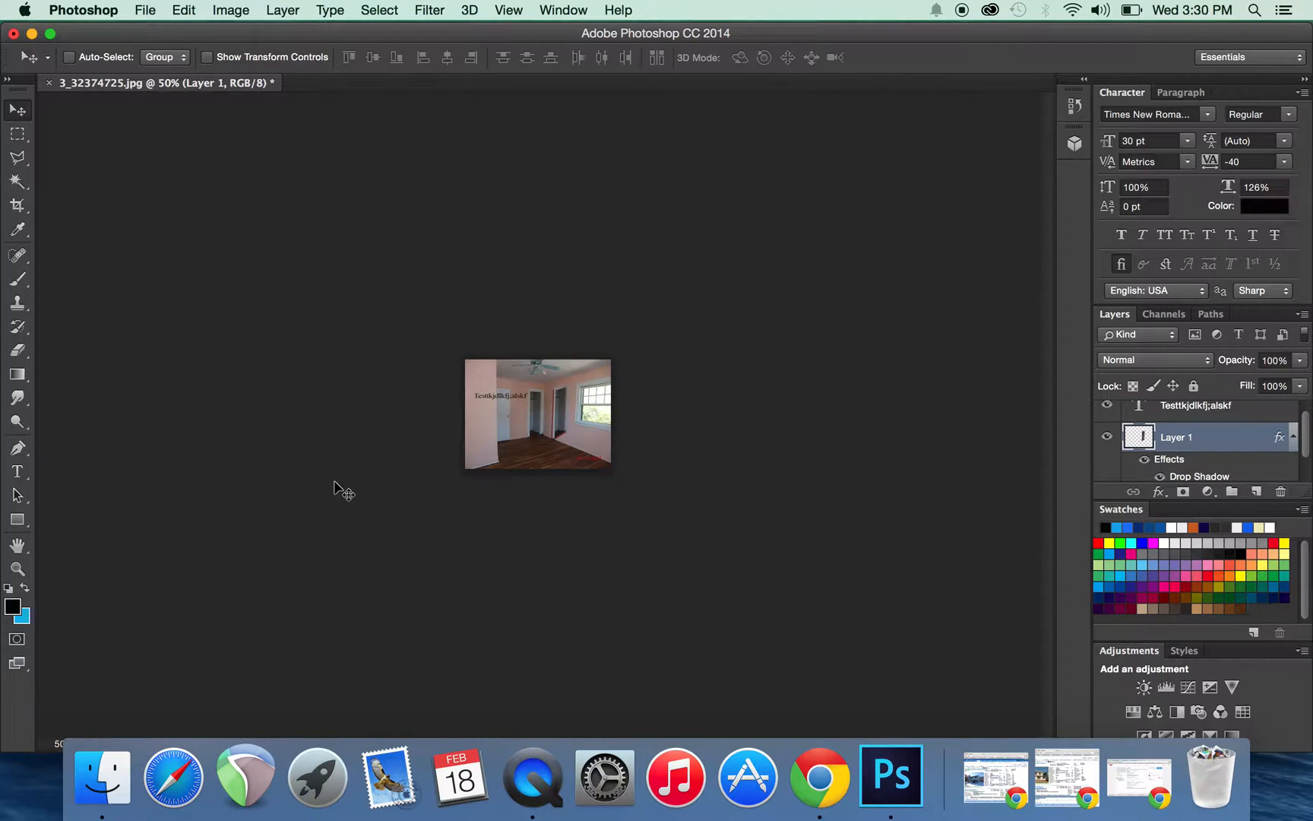
- Save the document to the Desktop as text.psd in Photoshop format, keeping layers and maximum compatibility
key(super+equal)
key(super+equal)
key(super+equal)
key(super+equal)
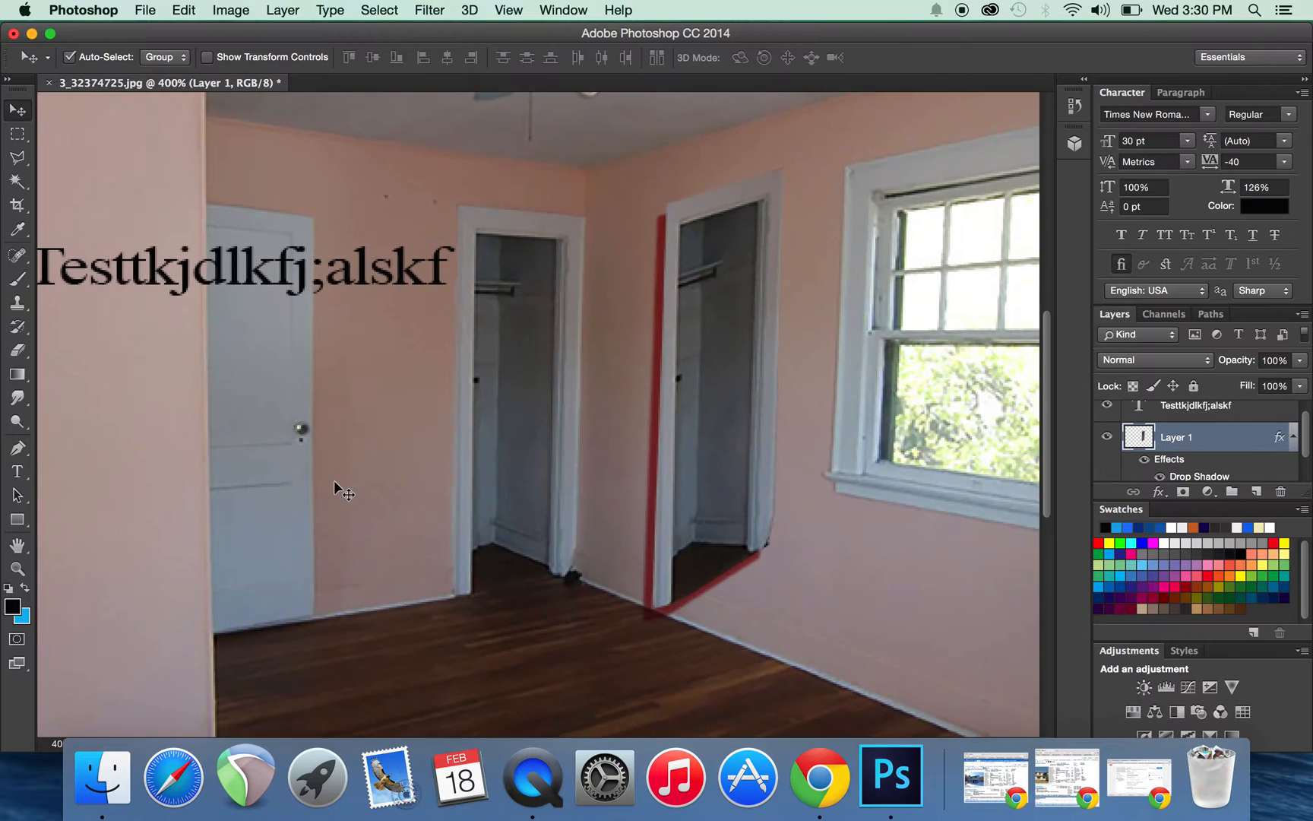
key(super+minus)
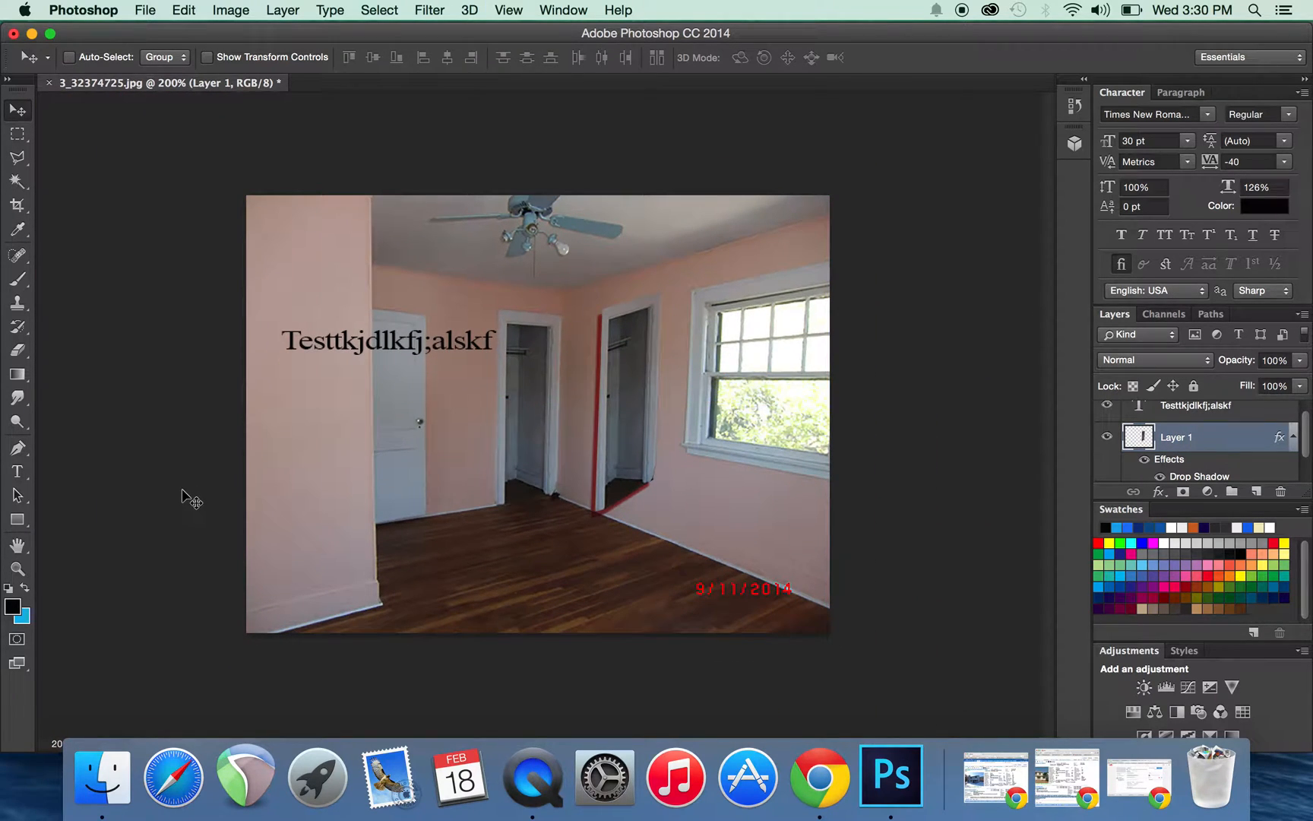
click(145, 10)
click(189, 199)
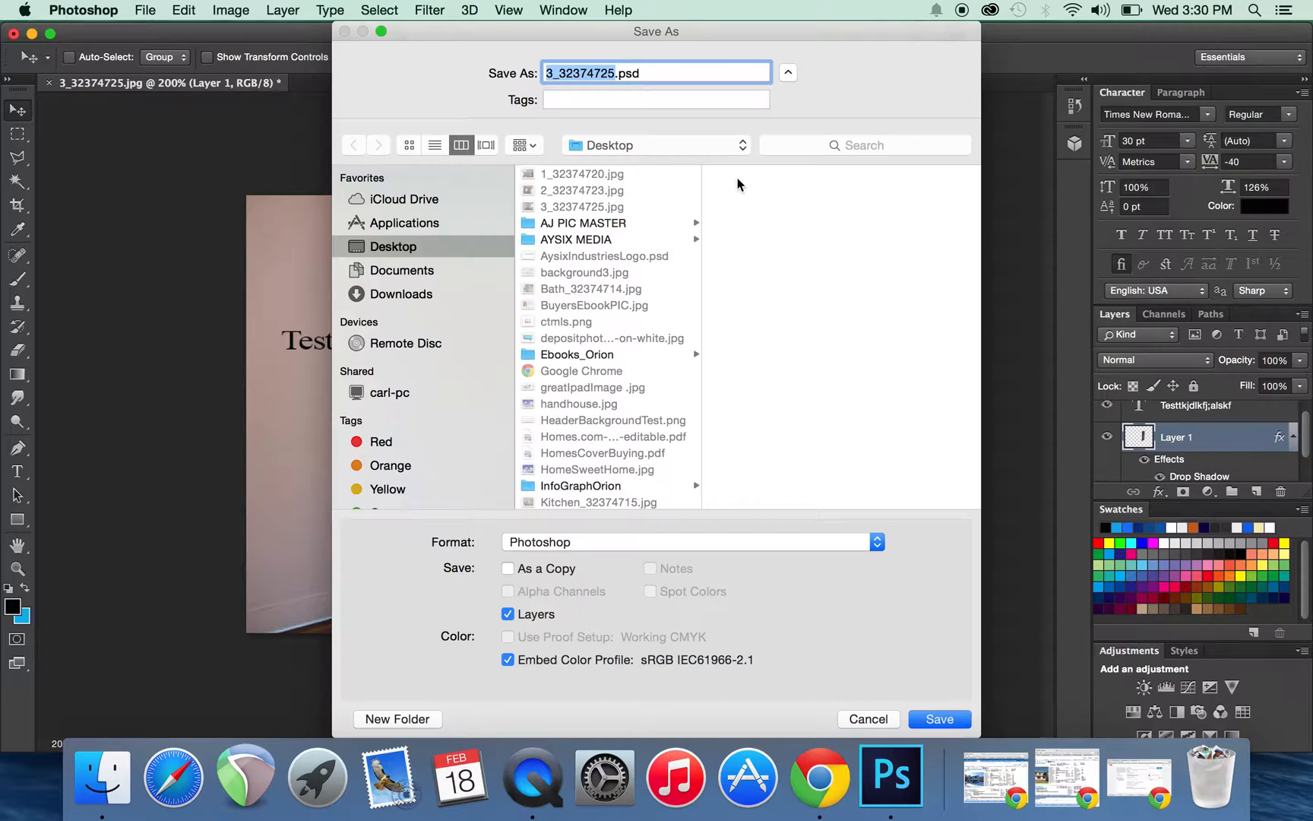
text(text)
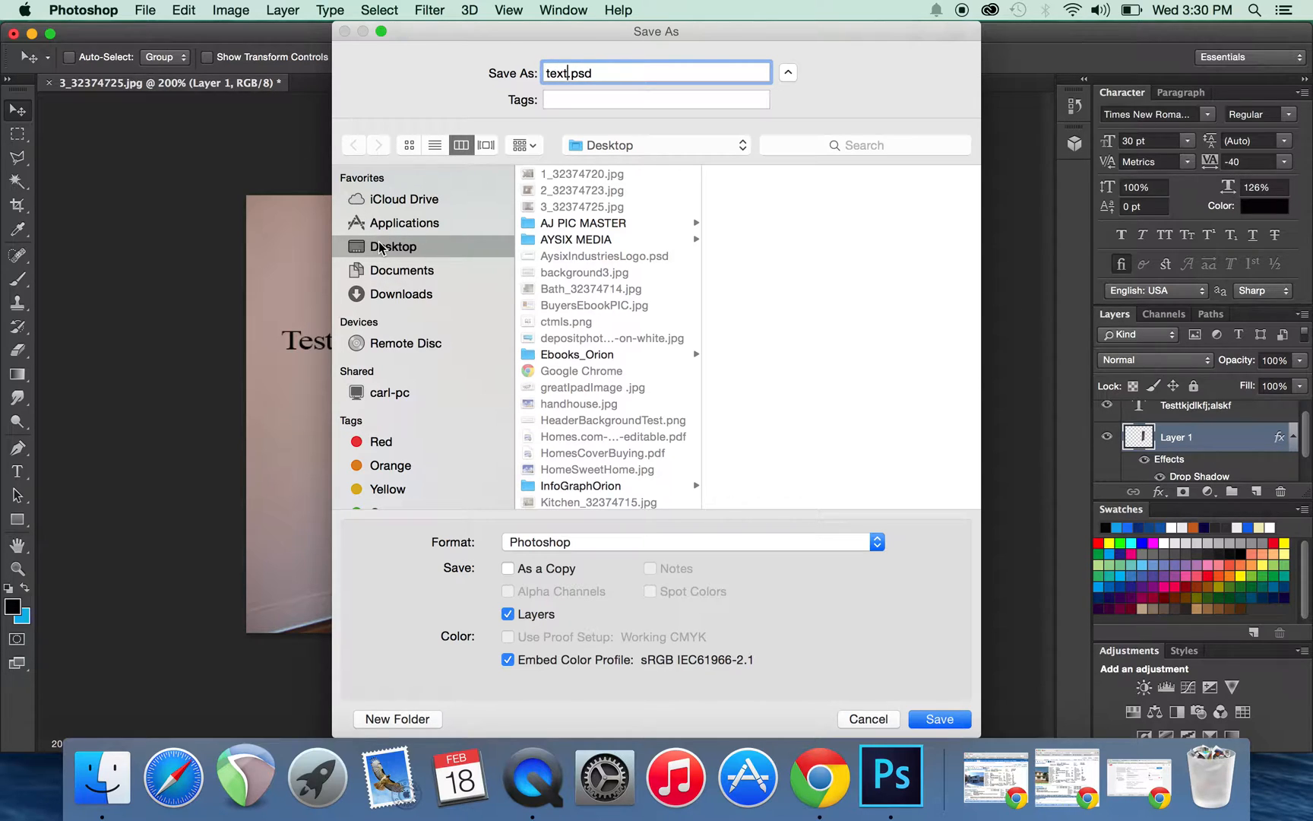
click(940, 719)
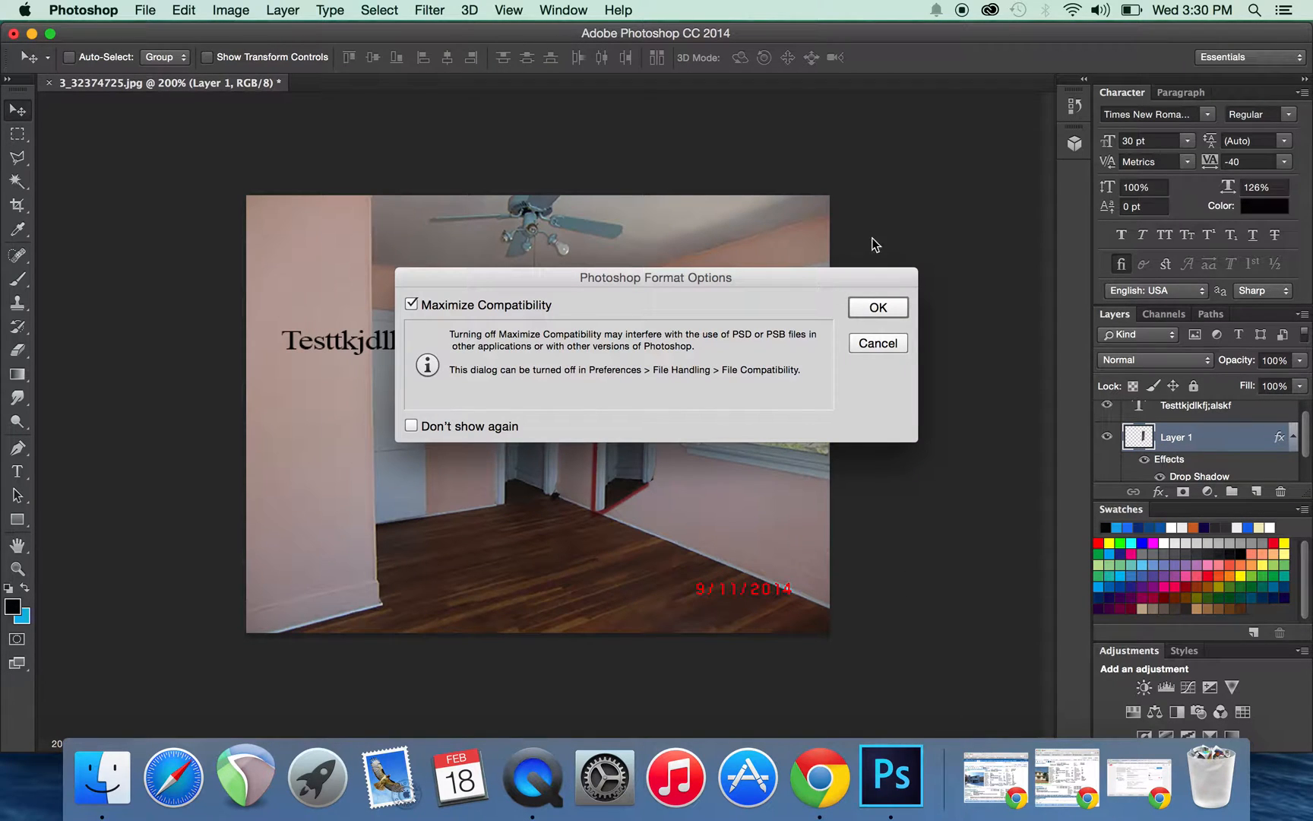
click(873, 306)
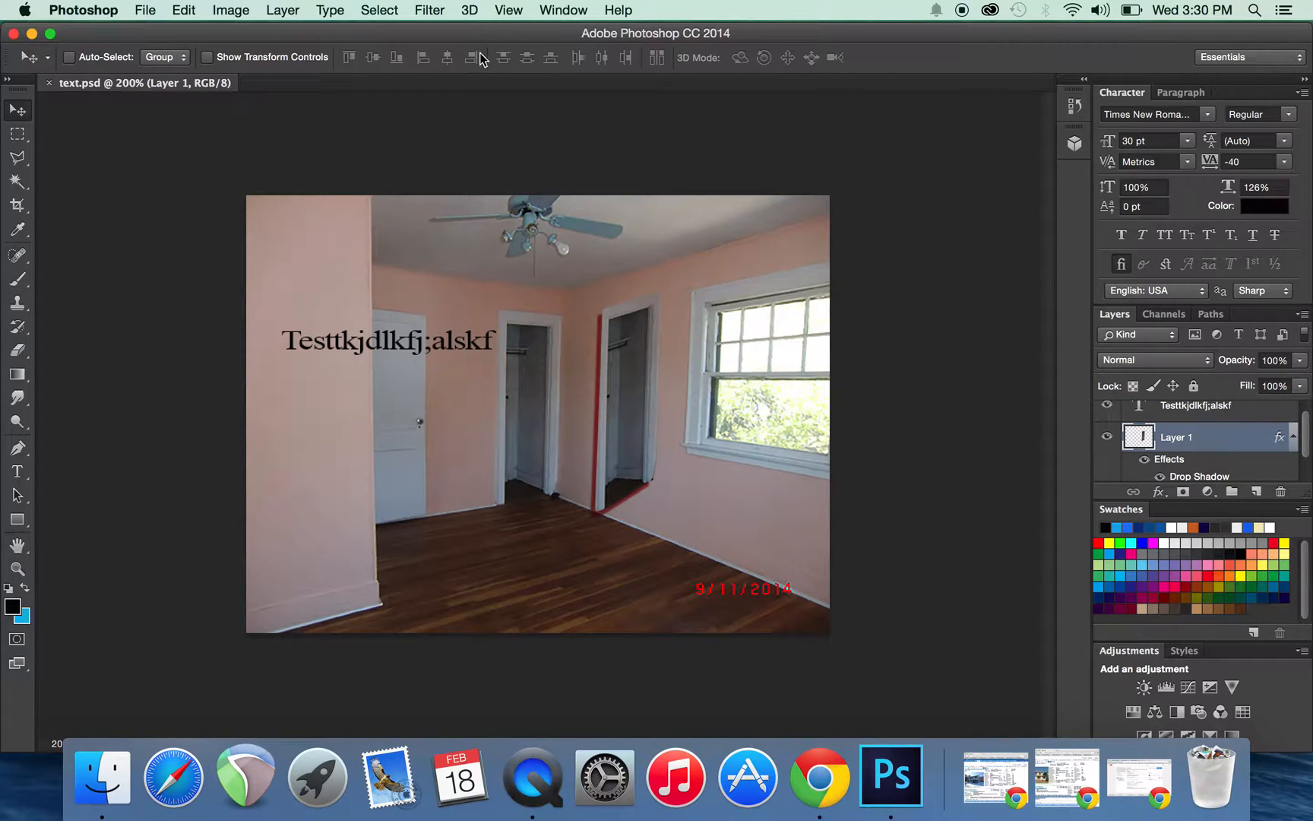
- Quit Photoshop, reopen text.psd from the Desktop, and check its layers
click(82, 10)
click(97, 216)
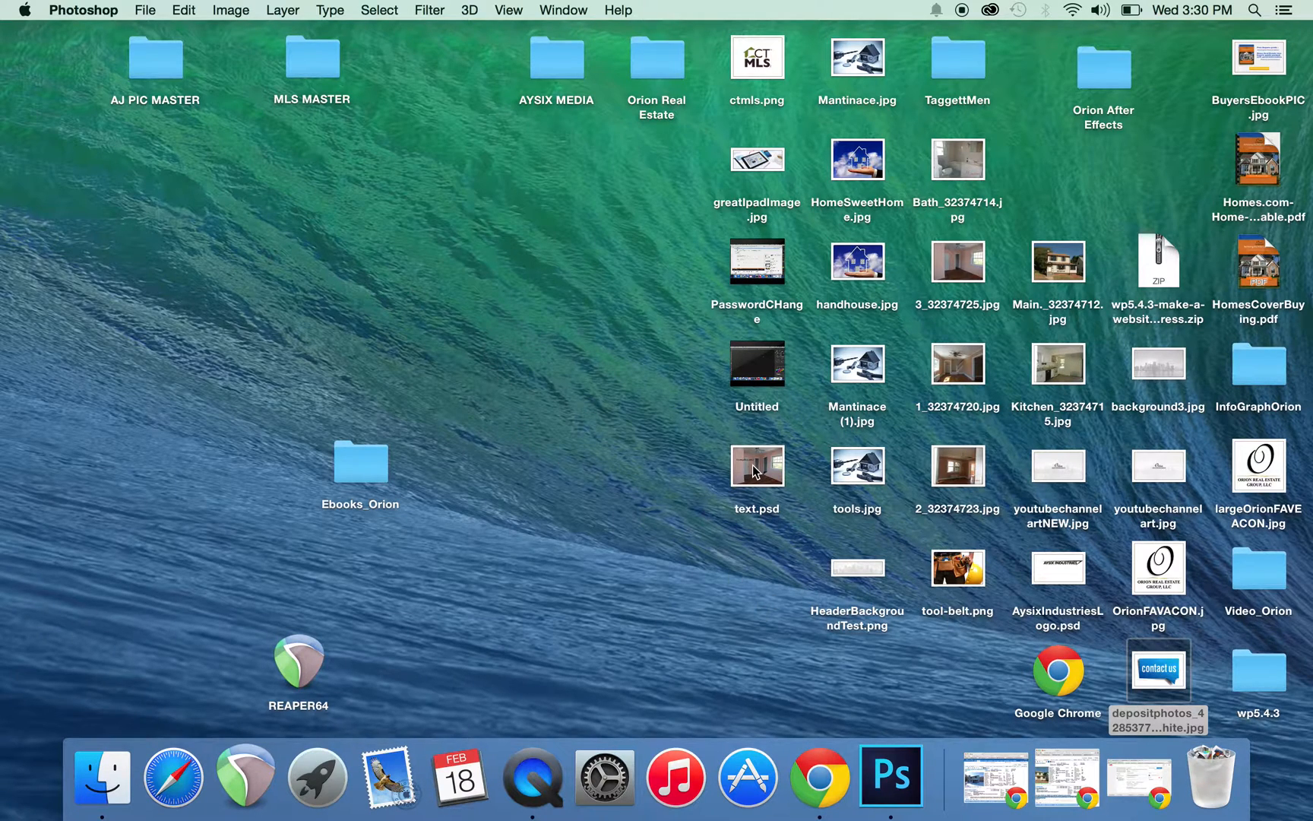
double_click(747, 492)
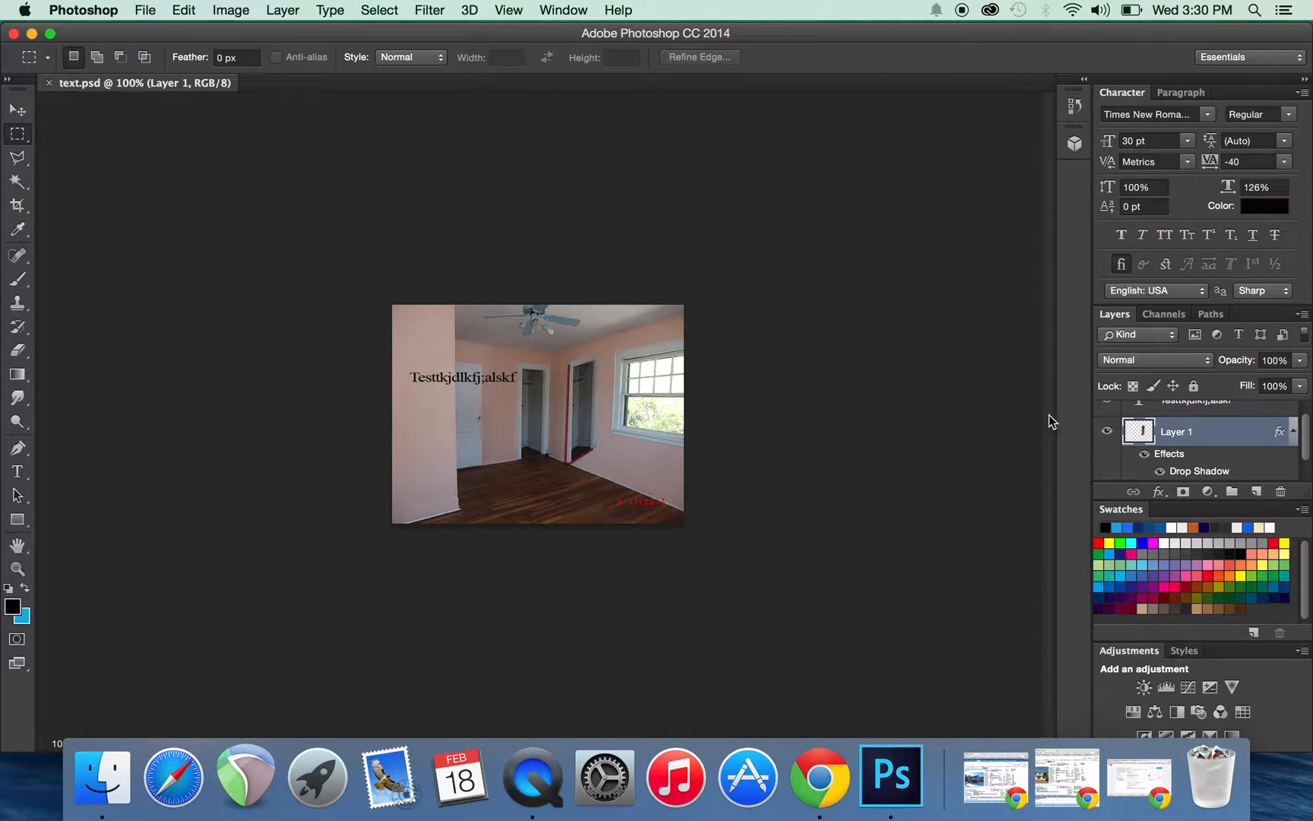
scroll(1155, 435, down, 1)
scroll(1164, 433, up, 2)
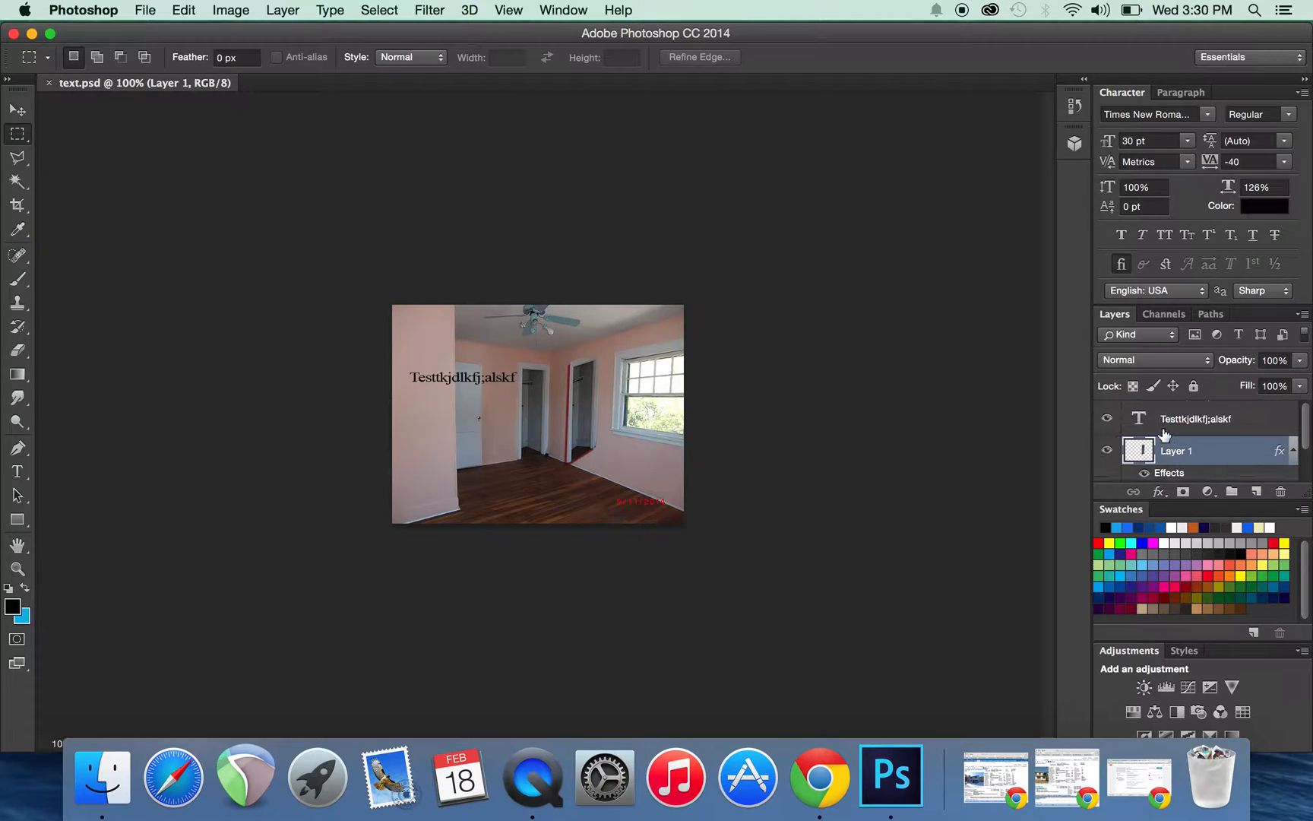
scroll(1163, 433, down, 2)
scroll(1163, 433, up, 2)
- Save a JPEG copy as text.jpg on the Desktop, with Medium quality 7 and the Baseline ("Standard") format option
click(139, 12)
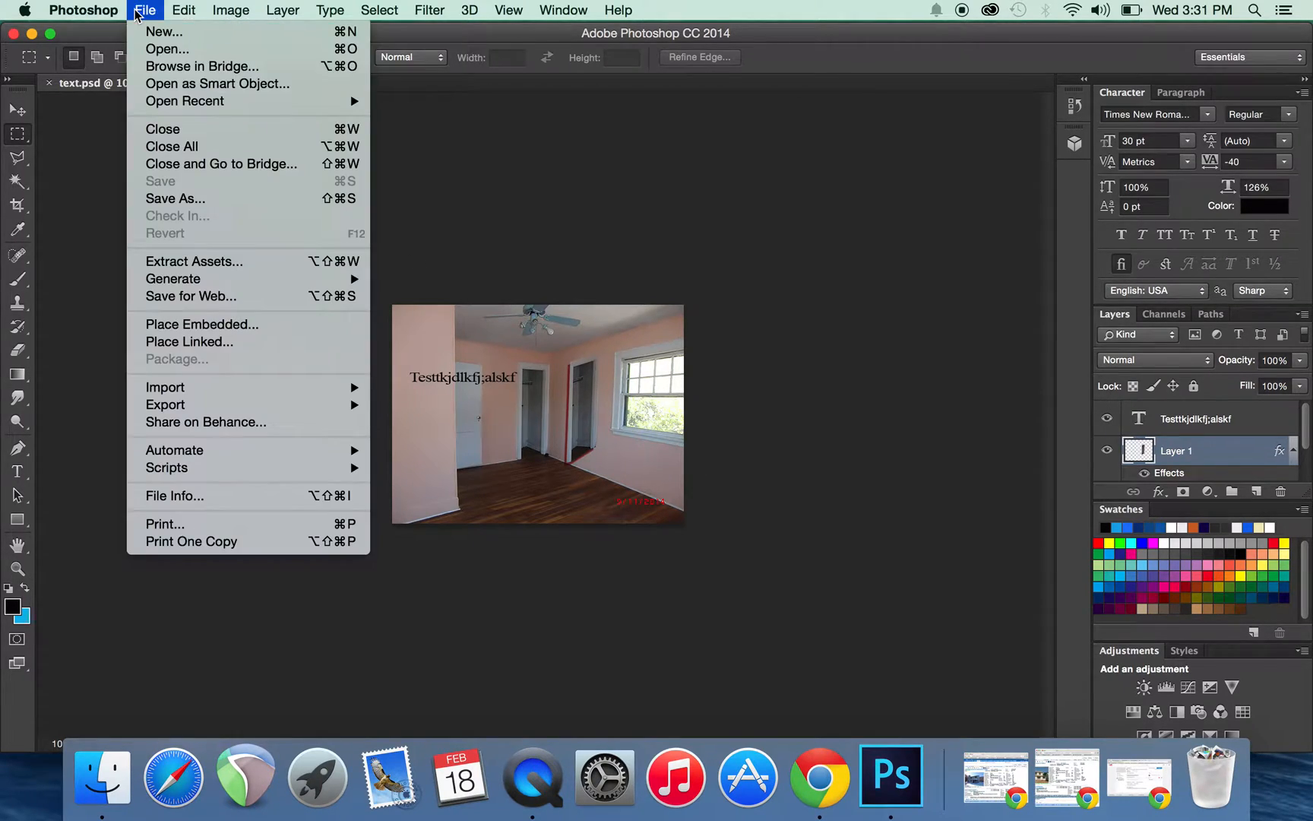
click(219, 205)
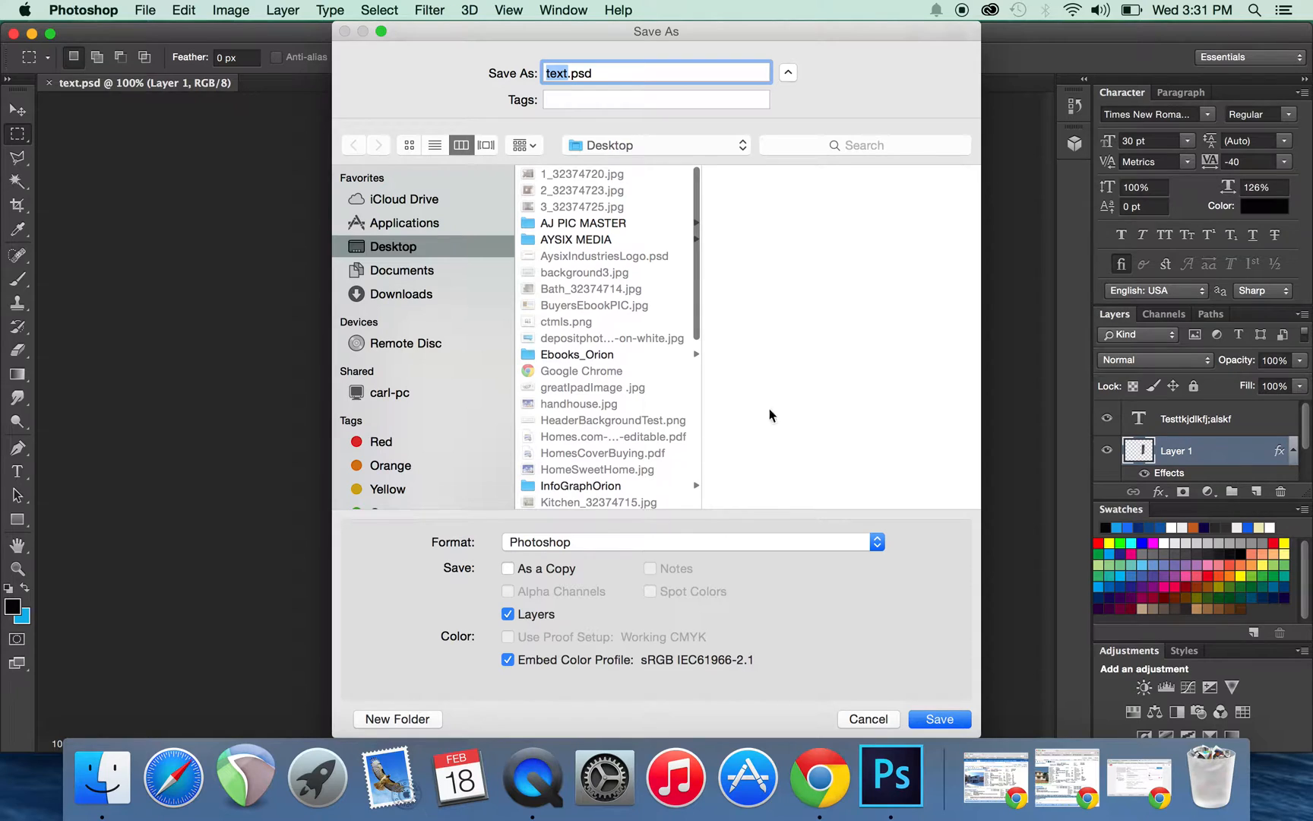
click(876, 542)
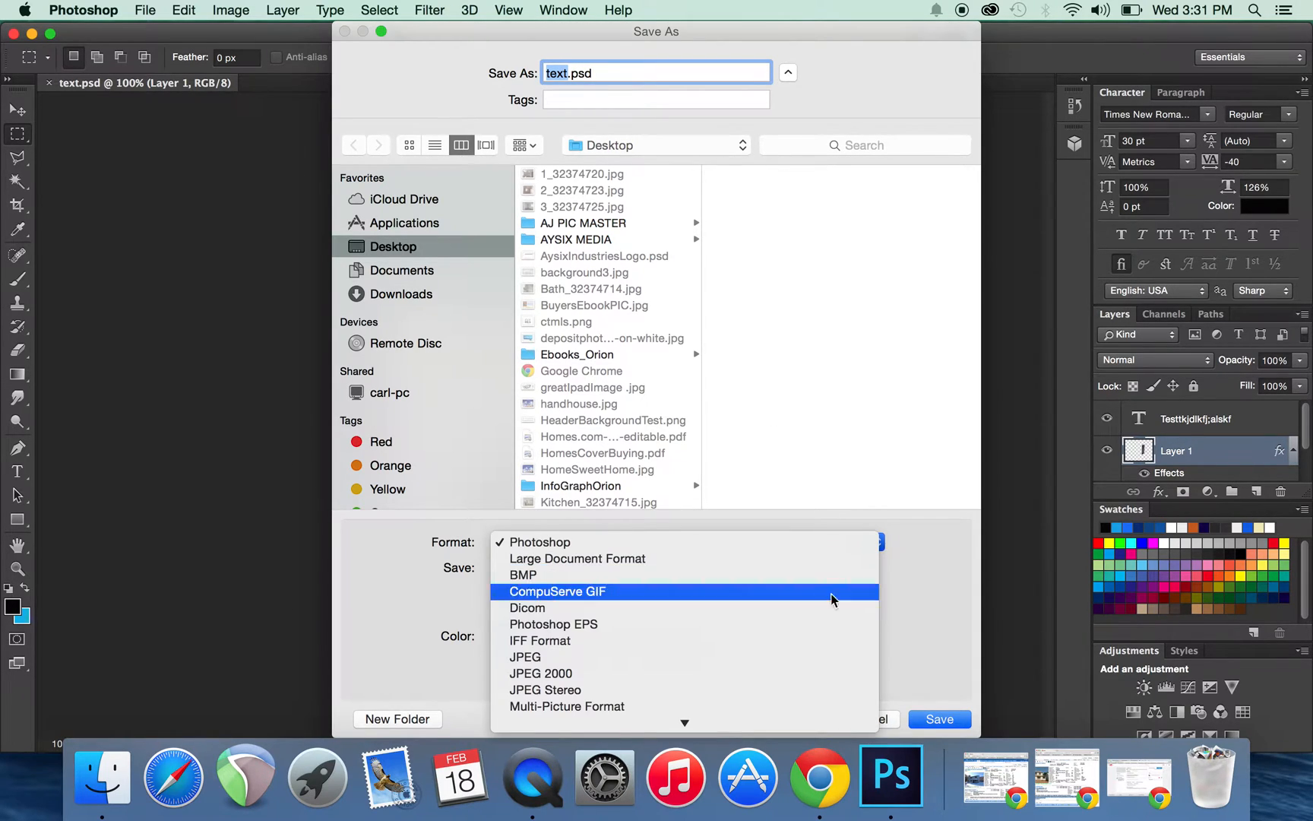
click(827, 657)
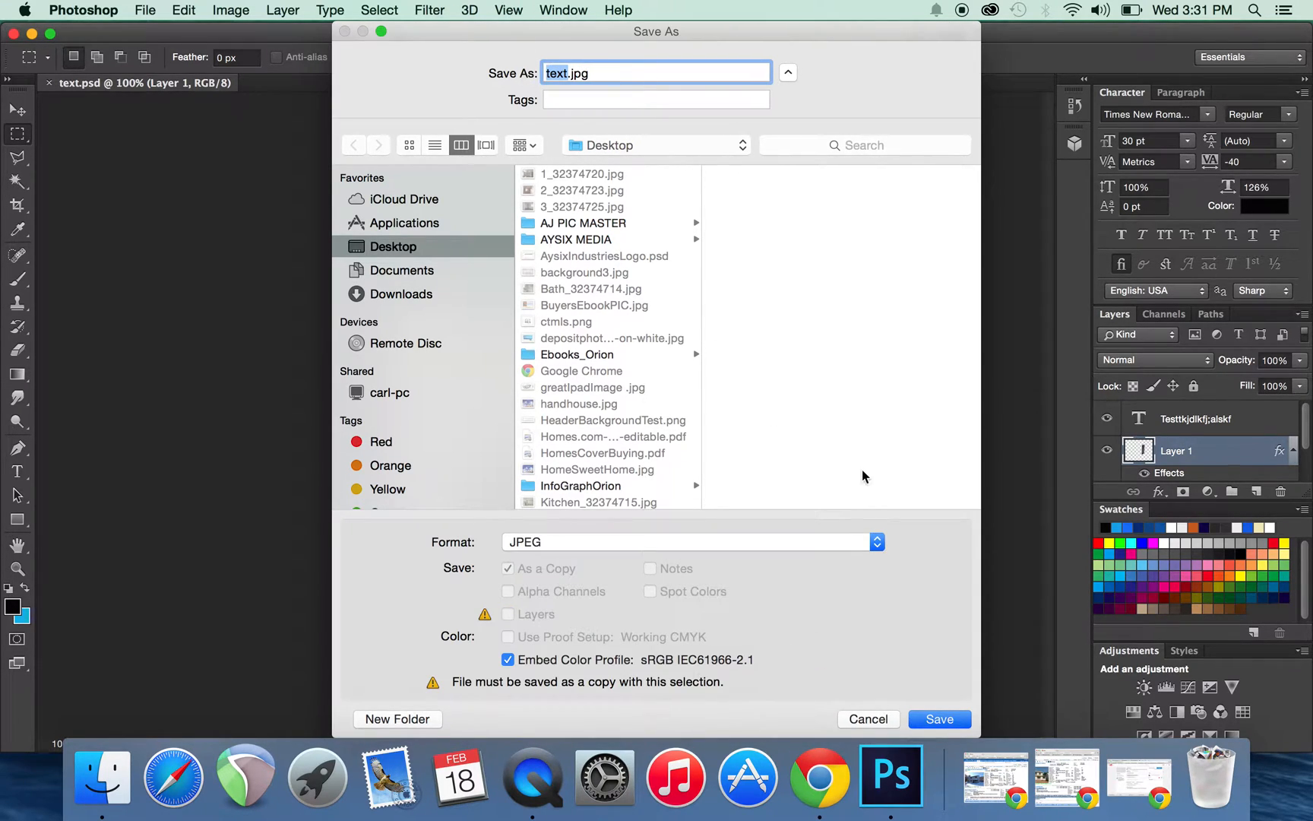
click(950, 721)
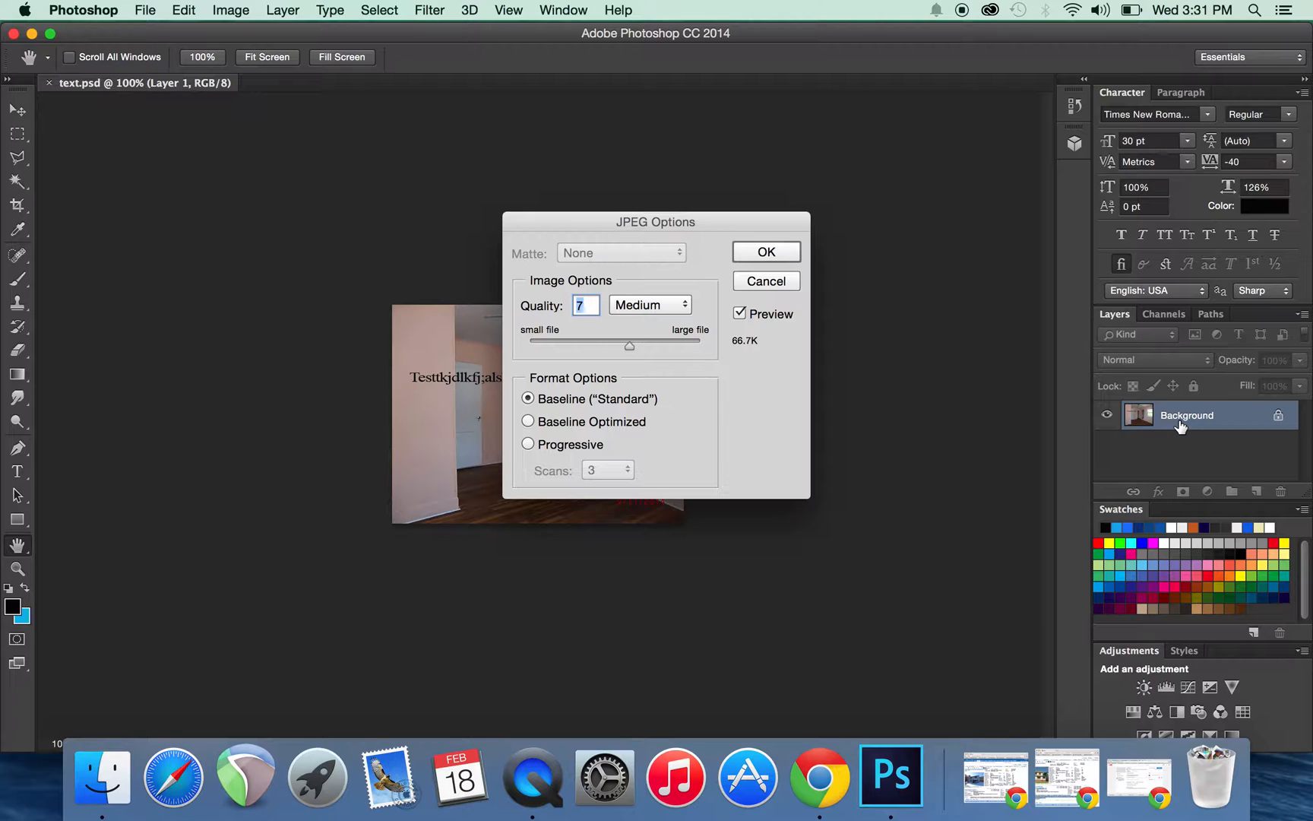
click(745, 257)
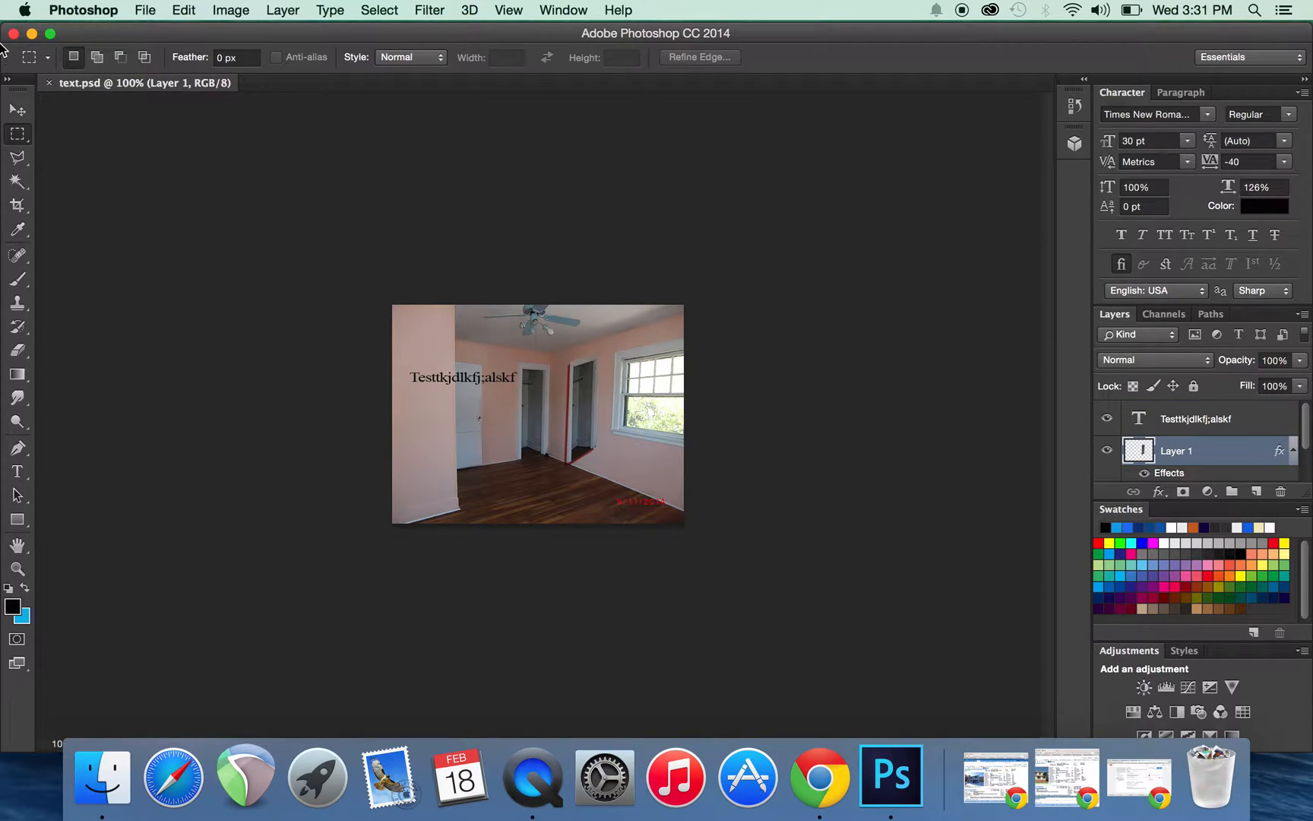
click(144, 10)
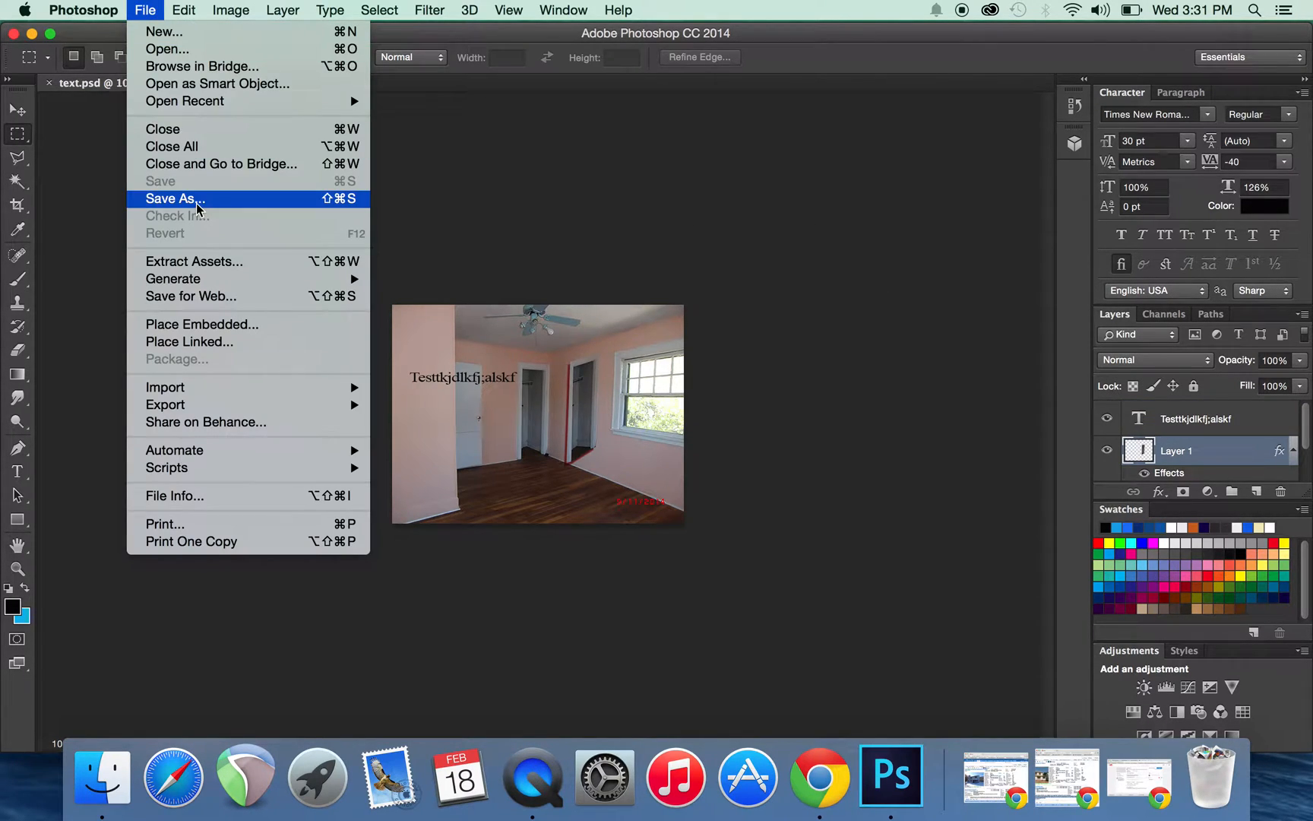
click(109, 259)
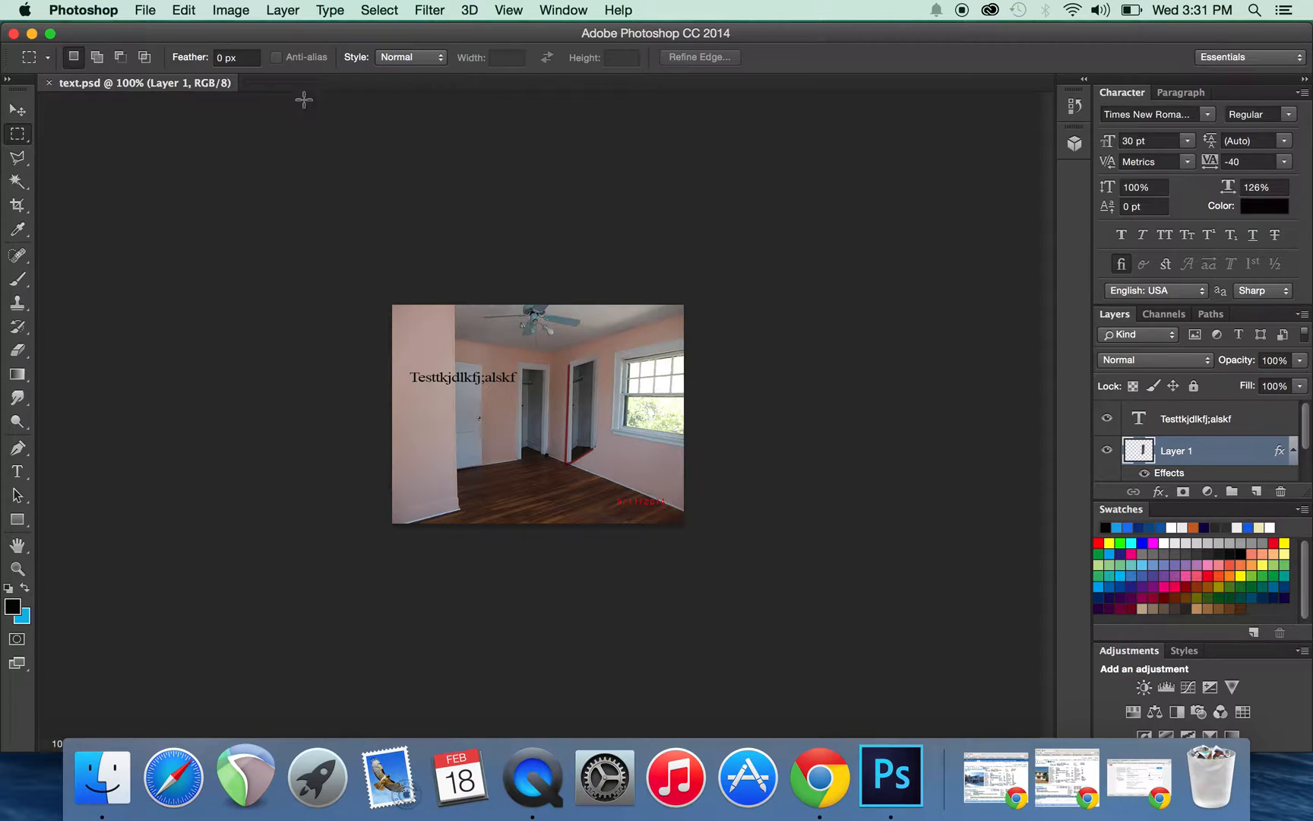
click(143, 11)
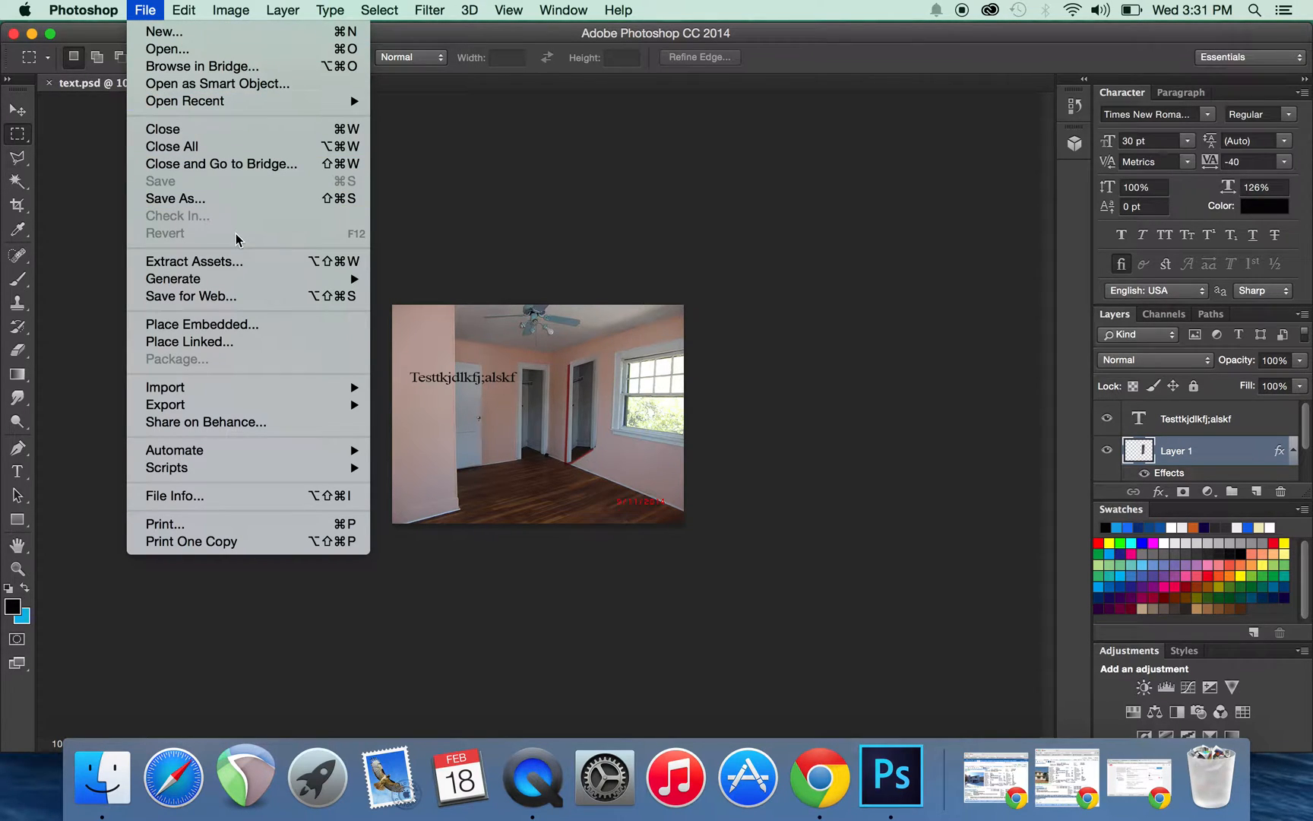
mouse_move(181, 11)
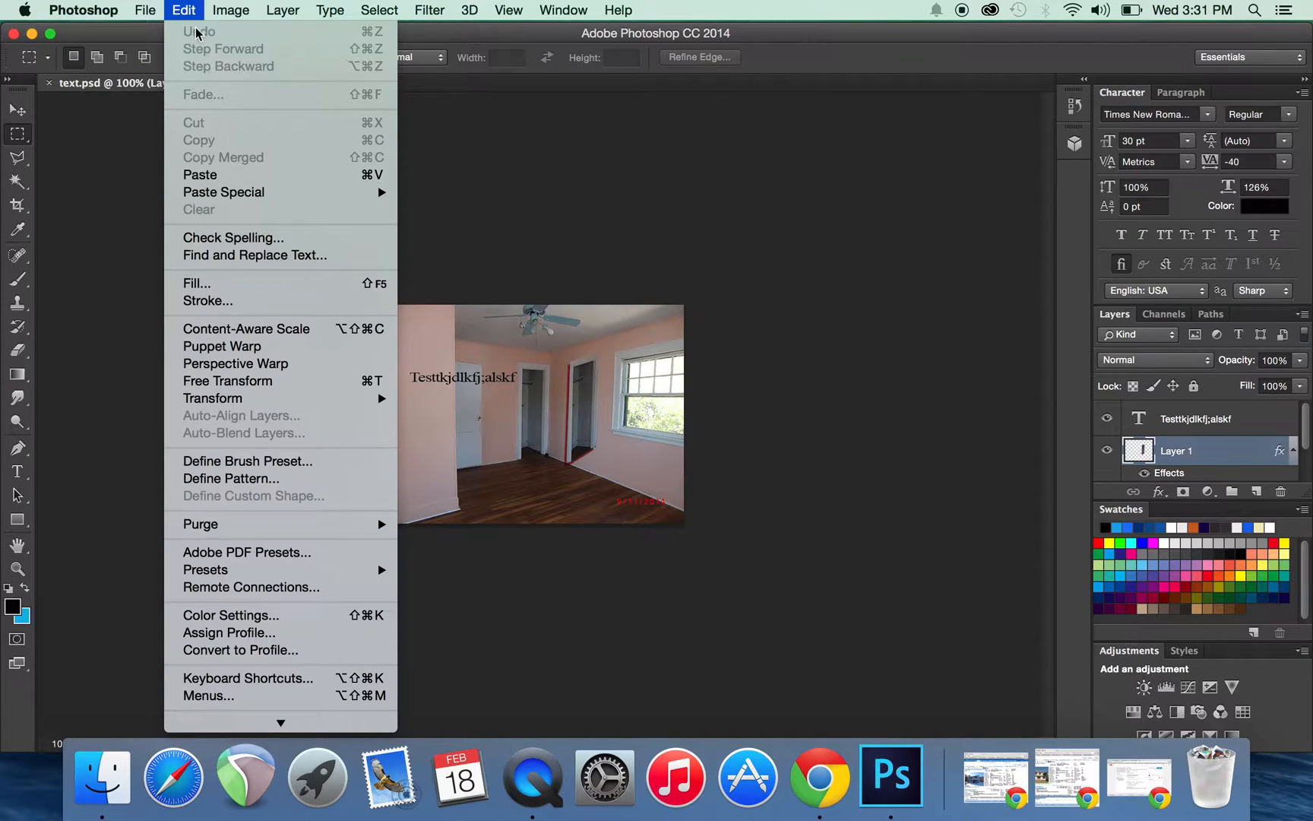
click(605, 243)
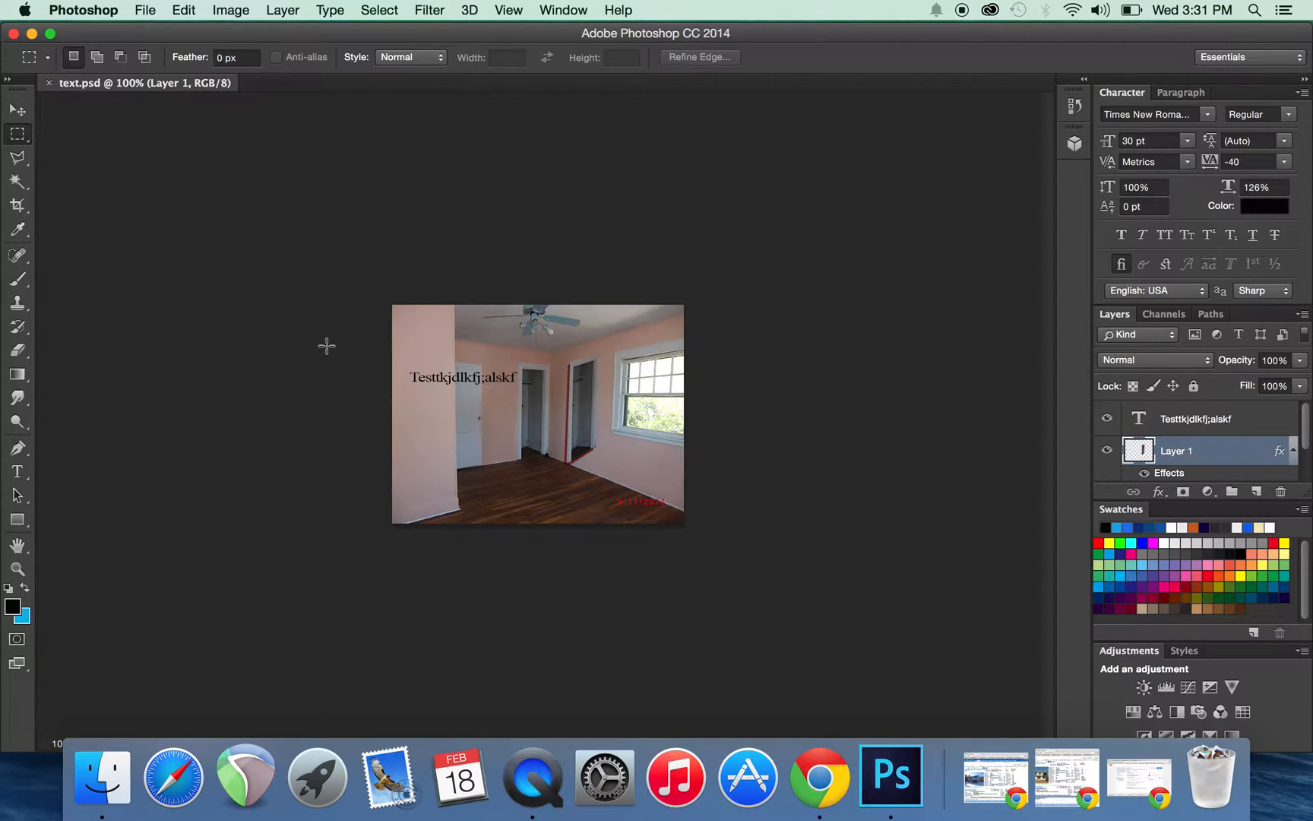
- Outline a four-sided area across the photo's upper-right corner with the Polygonal Lasso, and clear the selection
click(17, 158)
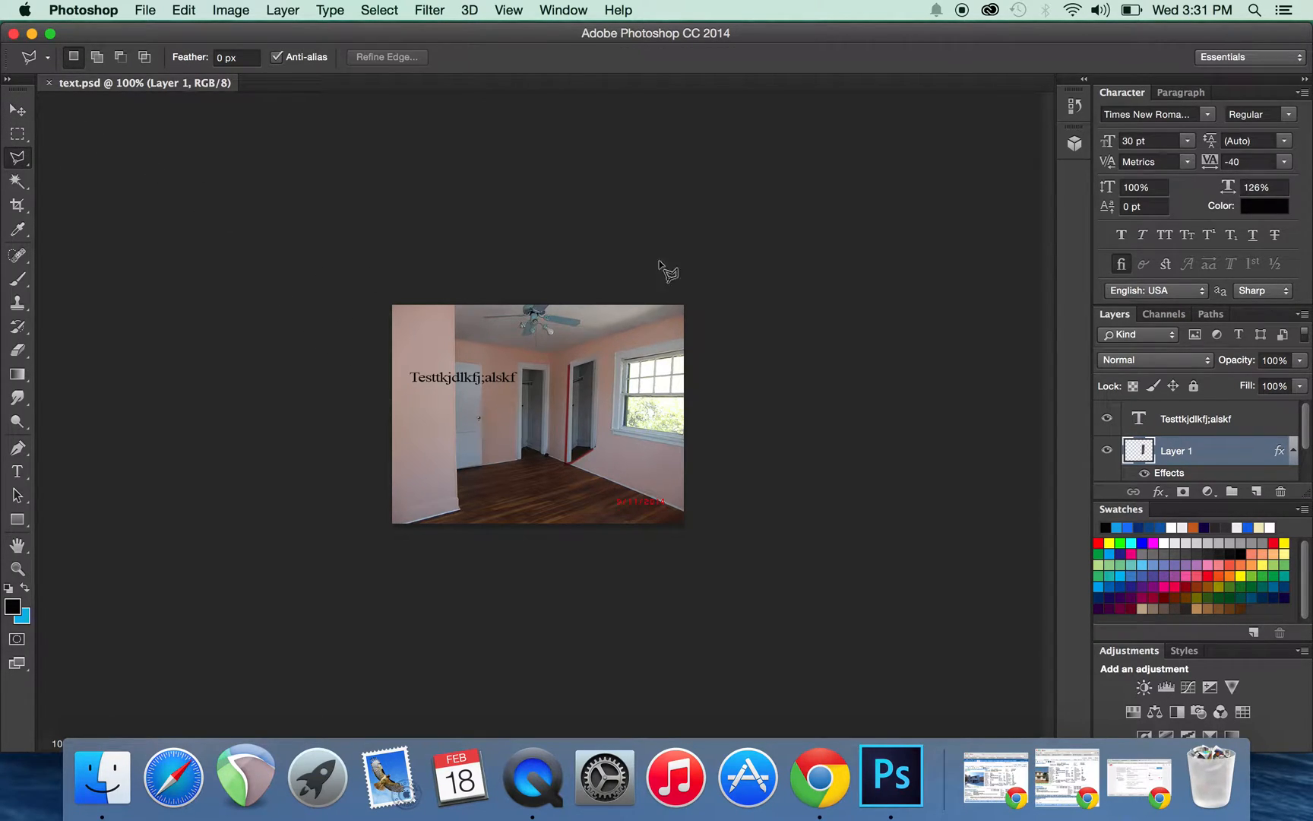
click(778, 442)
click(603, 273)
click(700, 250)
double_click(752, 327)
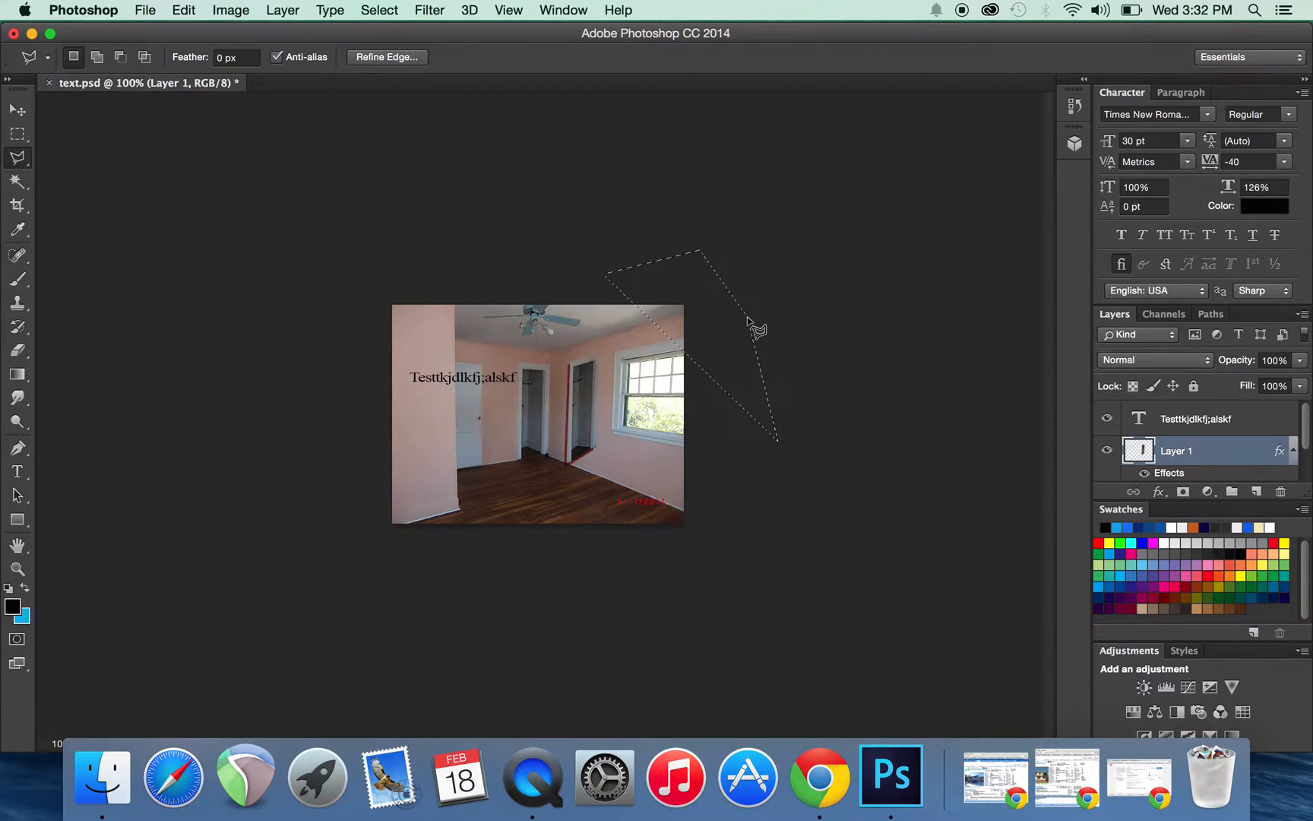
click(316, 255)
double_click(143, 192)
click(792, 288)
- Create a new document from the Clipboard preset, 303 × 886 pixels at 300 pixels/inch, RGB Color, with transparent background
click(143, 10)
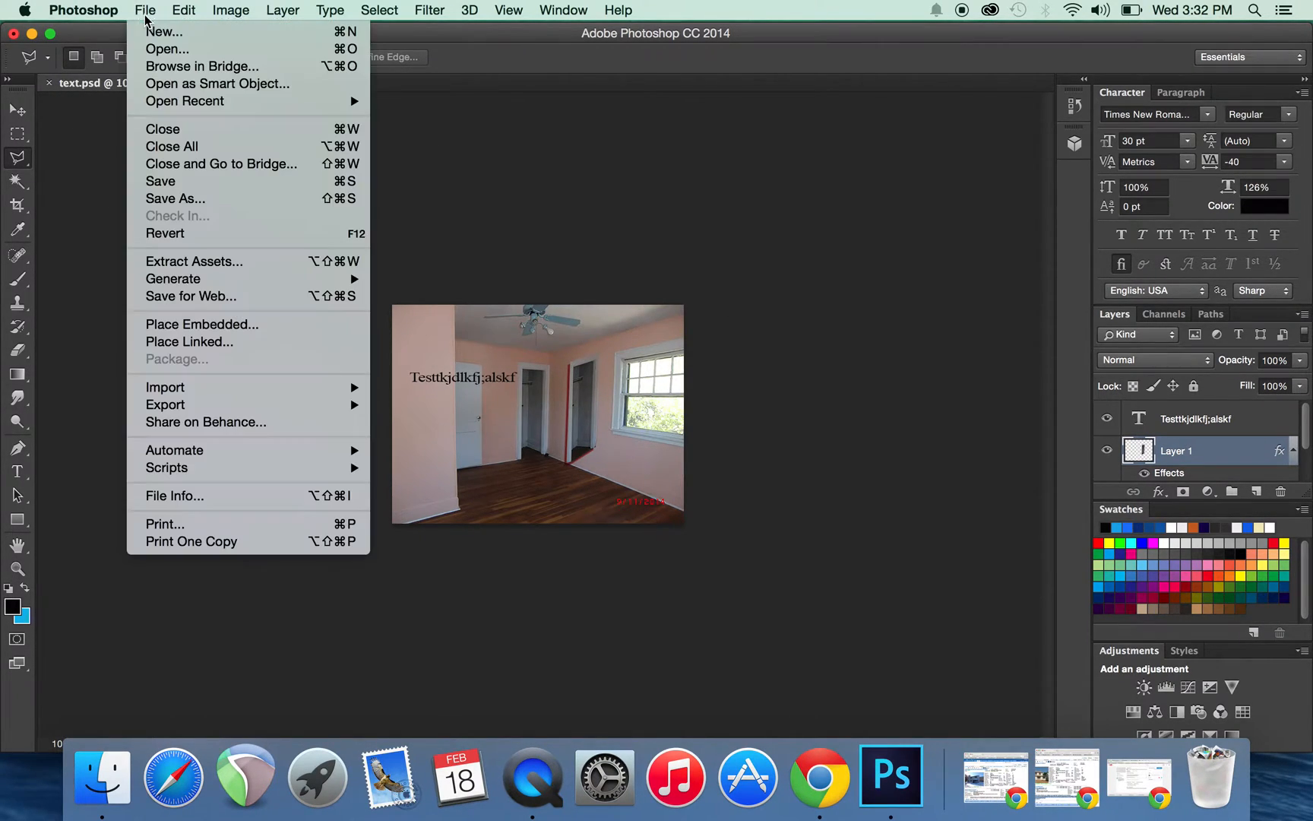
click(174, 42)
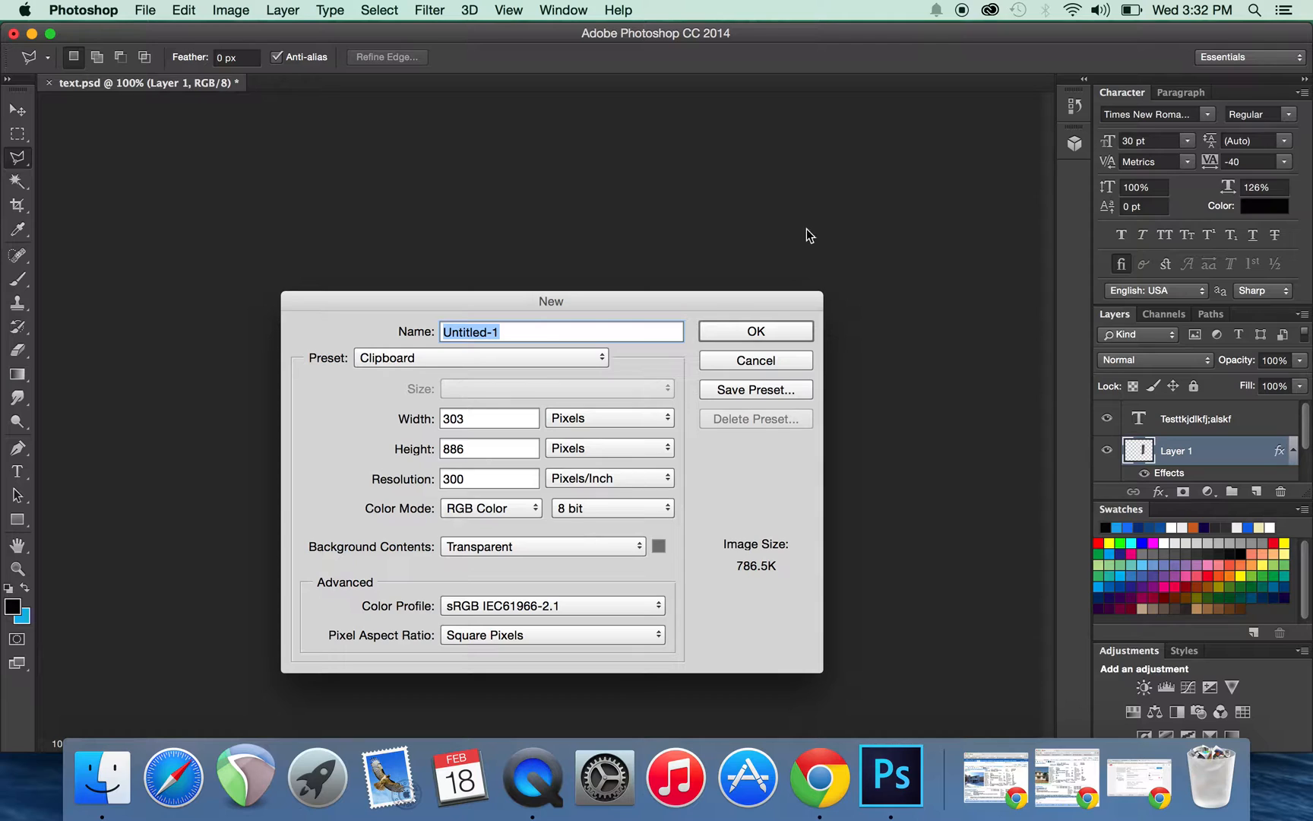
click(776, 330)
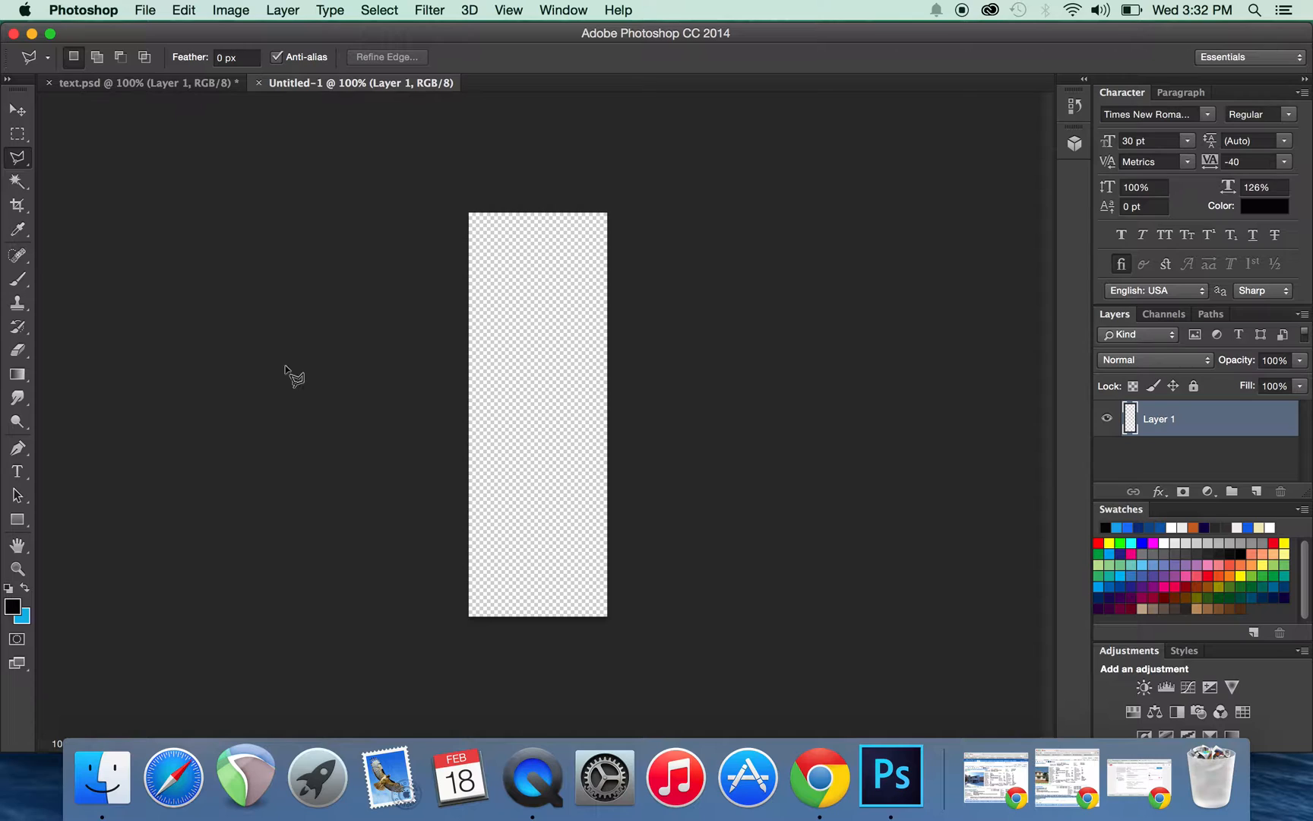
- Open the room photo 3_32374725.jpg from the Desktop
click(143, 11)
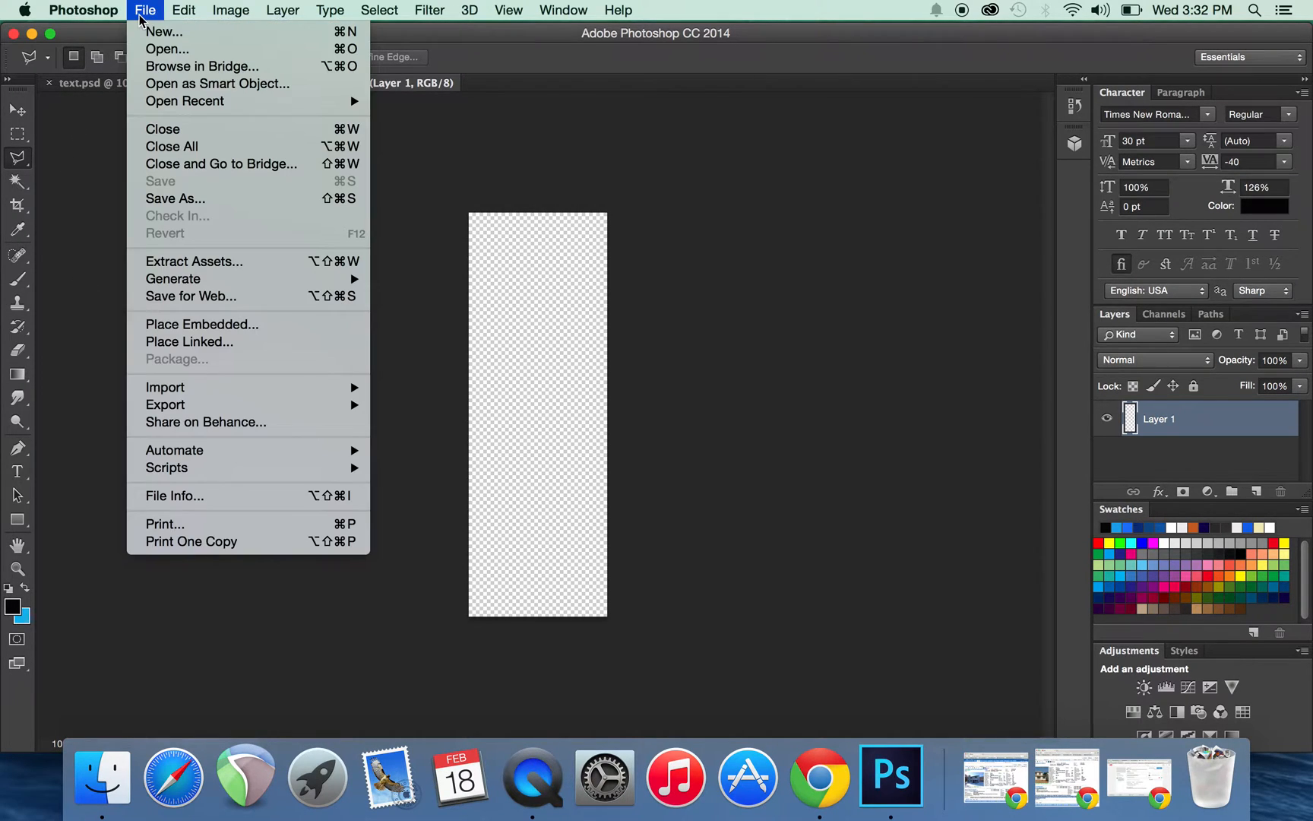
click(157, 52)
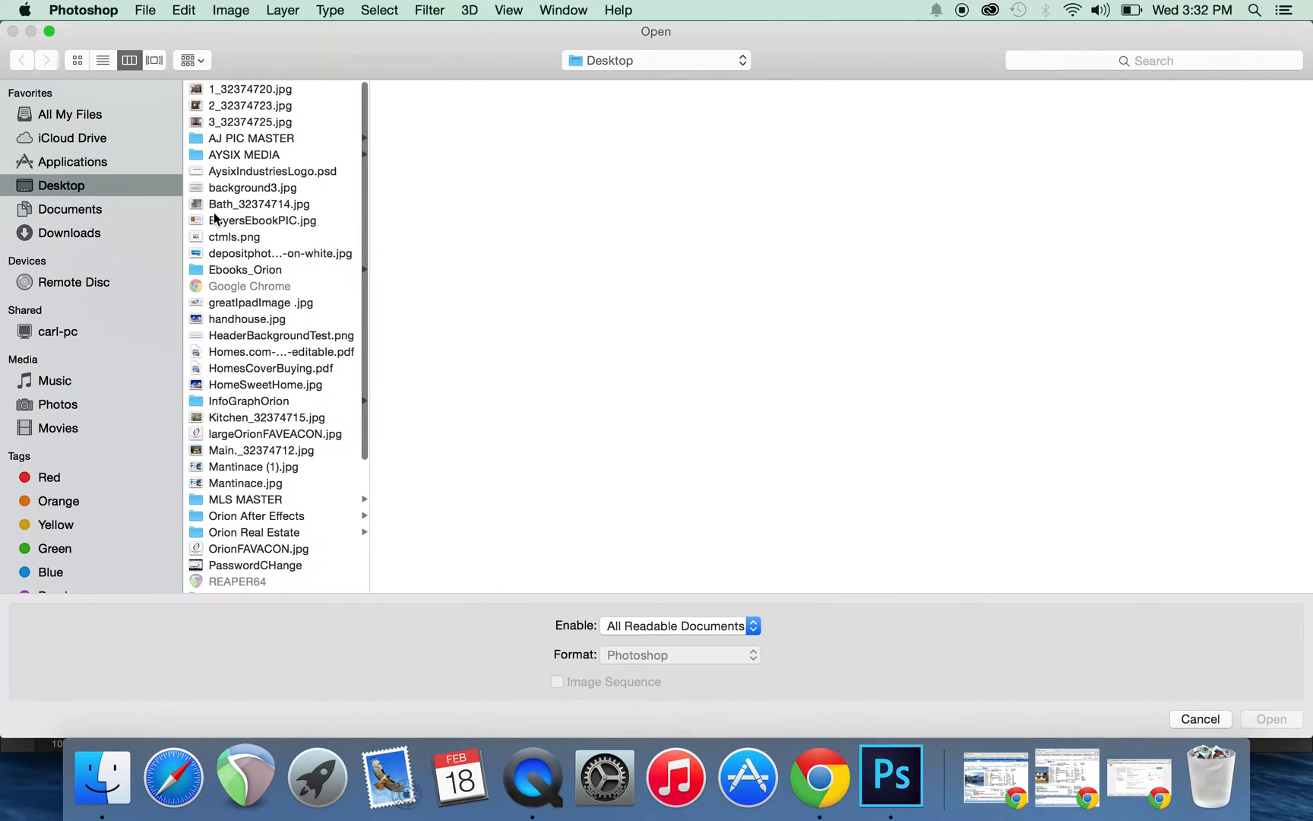
click(236, 122)
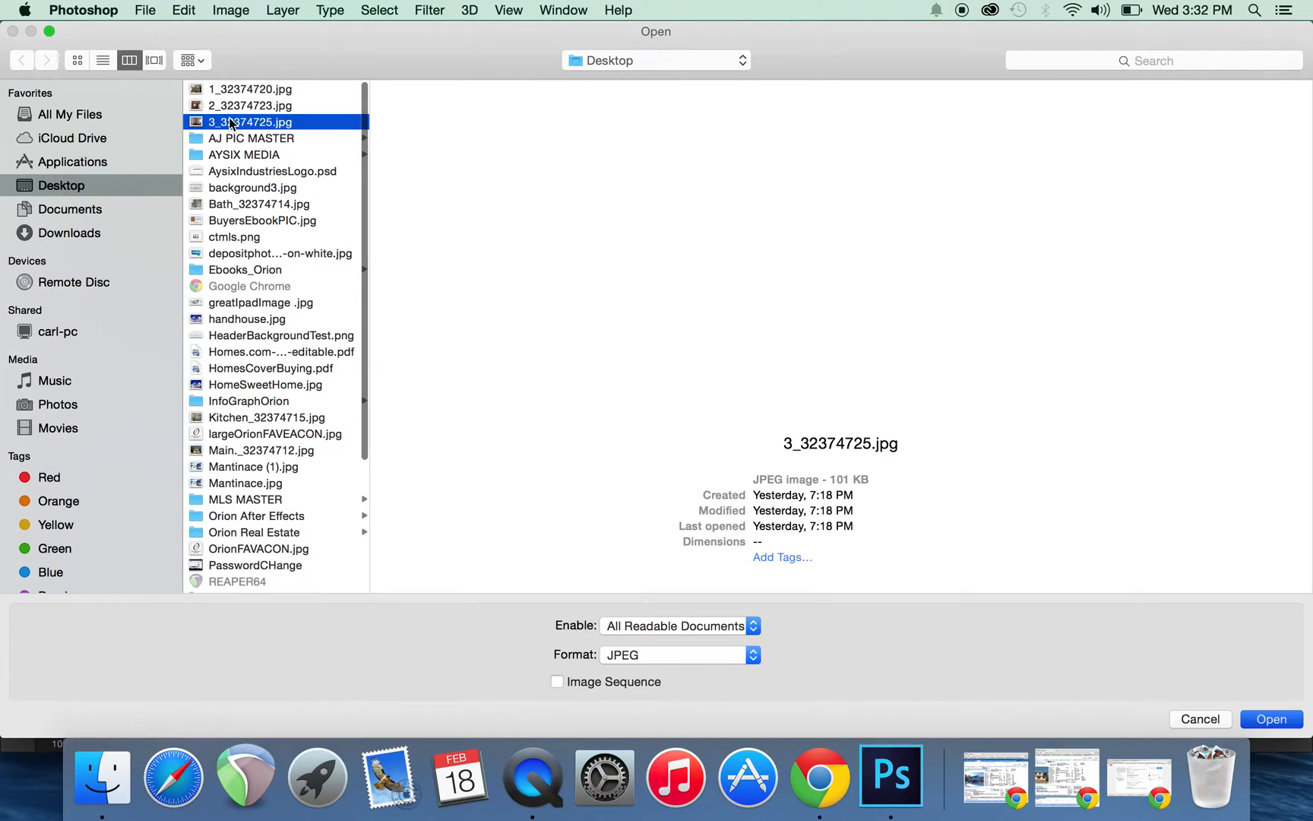
key(Return)
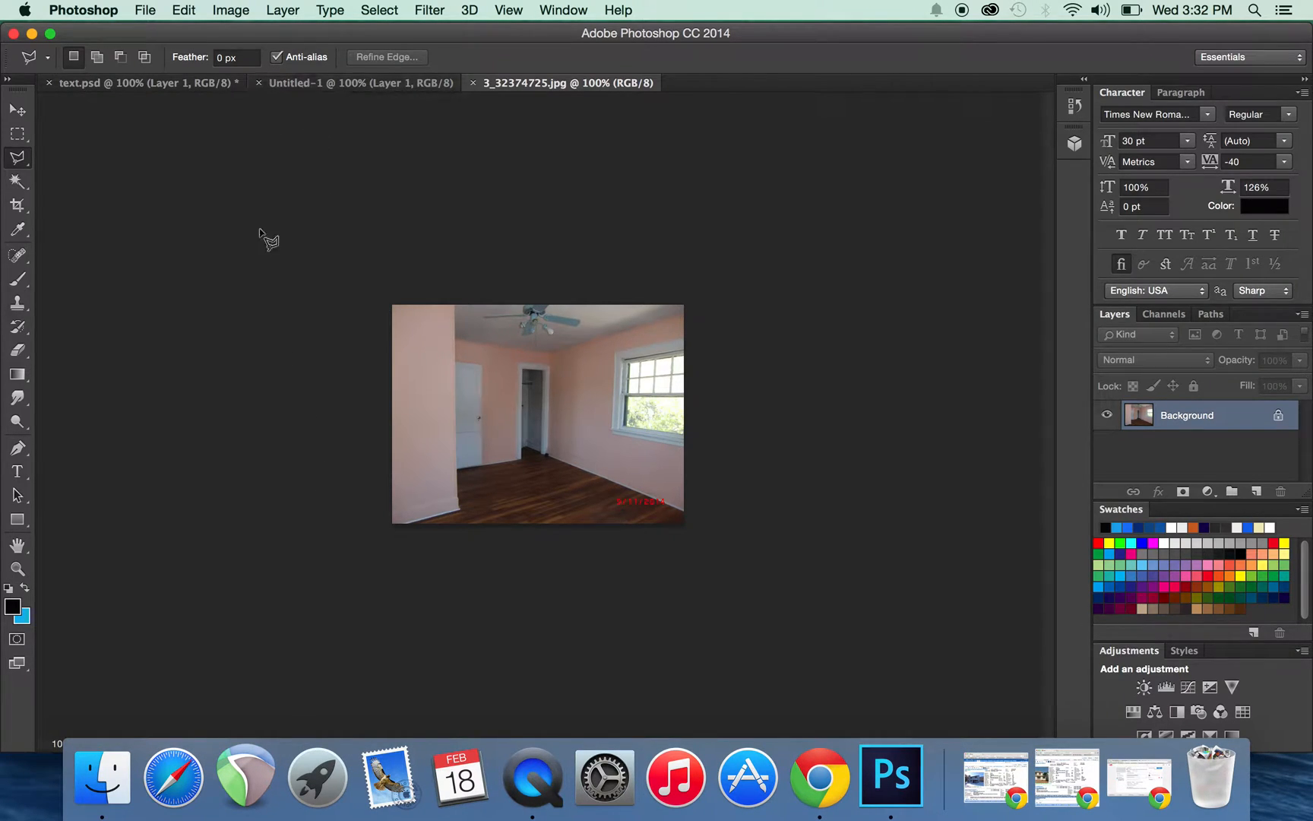
- Select the whole room photo in 3_32374725.jpg with the Rectangular Marquee and copy it
click(17, 135)
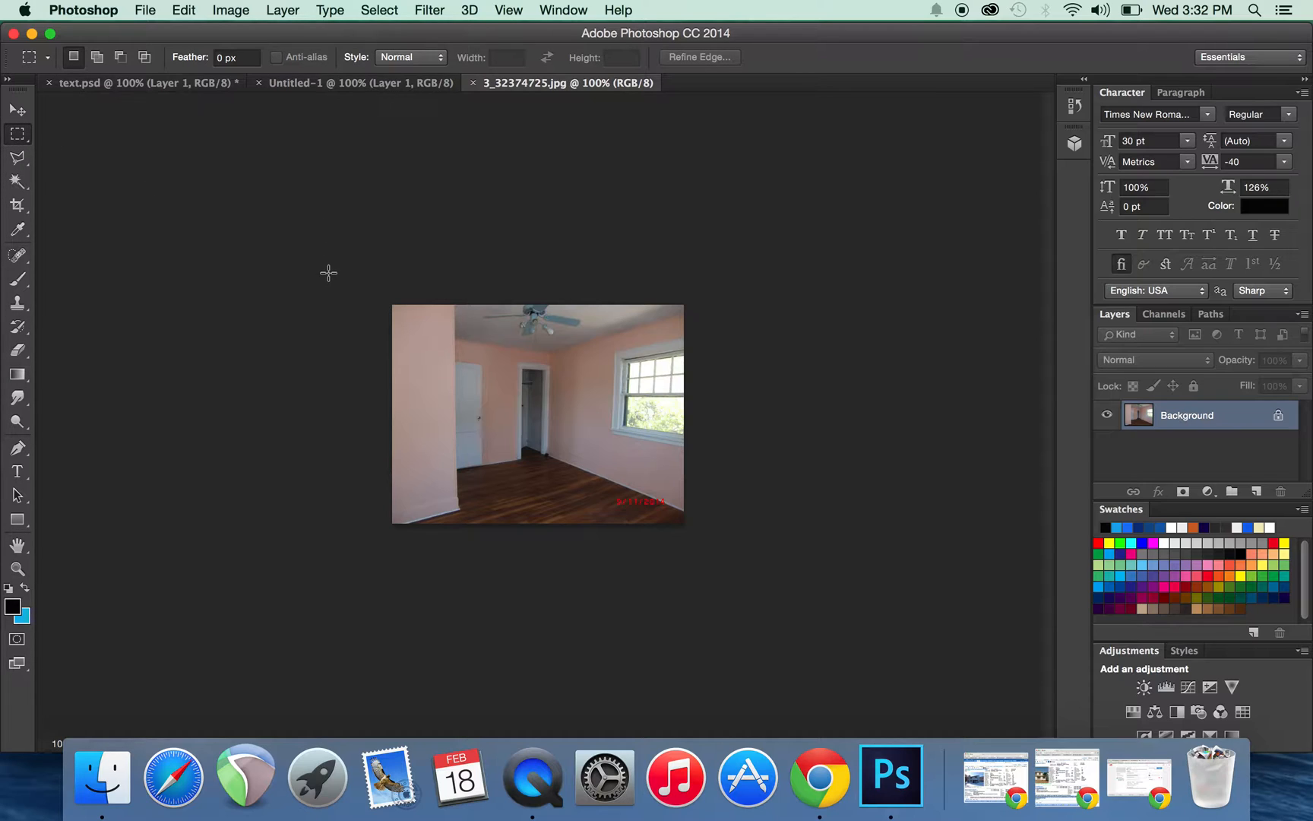
click(162, 85)
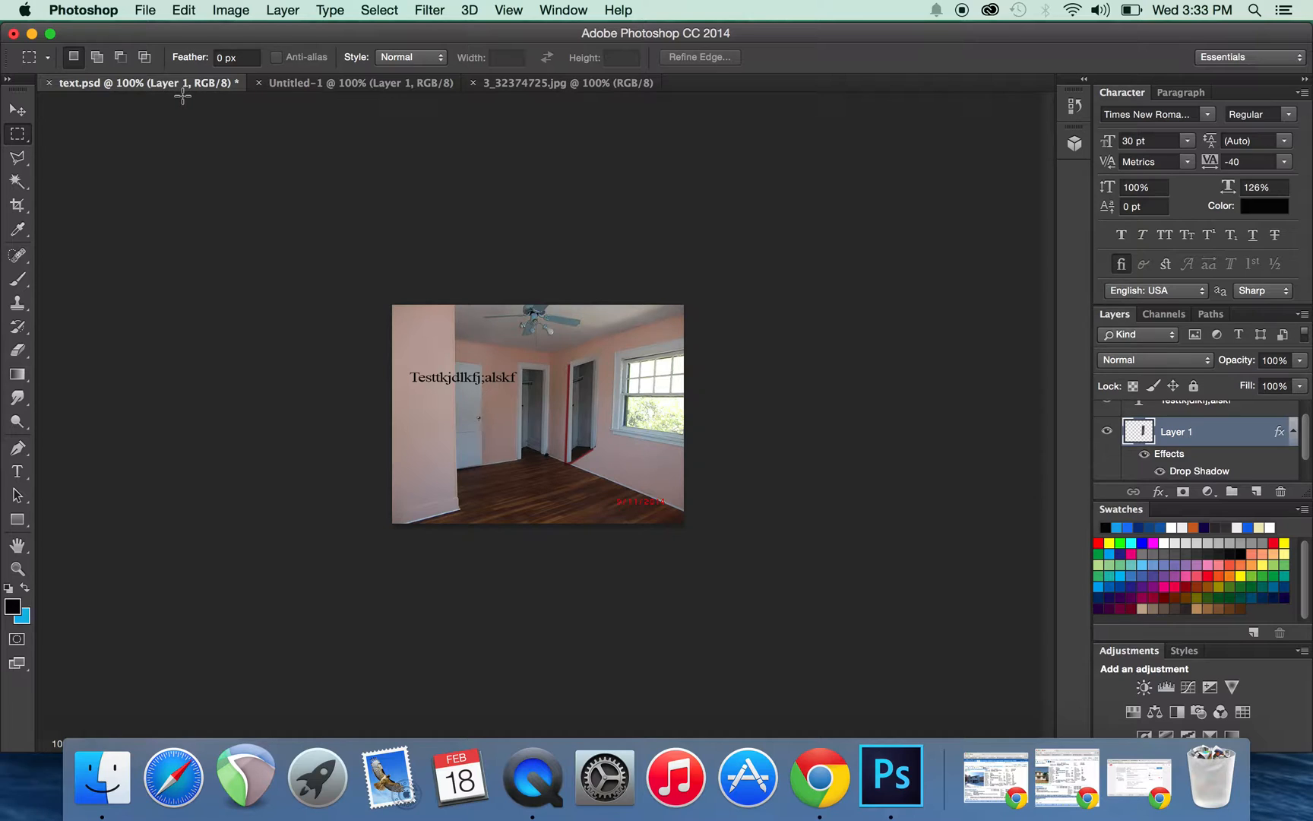
click(311, 84)
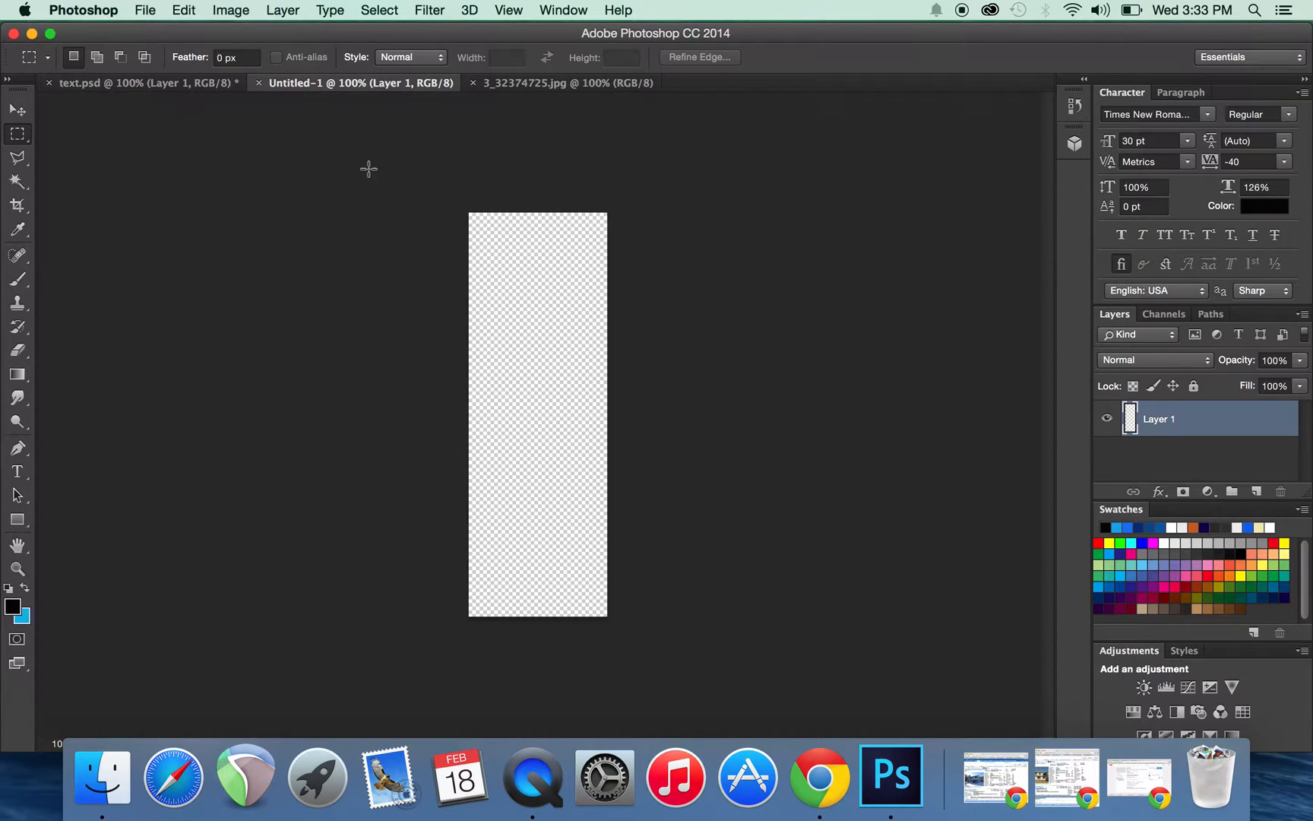
click(570, 87)
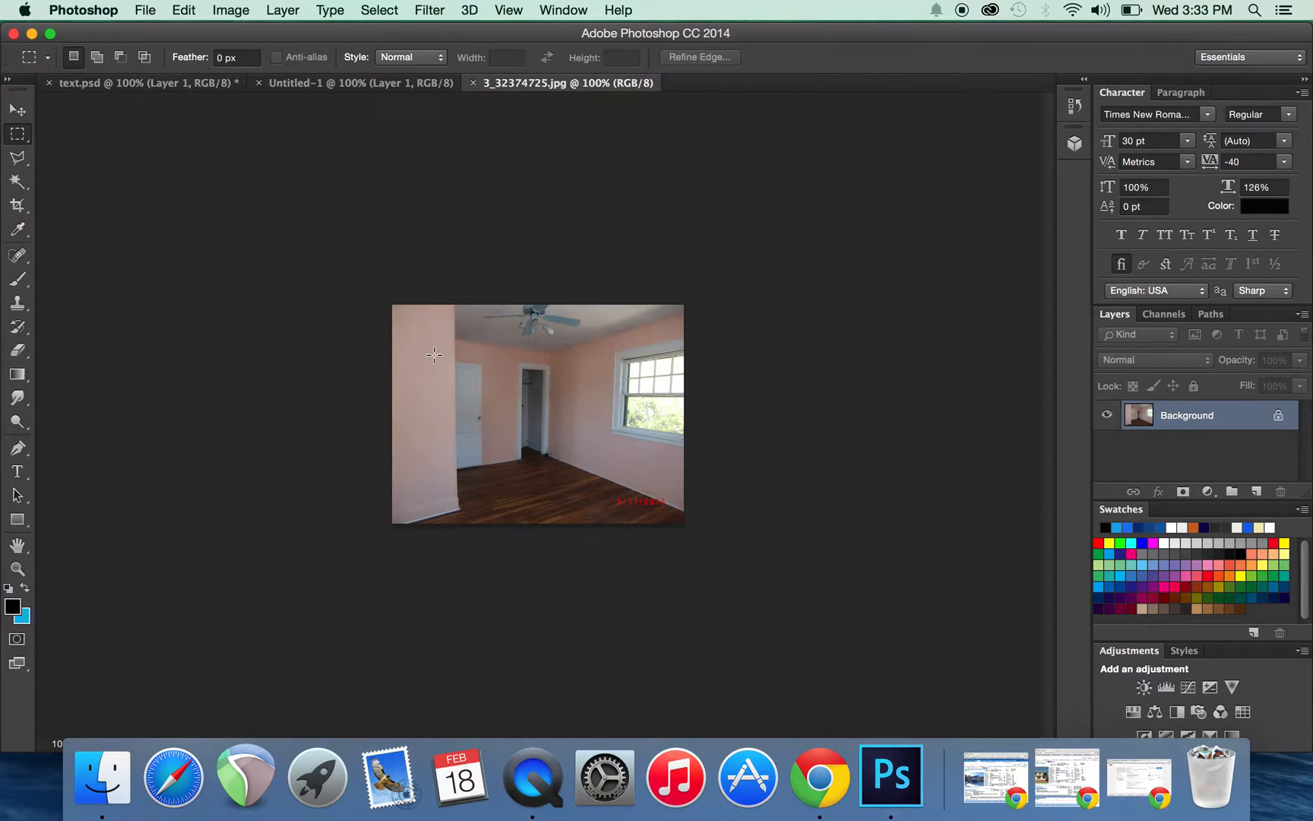
drag(401, 296, 700, 543)
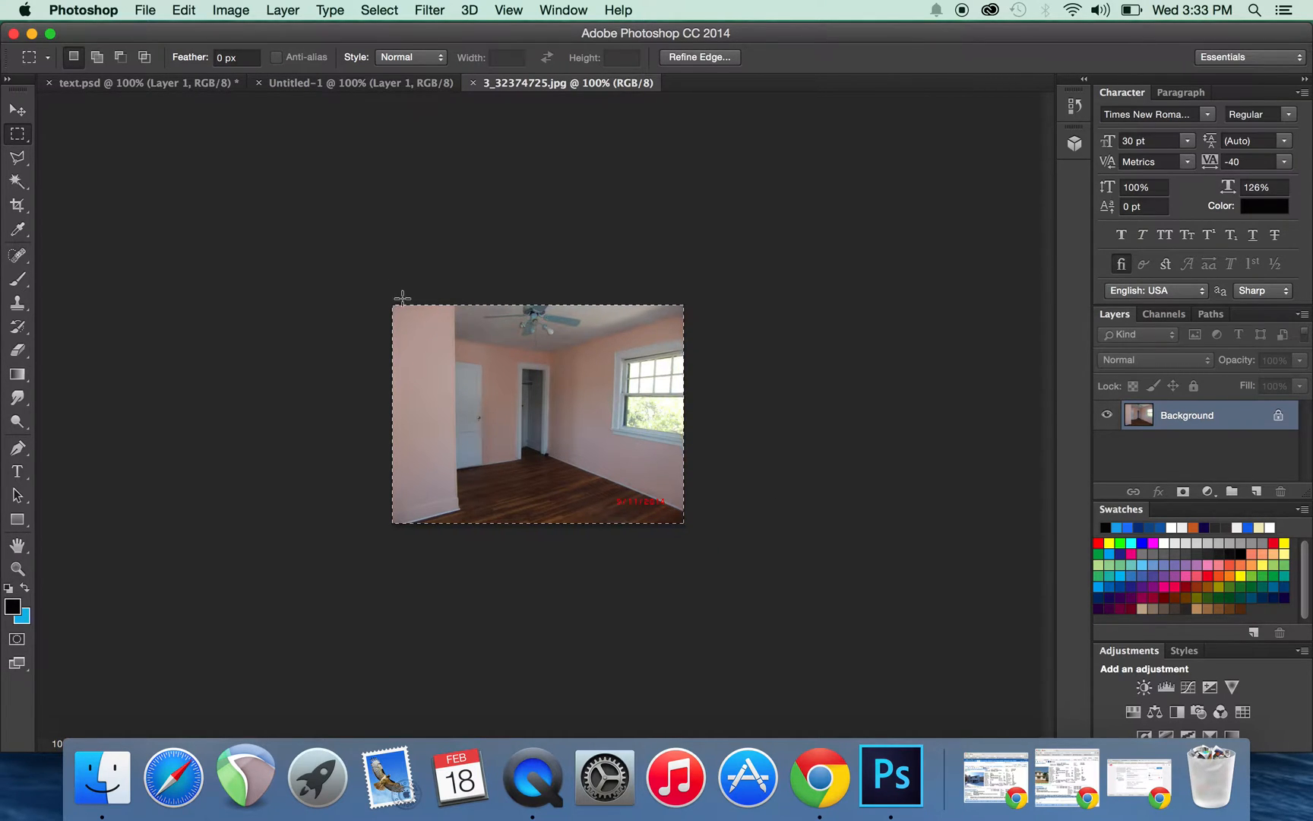
click(321, 235)
drag(359, 272, 699, 532)
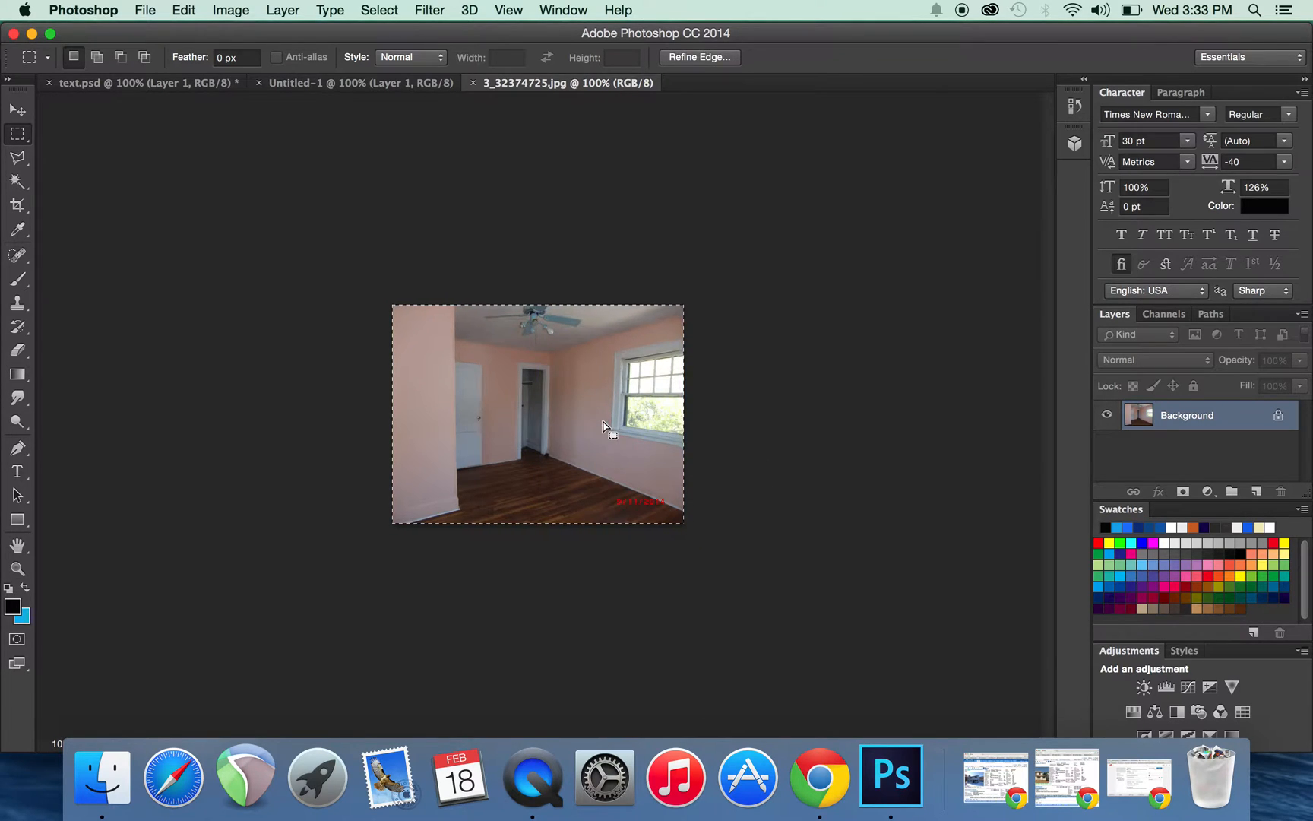
click(150, 10)
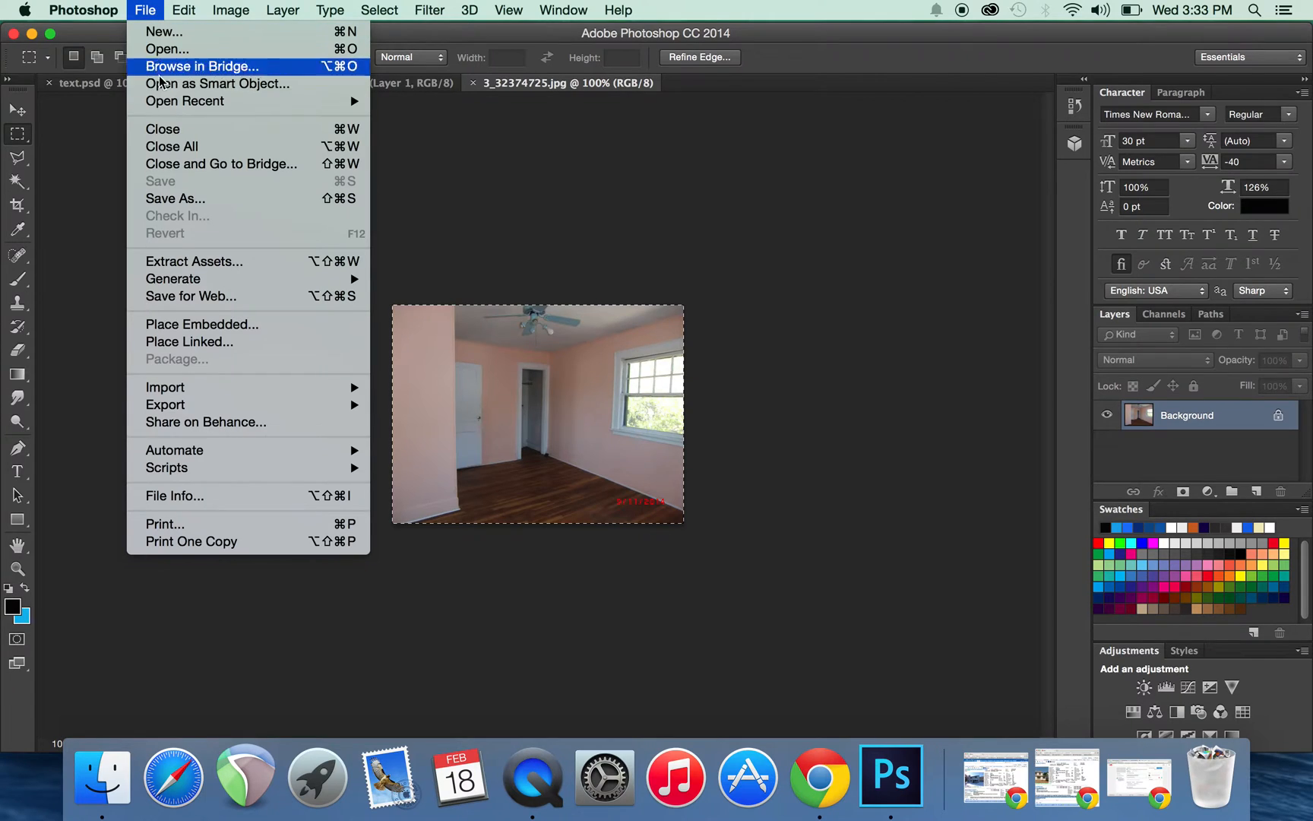
mouse_move(177, 10)
click(197, 139)
- Paste the copied room photo into the blank Untitled-1 document
click(351, 83)
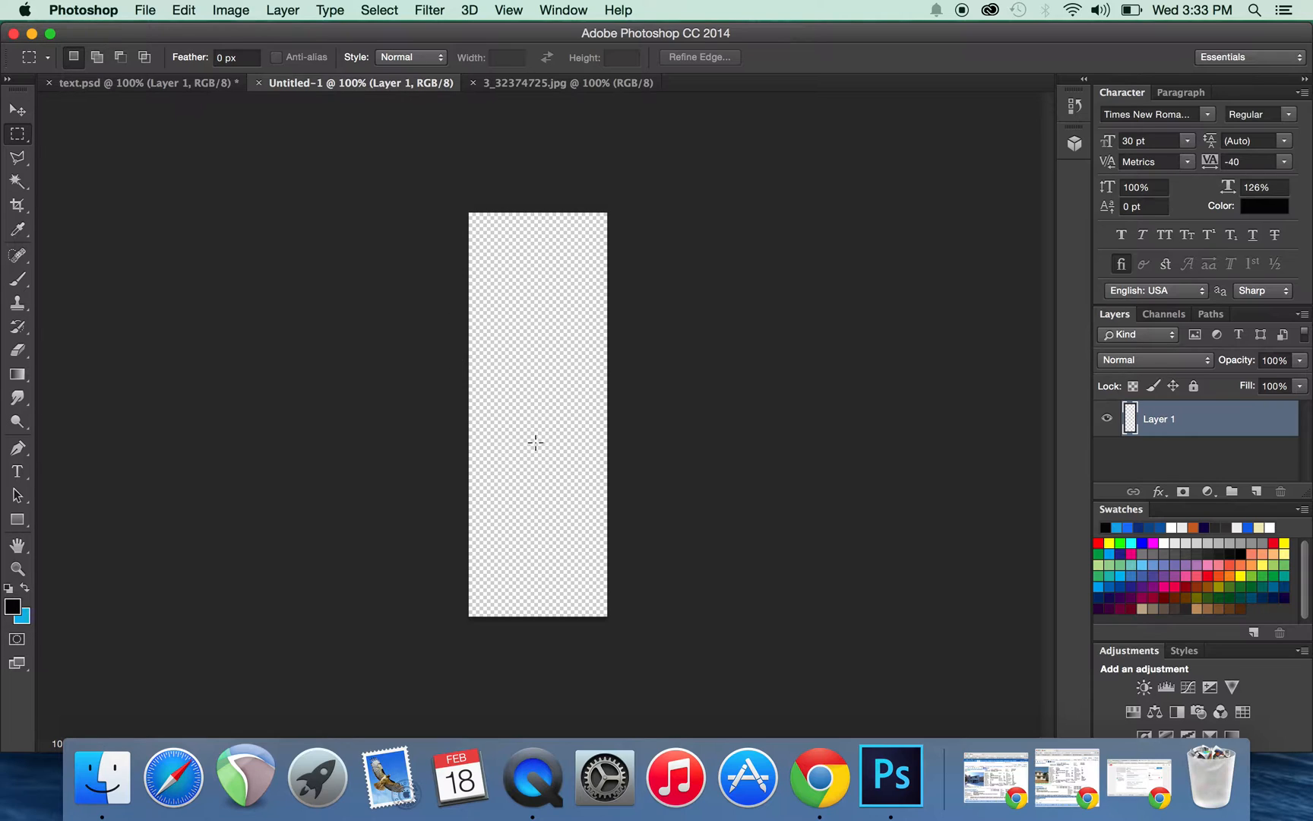
click(183, 10)
click(220, 167)
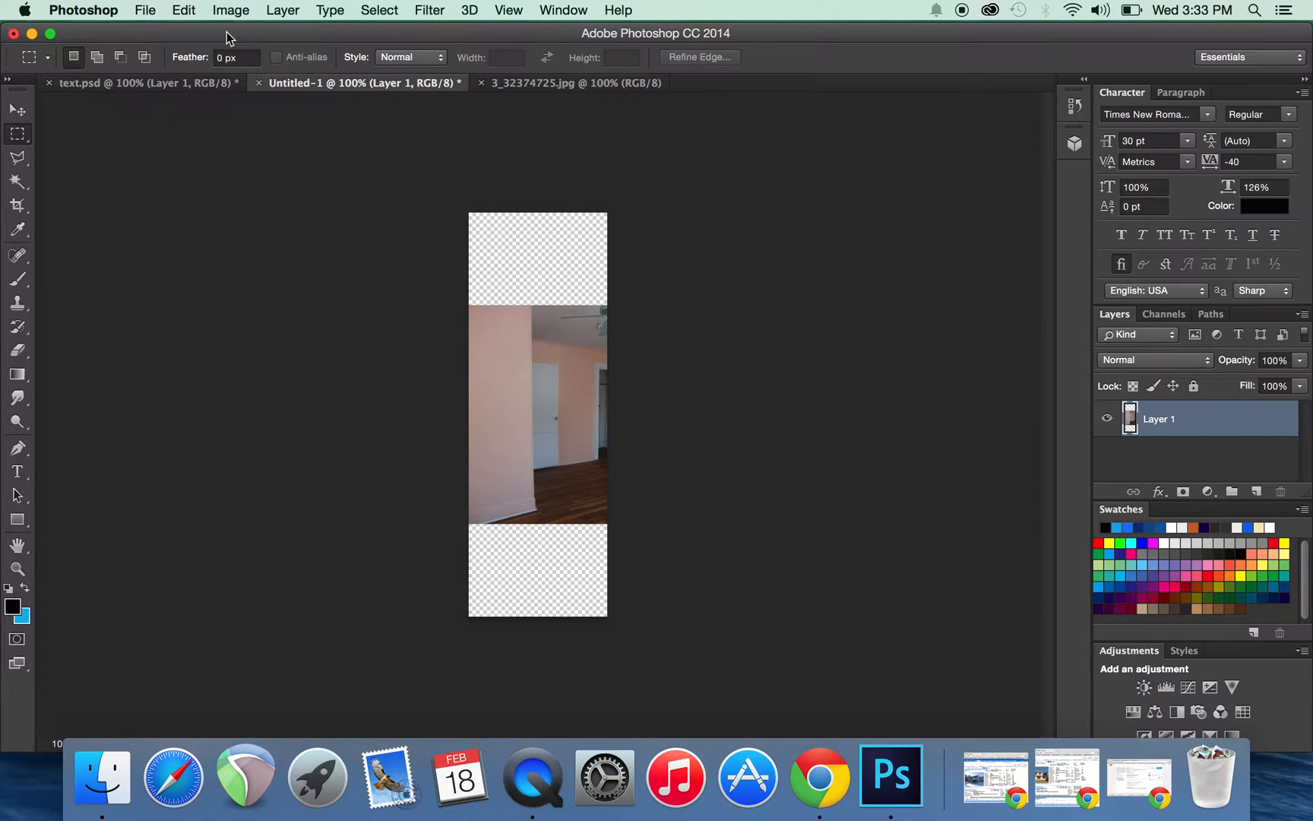
- Scale the pasted room photo with Free Transform to about 42% width and 92% height inside the canvas, and apply it
click(188, 13)
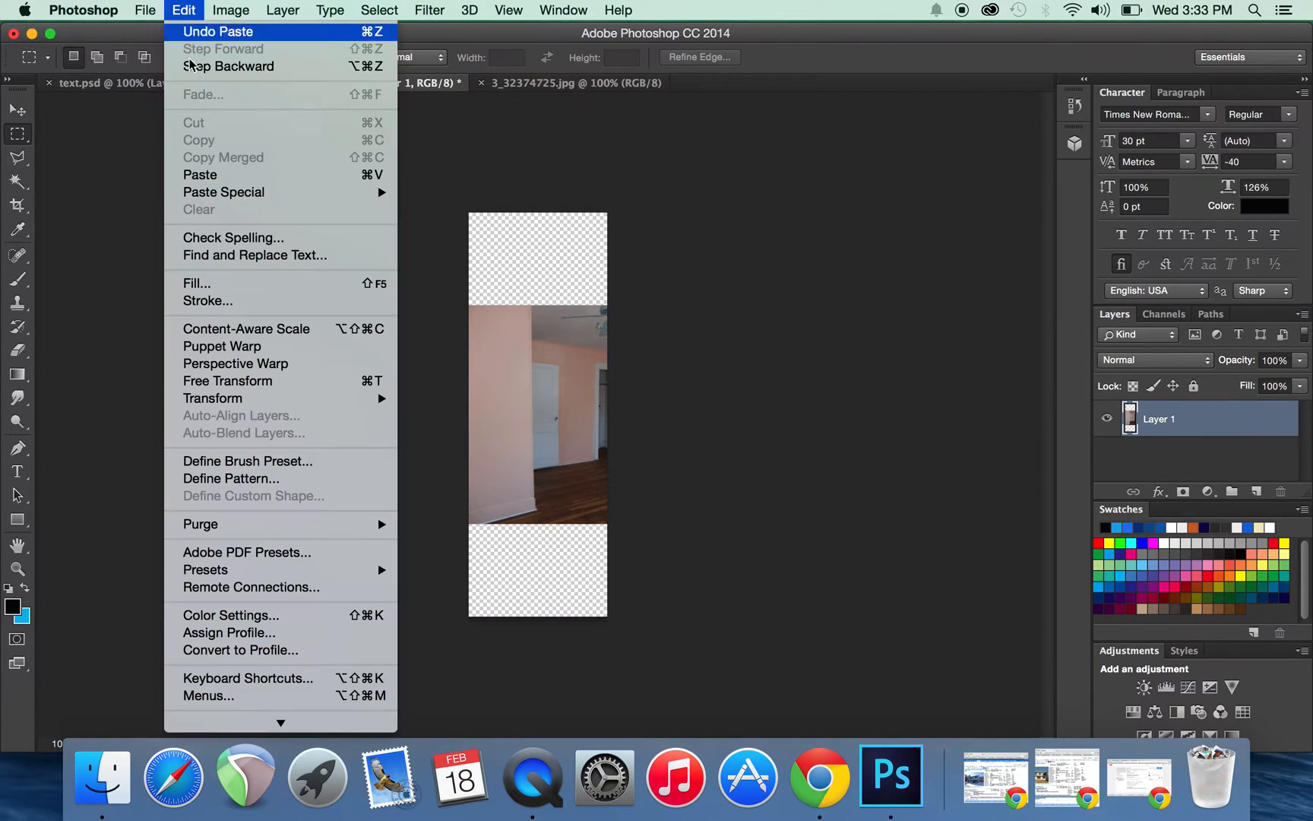
click(245, 383)
drag(760, 304, 591, 323)
drag(542, 366, 550, 357)
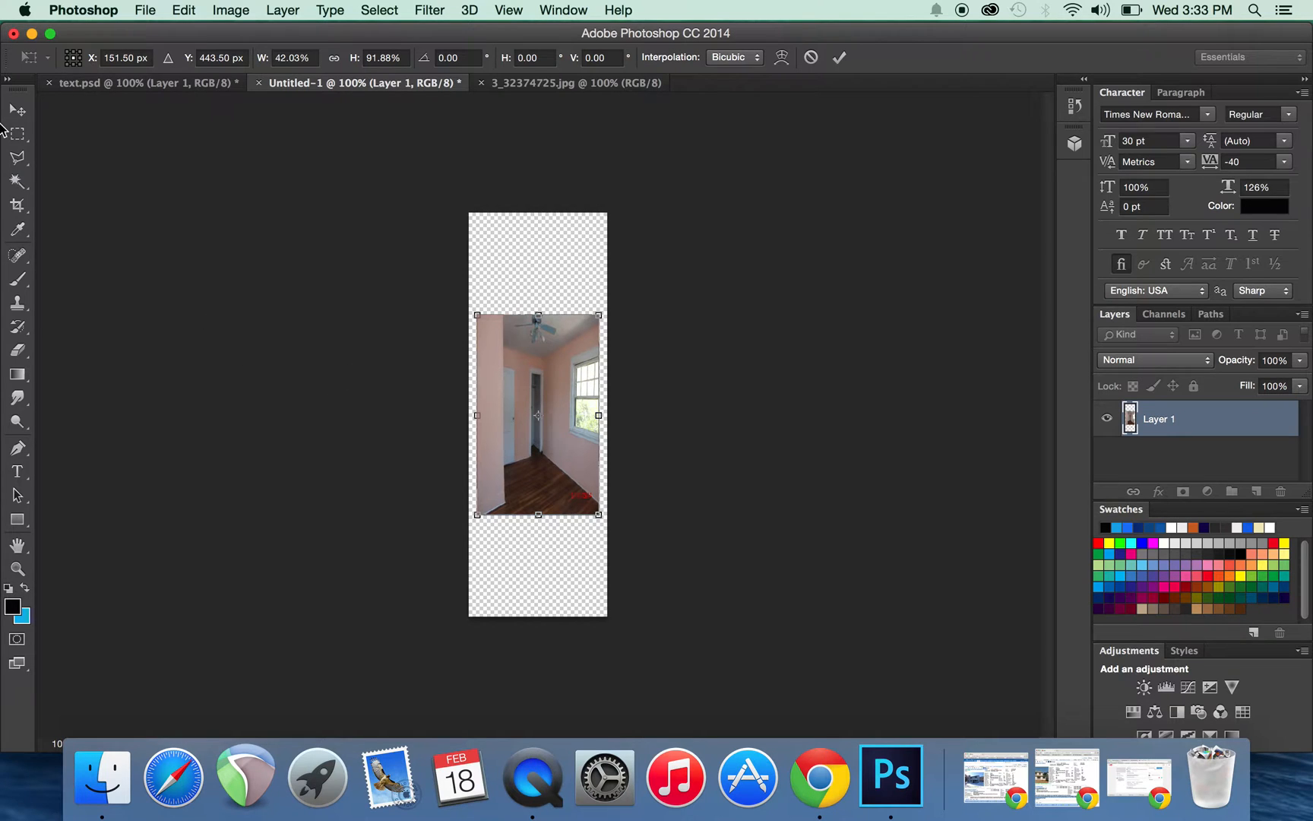
click(17, 157)
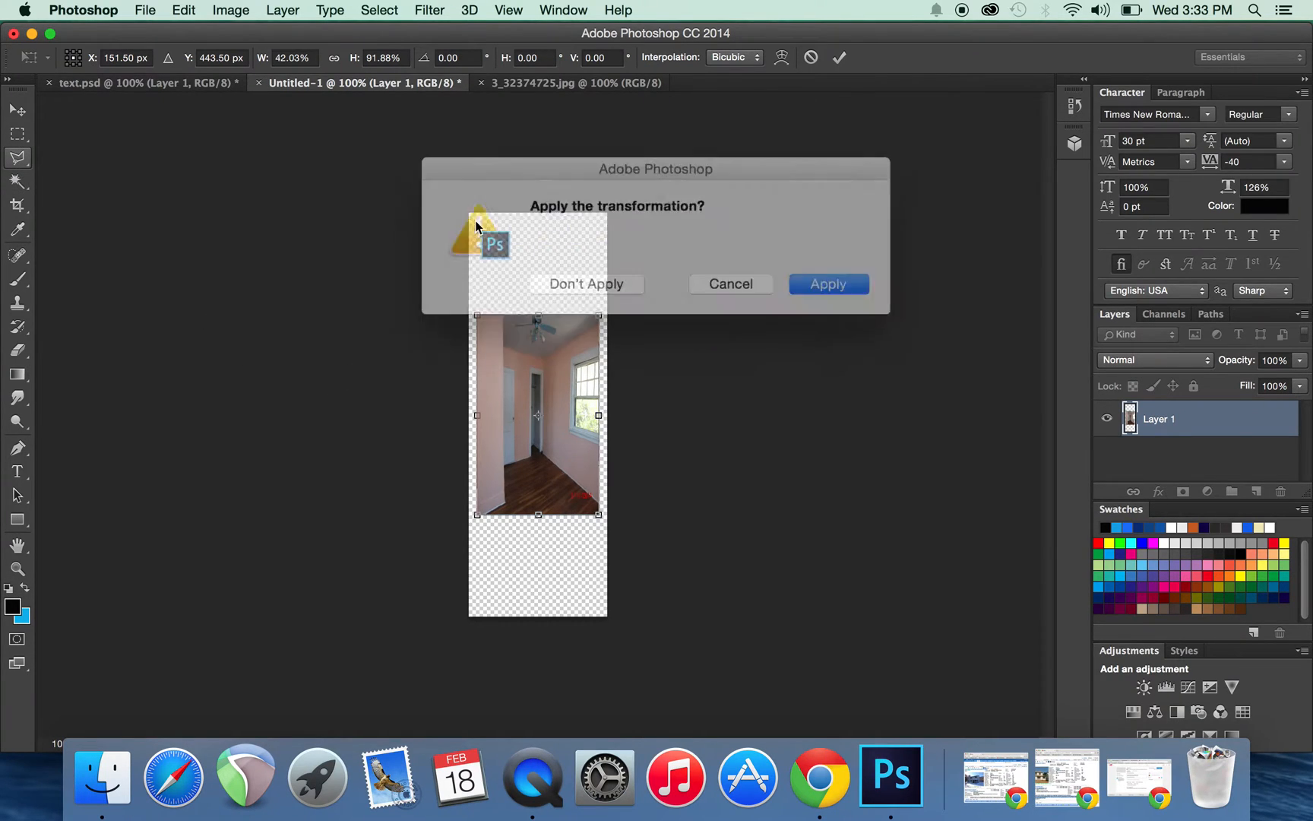
click(791, 278)
- Cut off the photo's upper-right corner diagonally by deleting a Polygonal Lasso selection around it
click(541, 287)
click(617, 392)
click(642, 299)
double_click(550, 251)
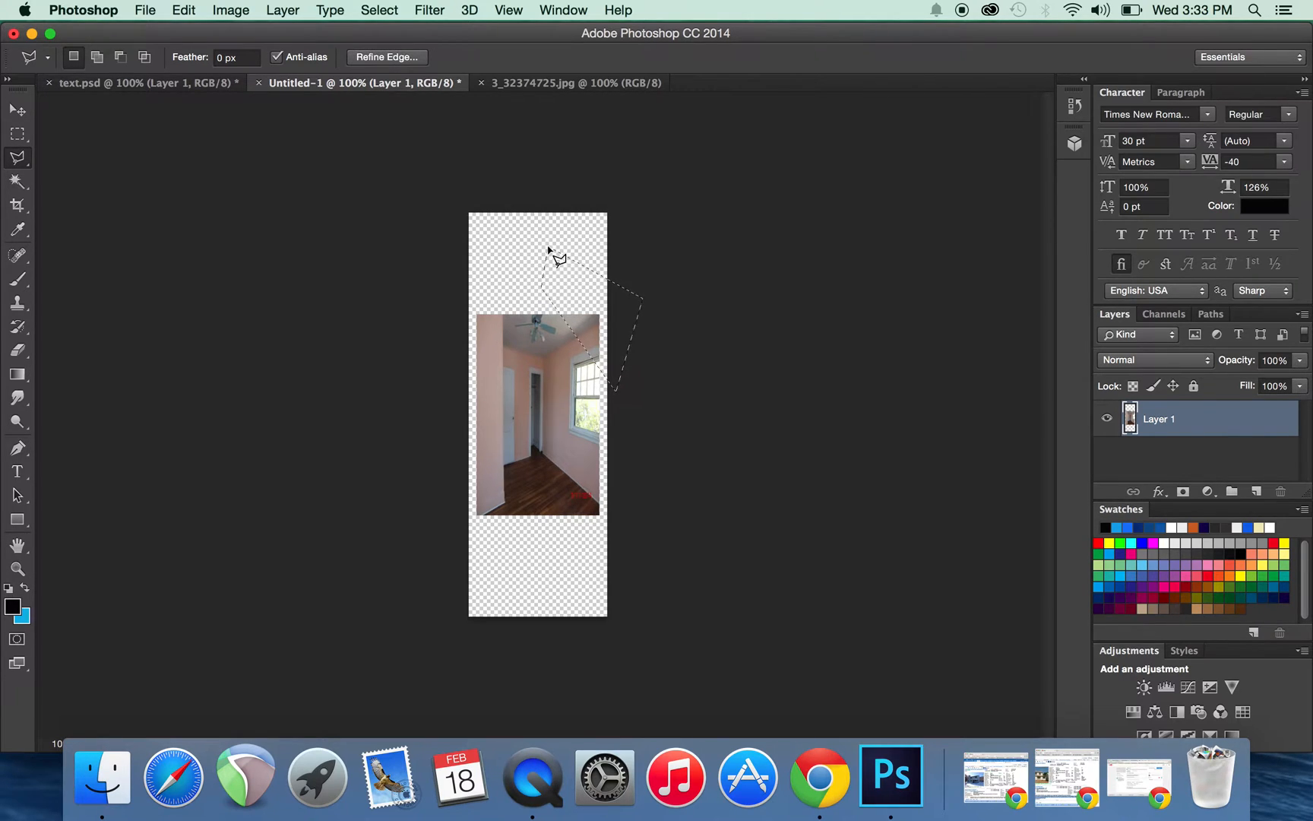
key(Delete)
- Outline the photo's lower-left corner with the Polygonal Lasso and delete it
click(455, 465)
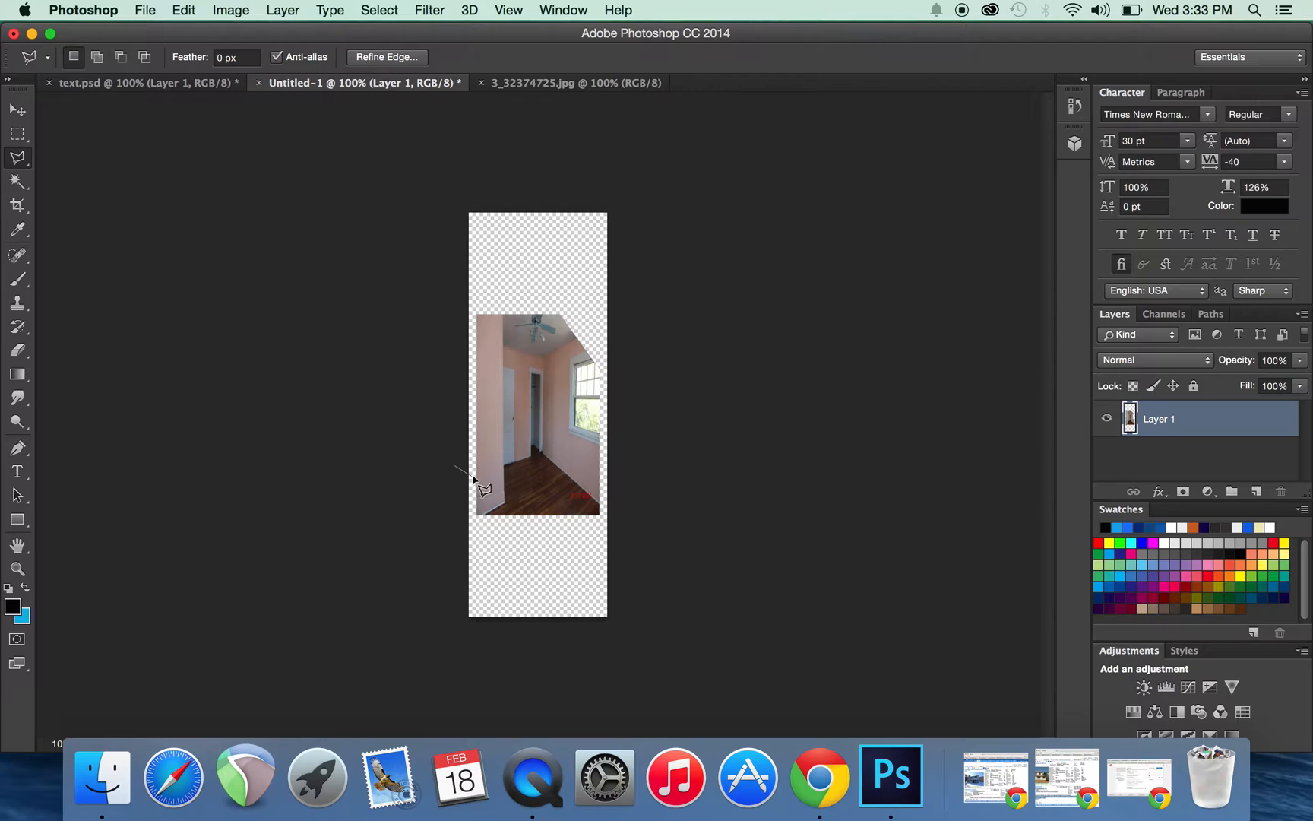
click(585, 547)
double_click(429, 547)
key(Delete)
- Trim the photo's lower-right corner diagonally with a polygonal selection and deselect
click(557, 517)
click(623, 453)
double_click(570, 572)
key(super+d)
- Remove the leftover sliver beside the trimmed lower-right corner with the Polygonal Lasso and clear the selection
click(386, 387)
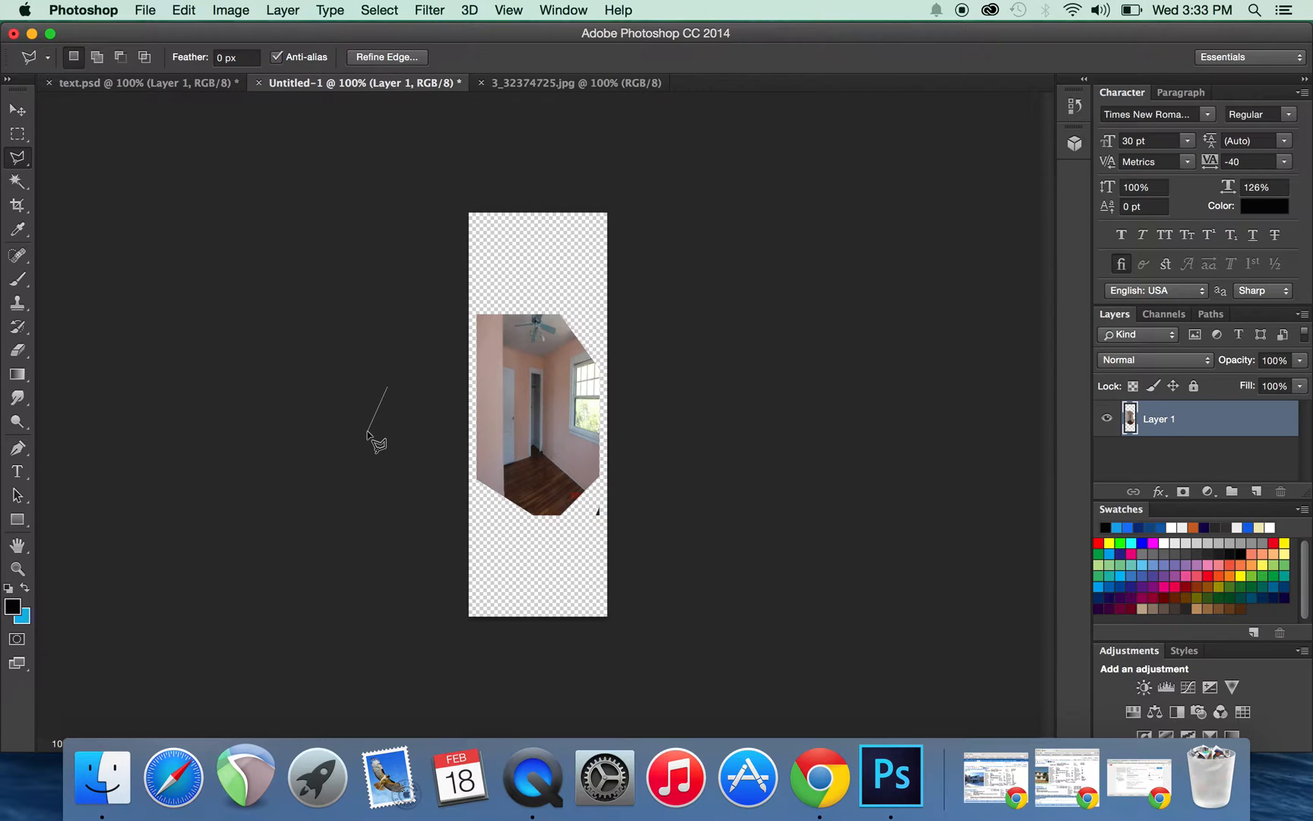
click(520, 579)
click(614, 483)
click(620, 534)
click(436, 630)
key(Escape)
click(411, 504)
double_click(312, 541)
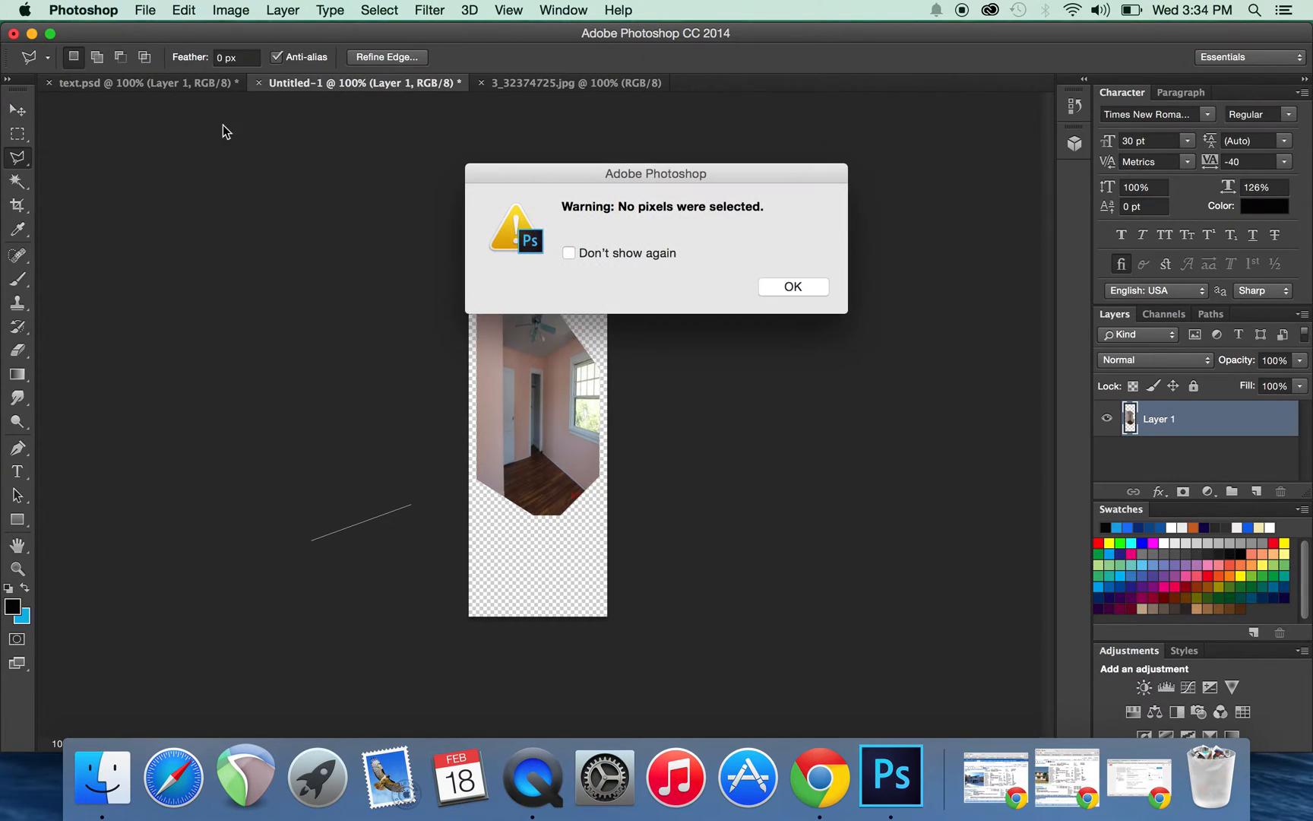
click(776, 287)
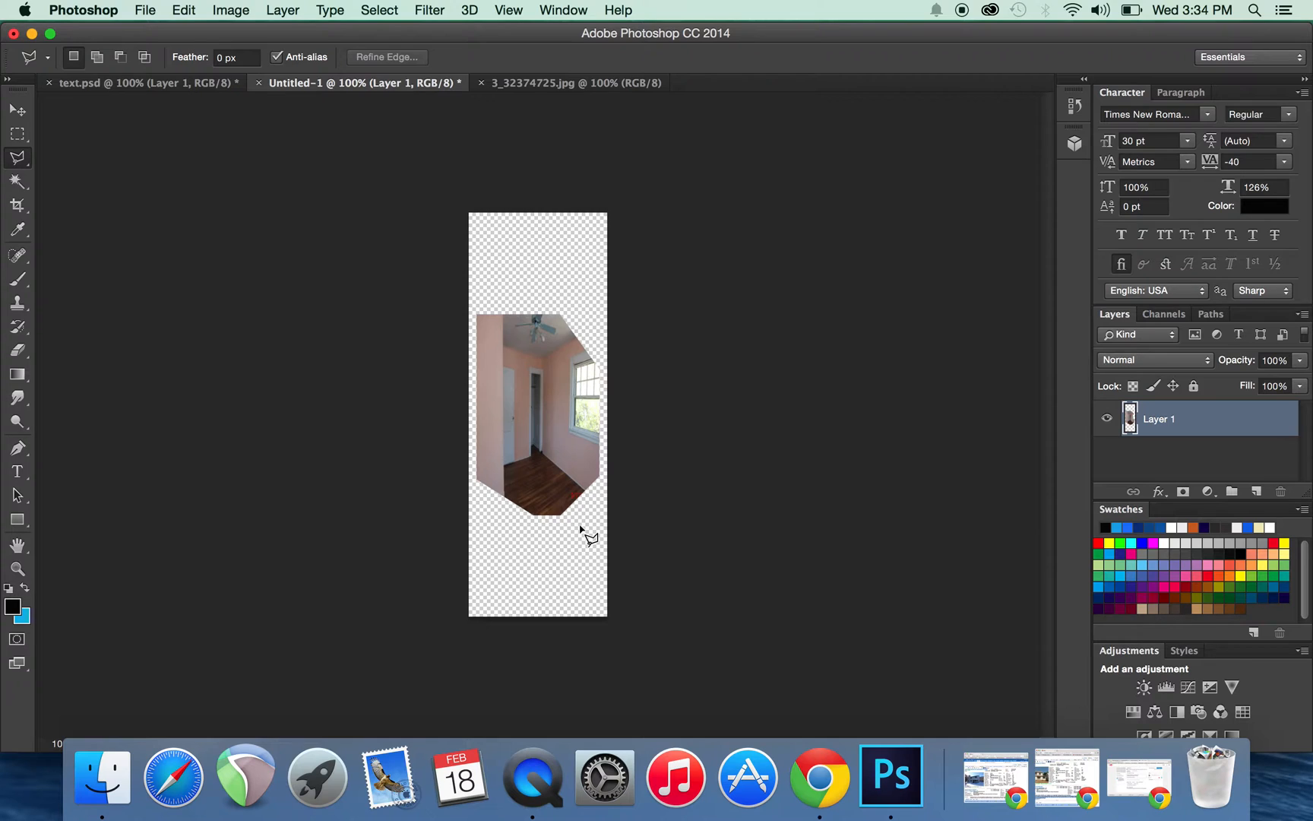
- Save the cutout as a PNG named testshape on the Desktop with Smallest / Slow compression and no interlacing
click(145, 11)
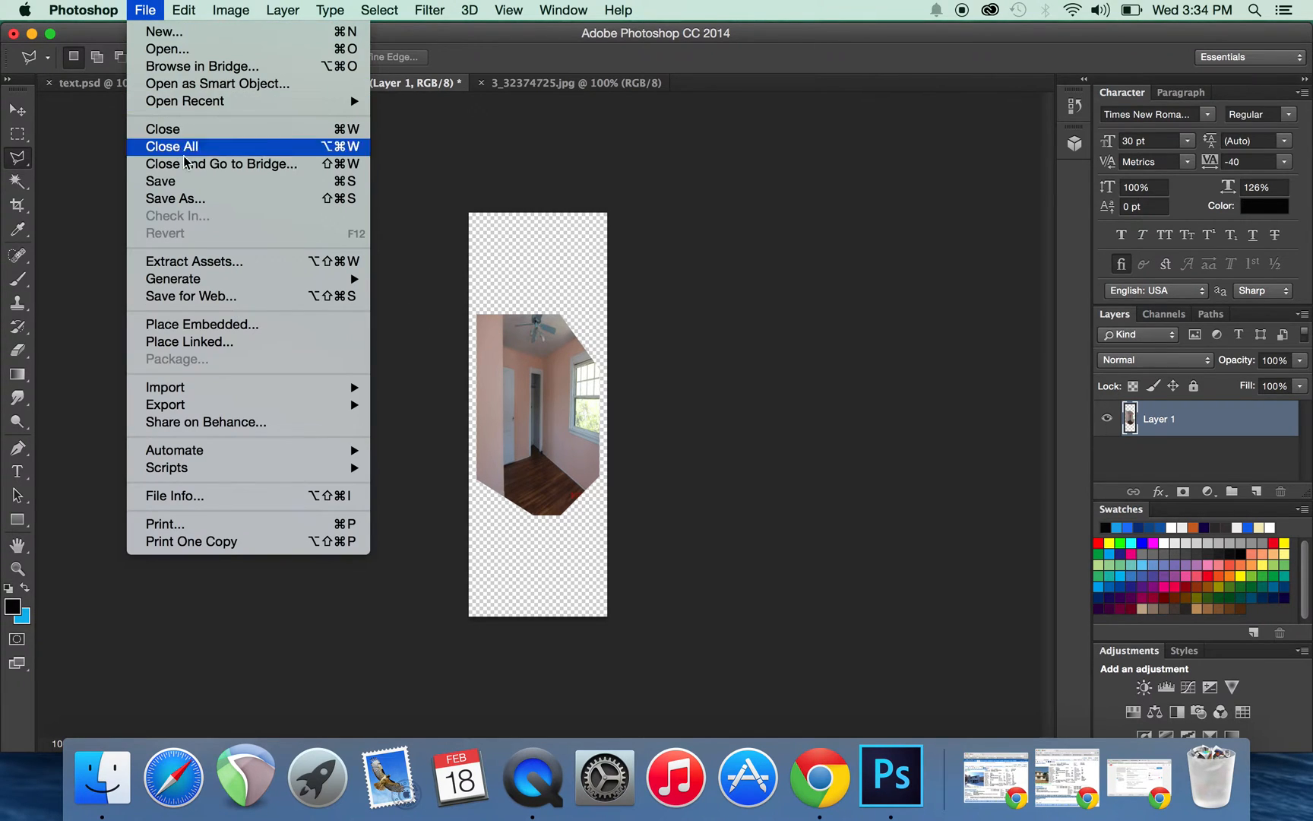
click(185, 199)
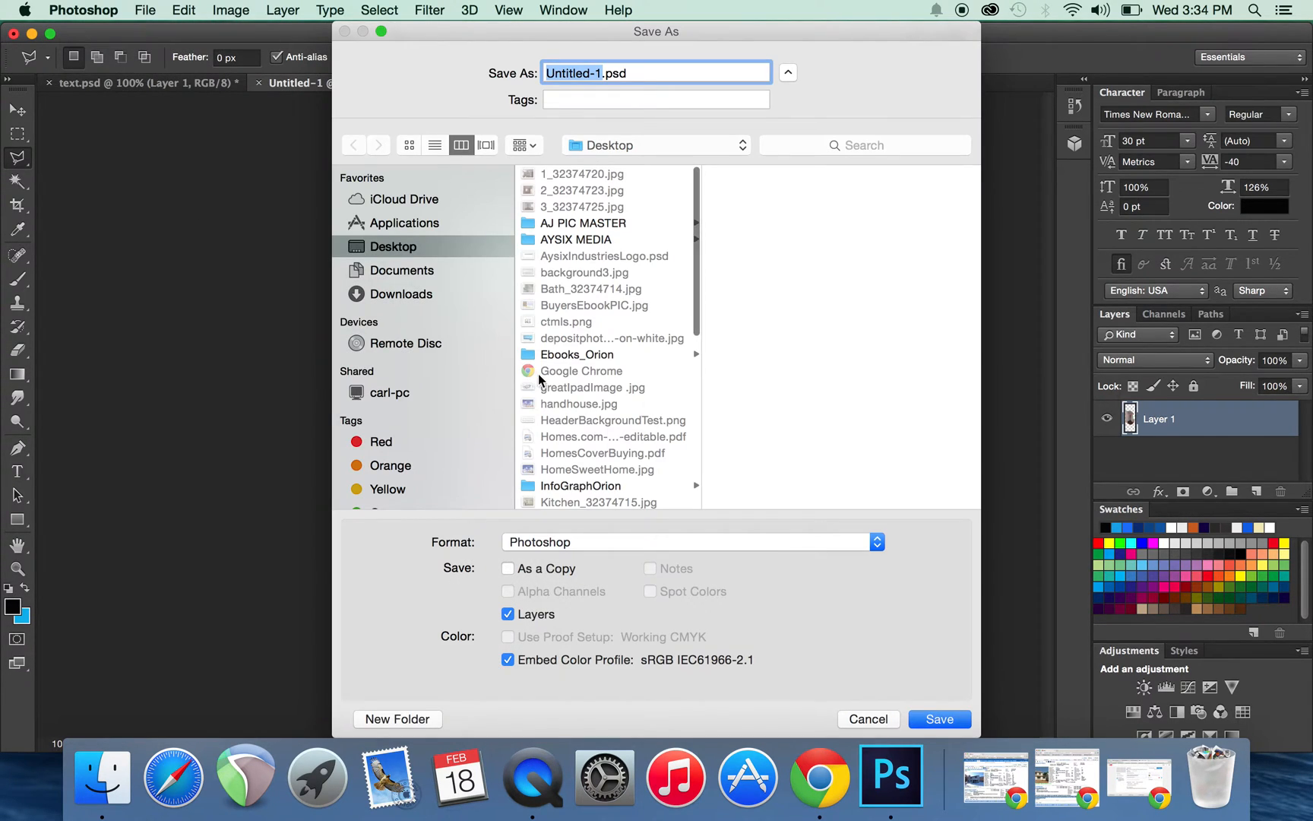
click(878, 541)
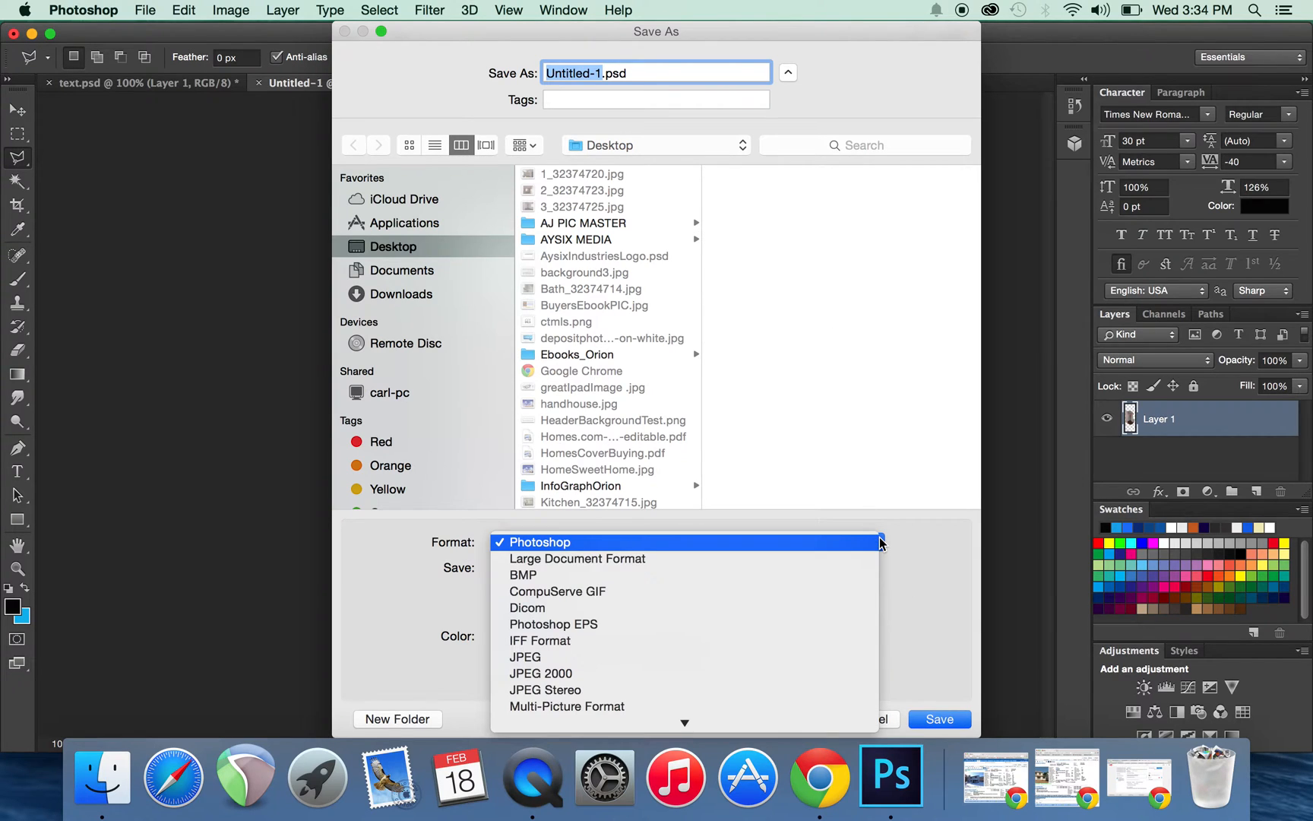
scroll(810, 672, down, 2)
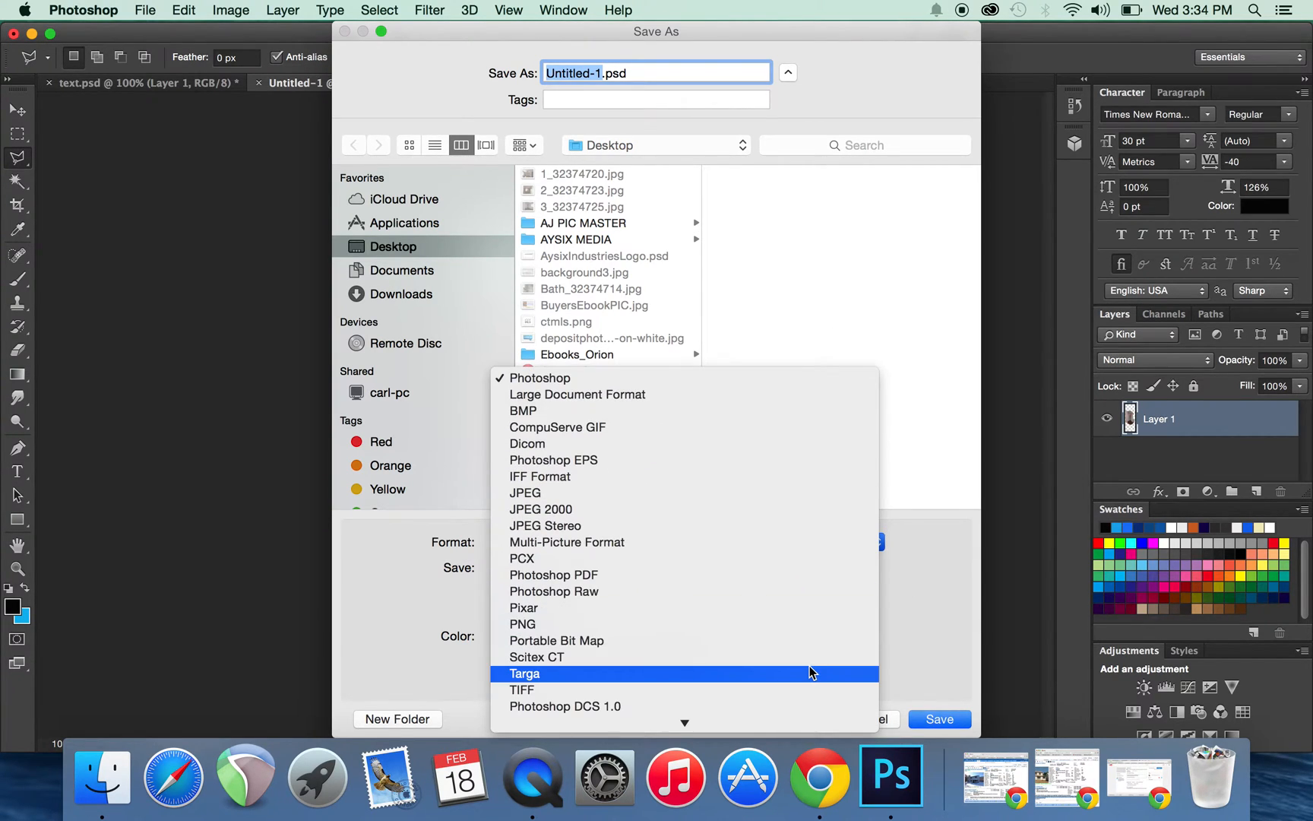
click(801, 626)
key(BackSpace)
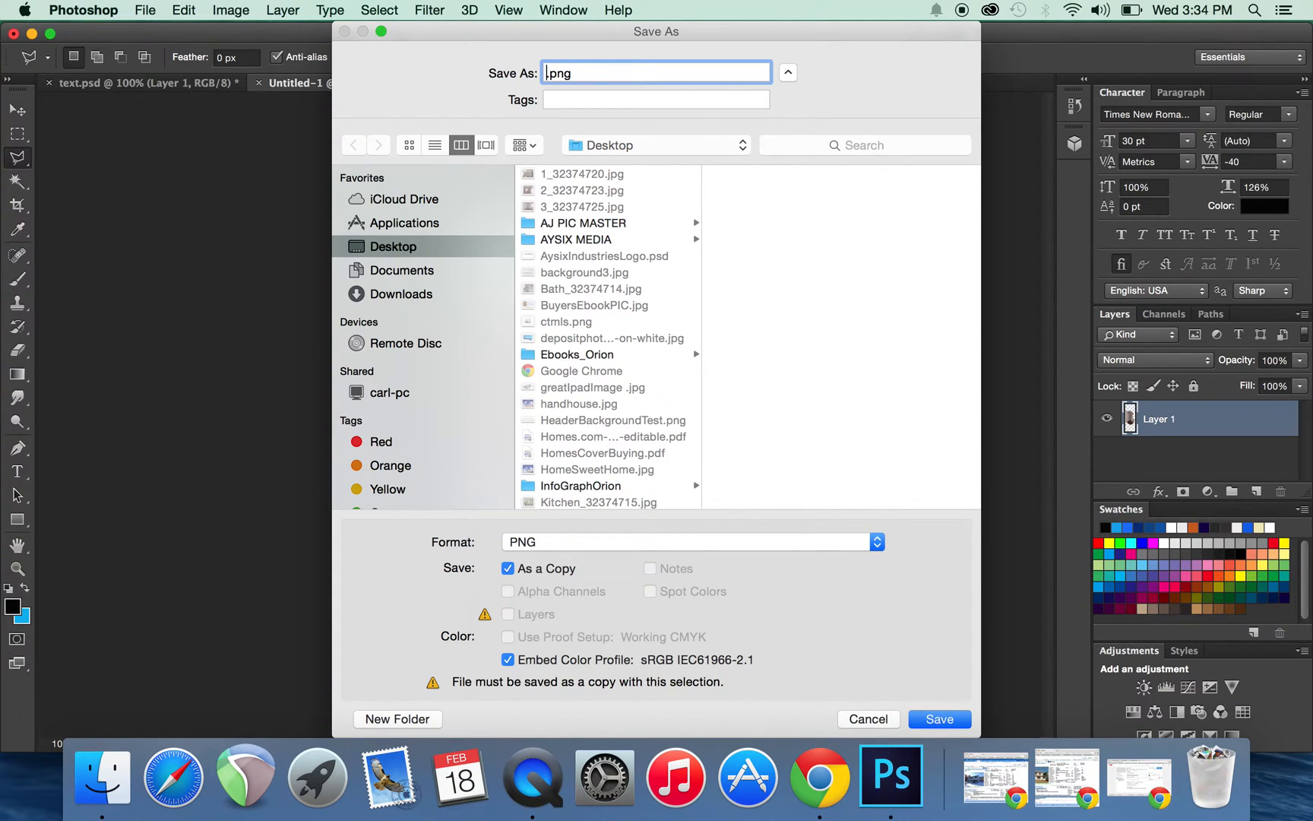
text(testshape)
click(928, 719)
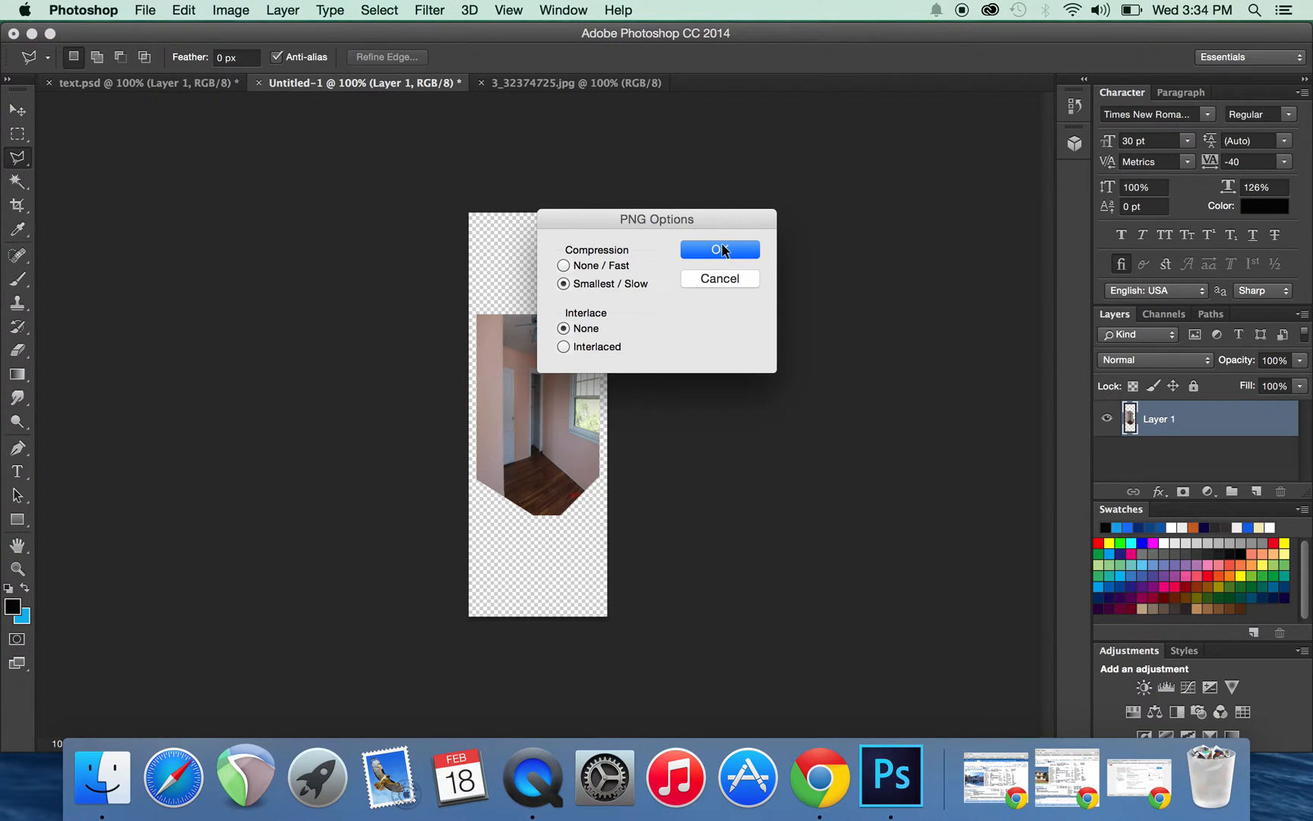
click(720, 250)
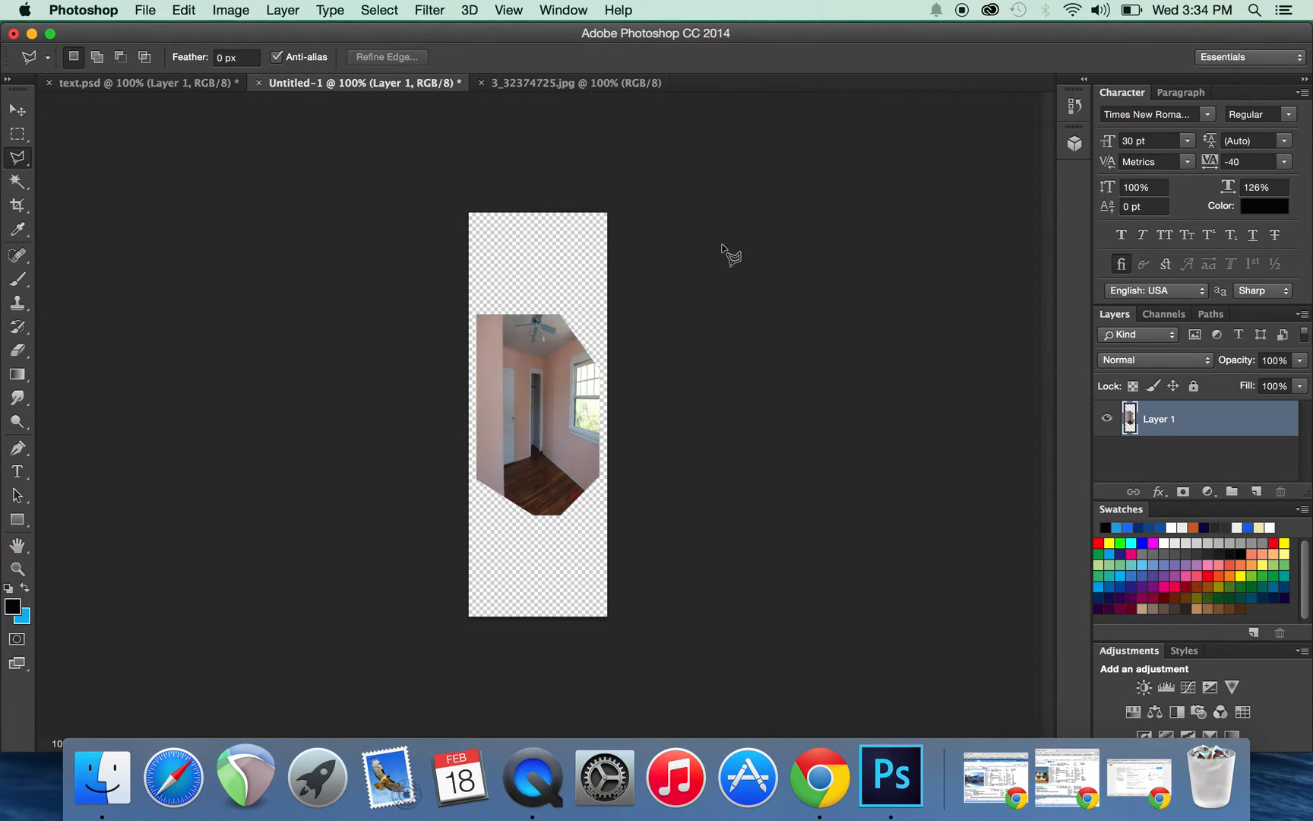
- View testshape.png from the Desktop in Preview, close it and return to Photoshop
click(31, 35)
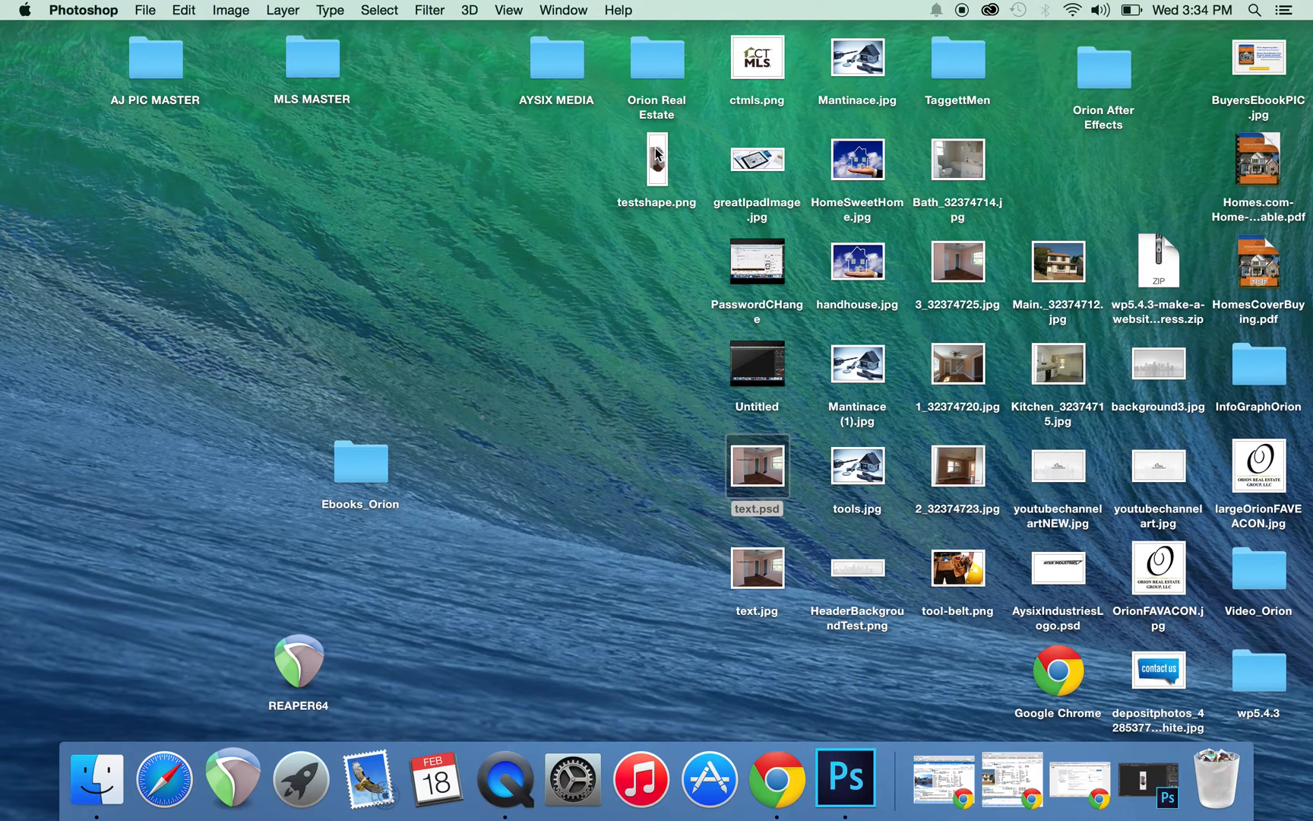
double_click(665, 169)
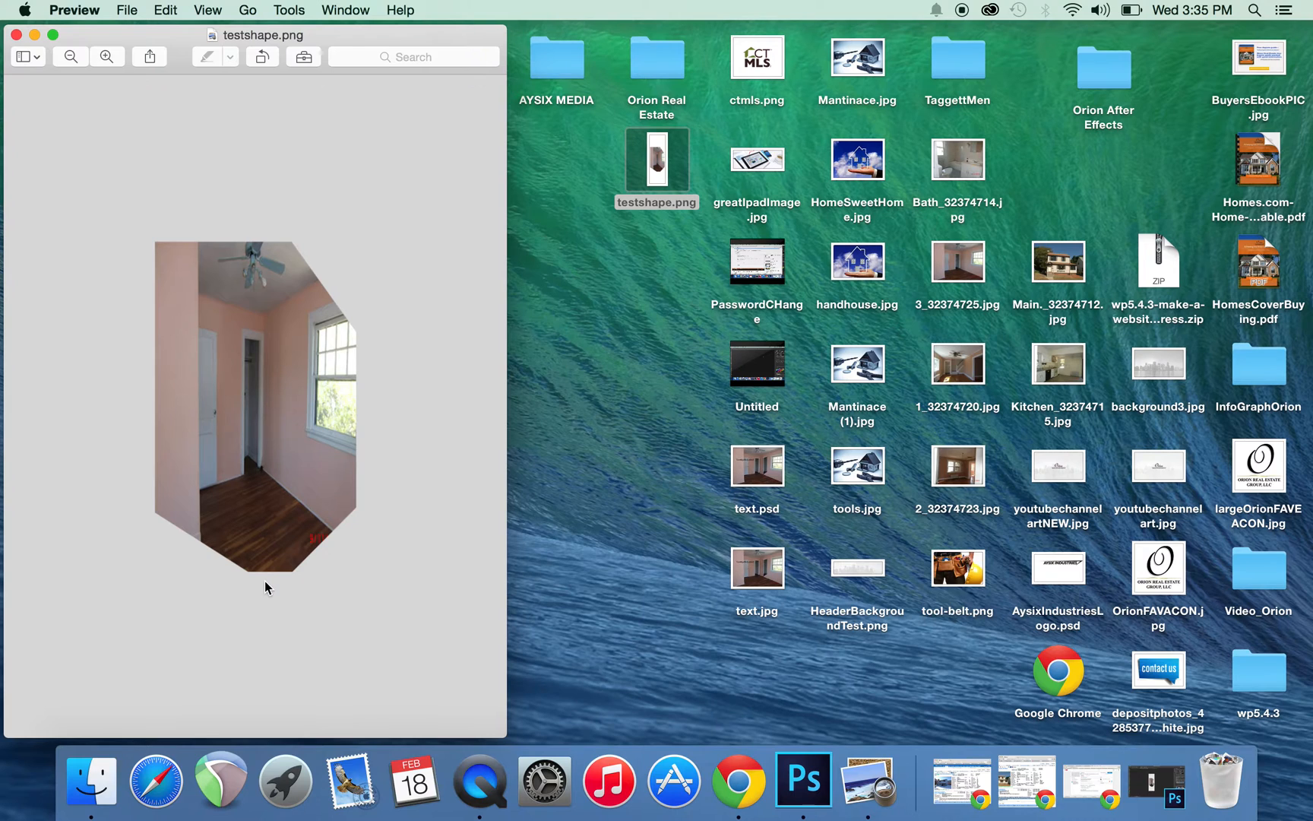
click(15, 34)
click(794, 780)
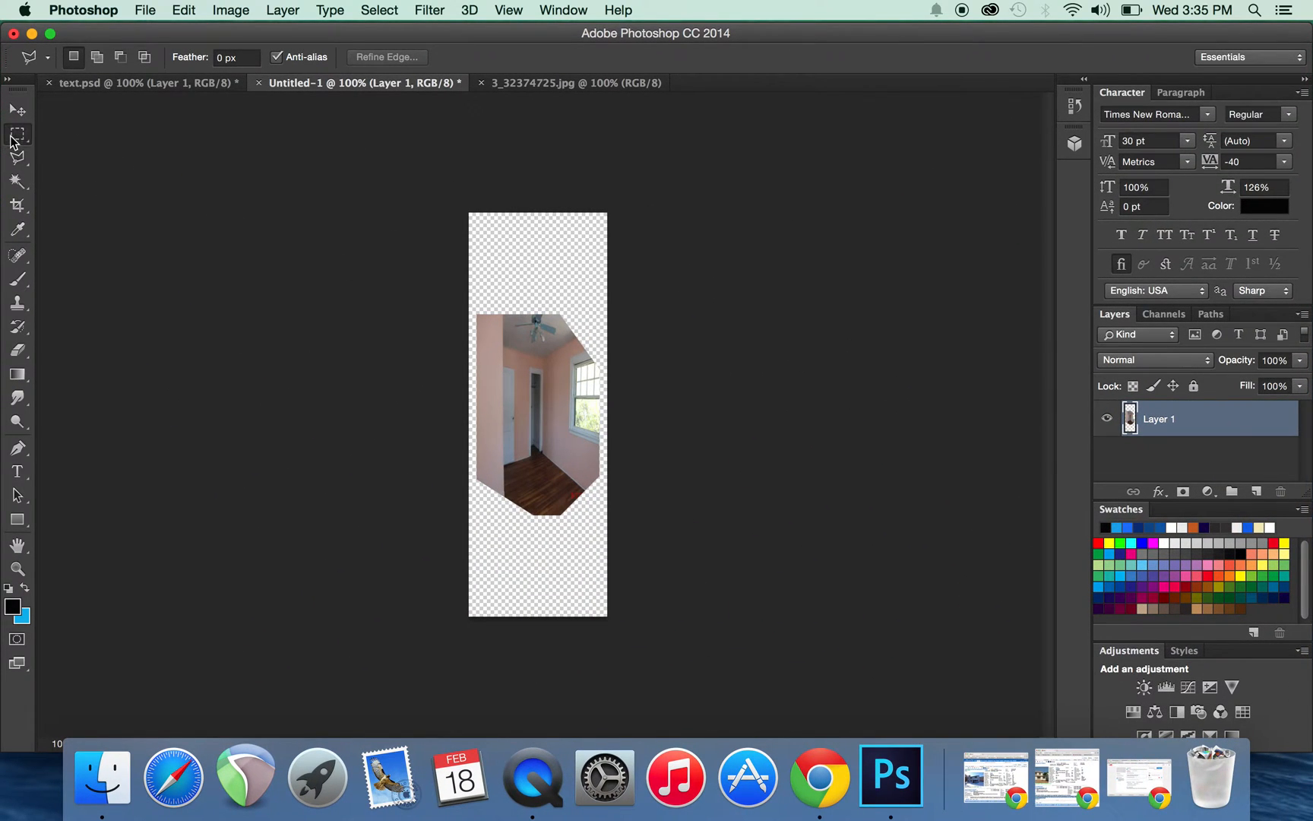
- Select the whole room cutout in Untitled-1 with the Rectangular Marquee and copy it
click(11, 140)
drag(455, 295, 705, 535)
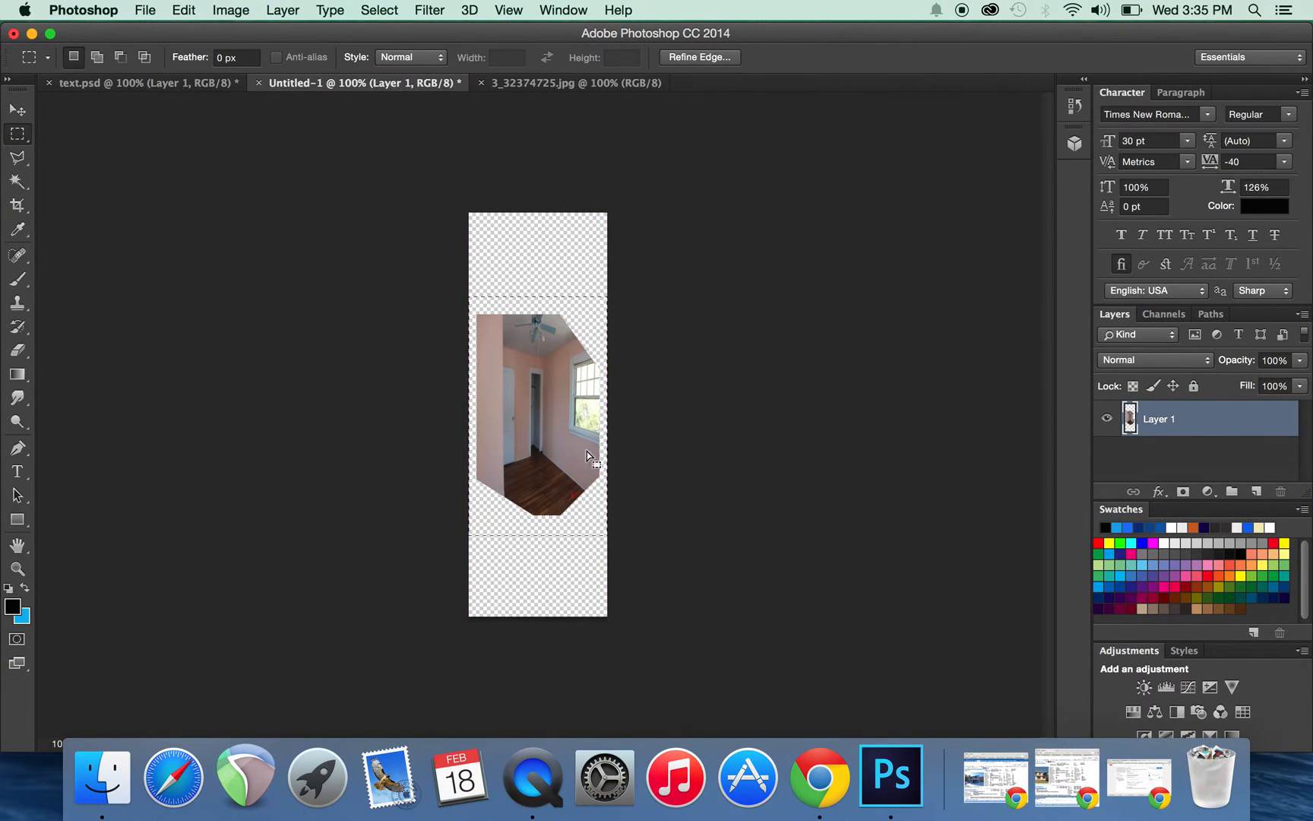
click(185, 10)
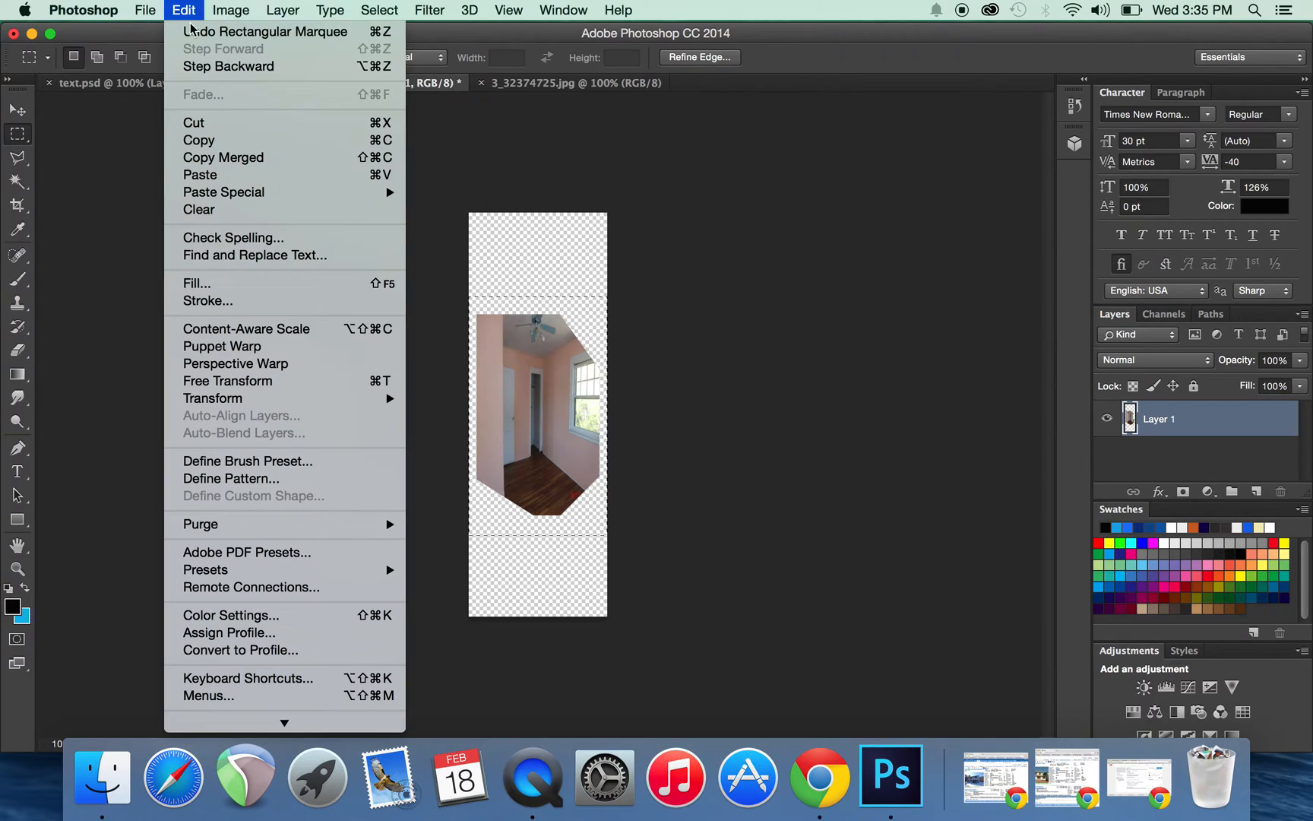
click(225, 143)
- Paste the copied room cutout into the text.psd document
click(175, 85)
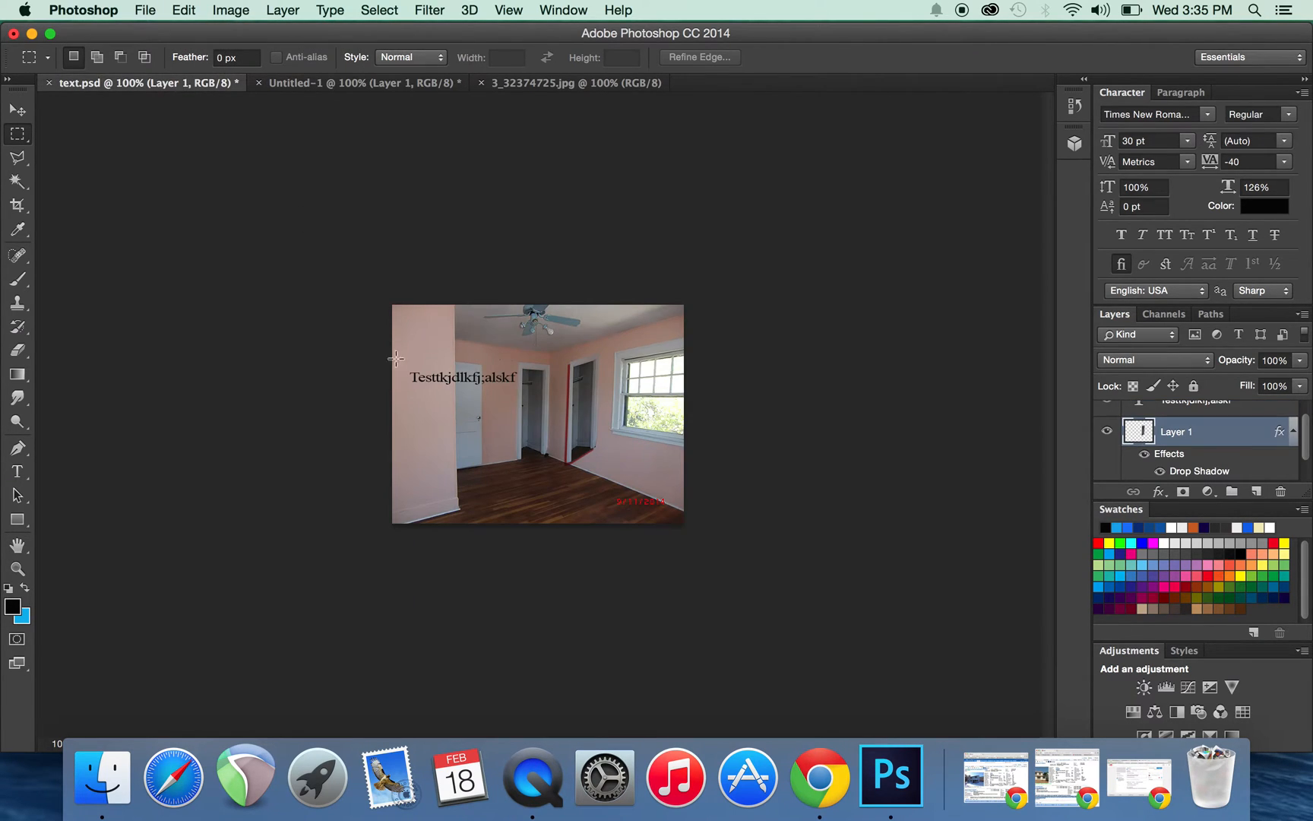
click(183, 10)
click(200, 174)
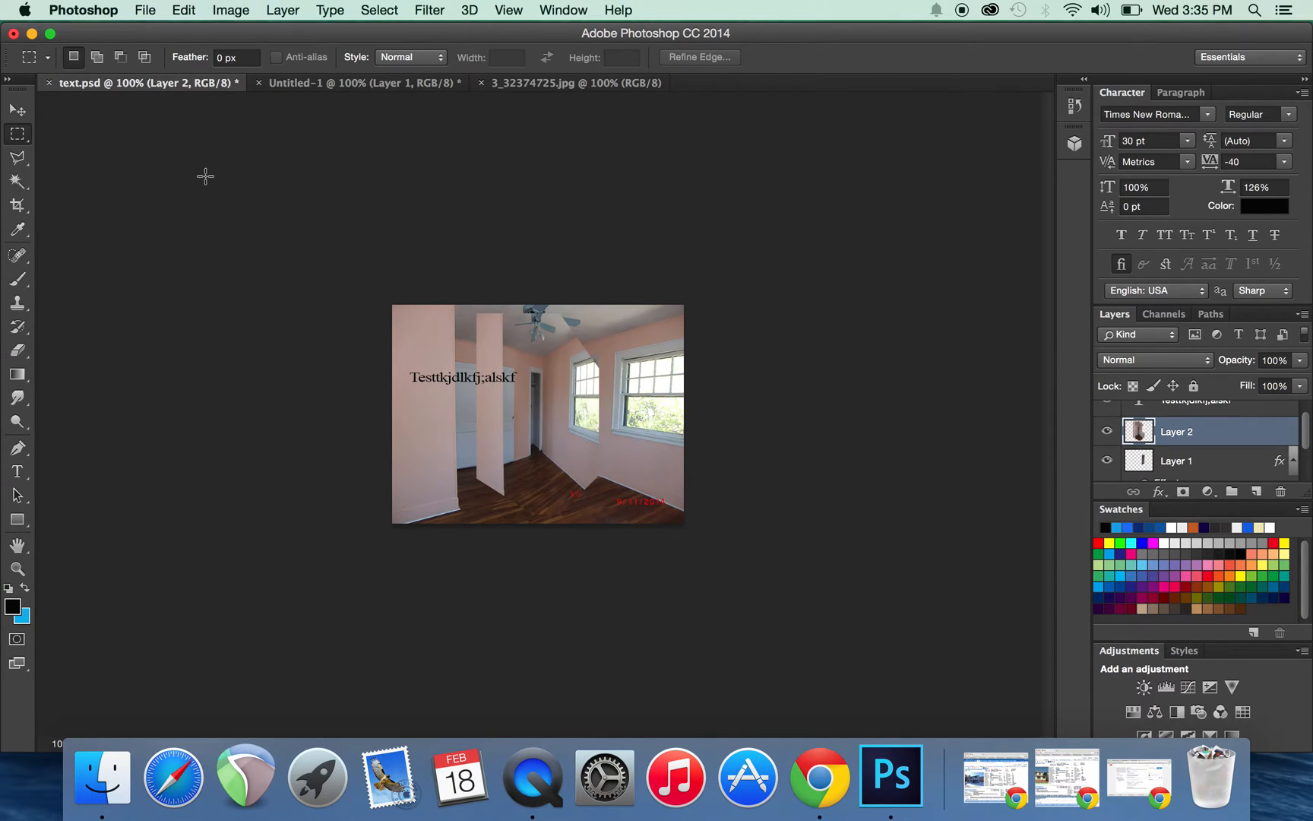
- Reposition the pasted cutout in text.psd with the Move tool so its window overlaps the room's right-hand window
click(17, 110)
drag(531, 394, 465, 393)
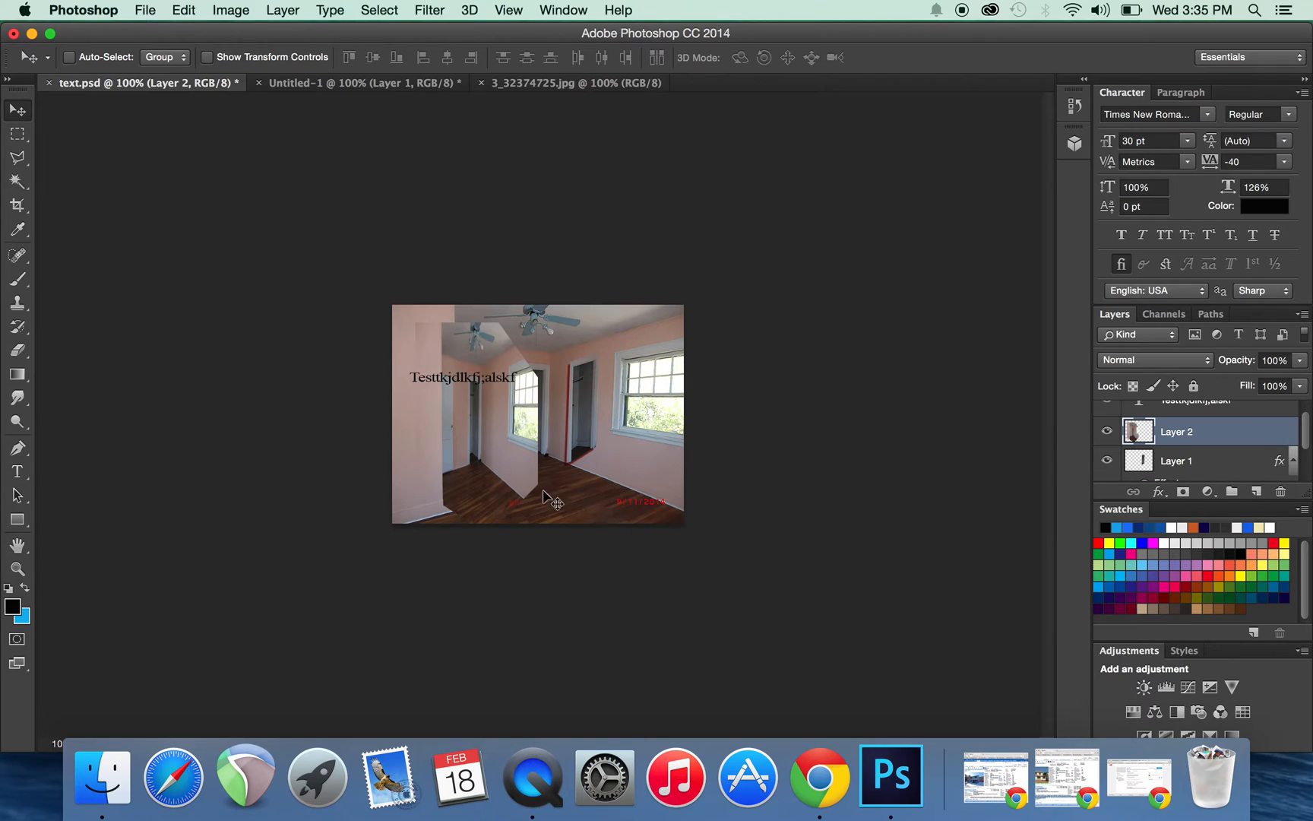
drag(543, 490, 595, 457)
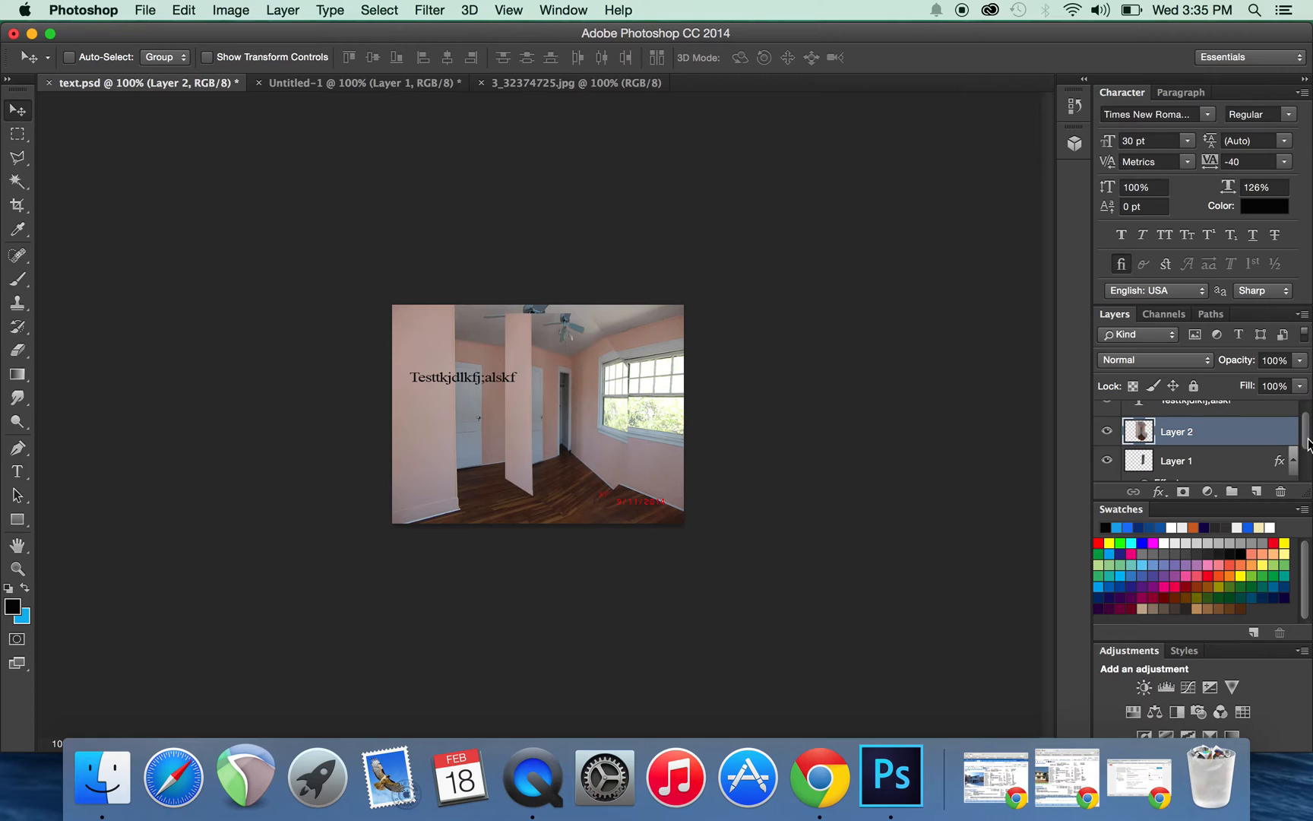
- Flatten all layers of text.psd into a single layer, and undo the flattening
drag(1308, 444, 1311, 481)
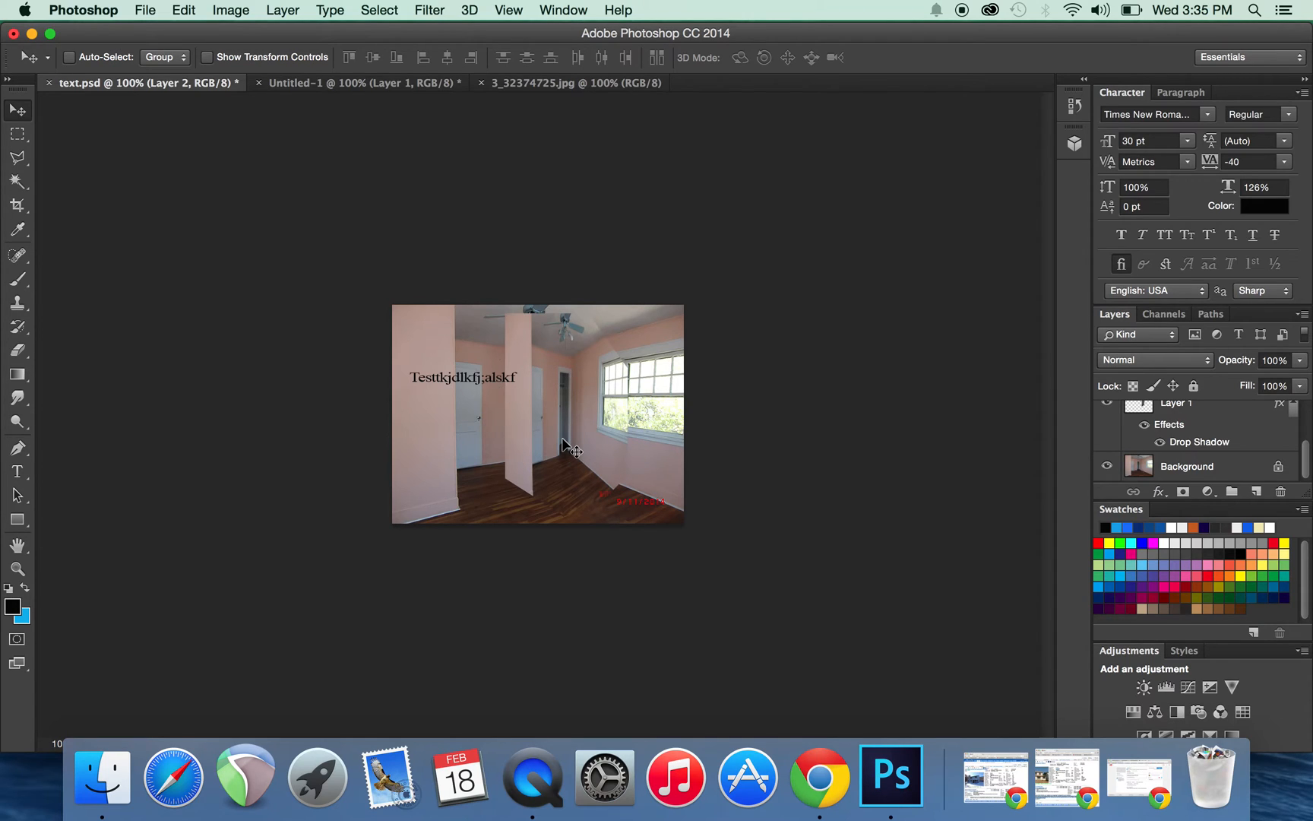
click(232, 11)
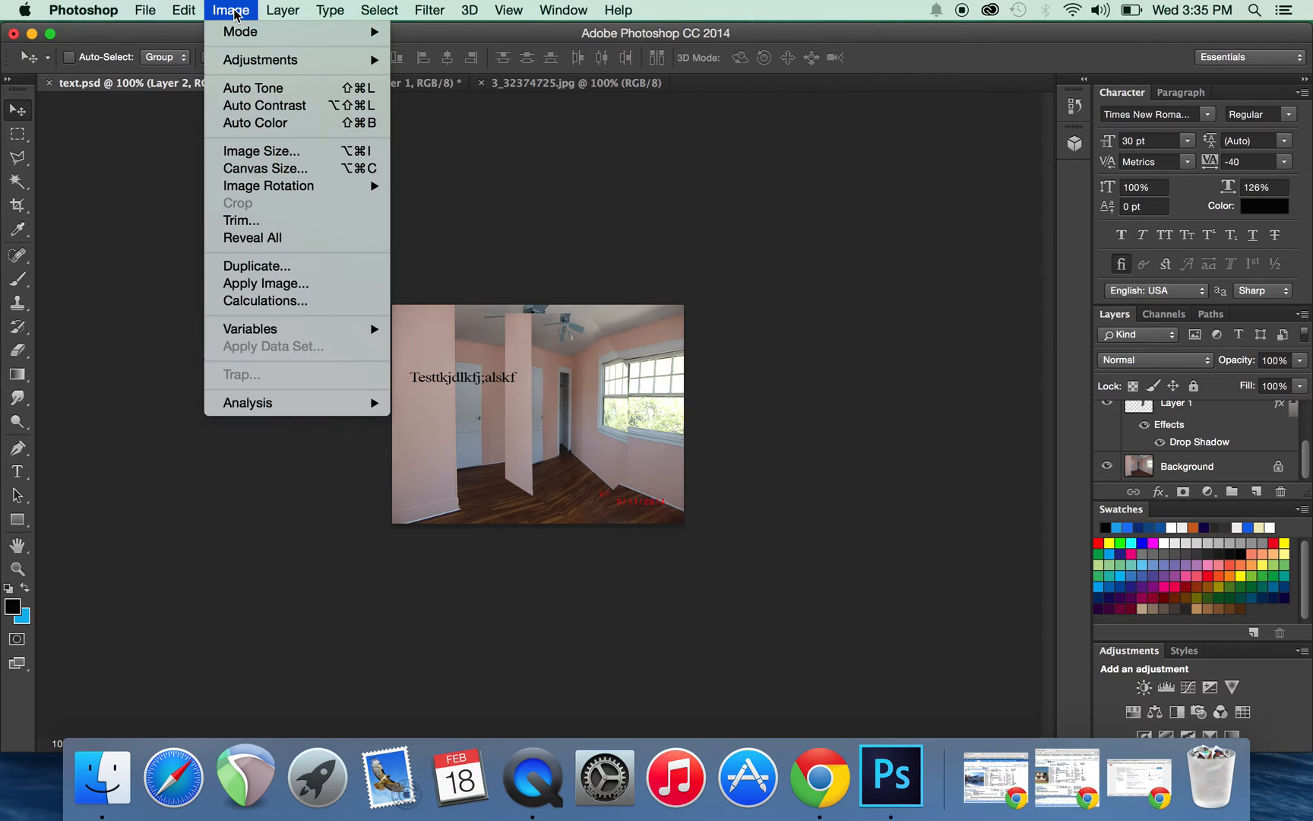
mouse_move(282, 11)
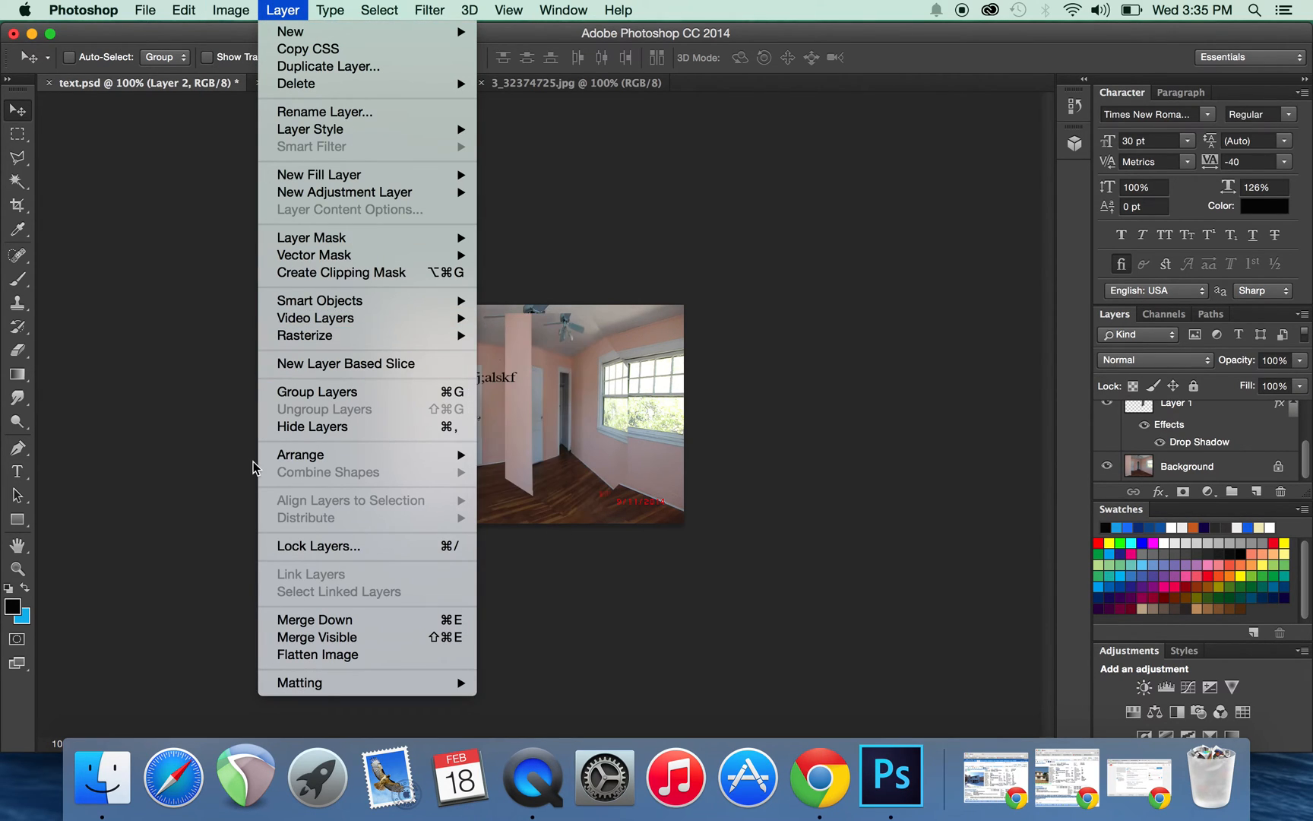
click(281, 655)
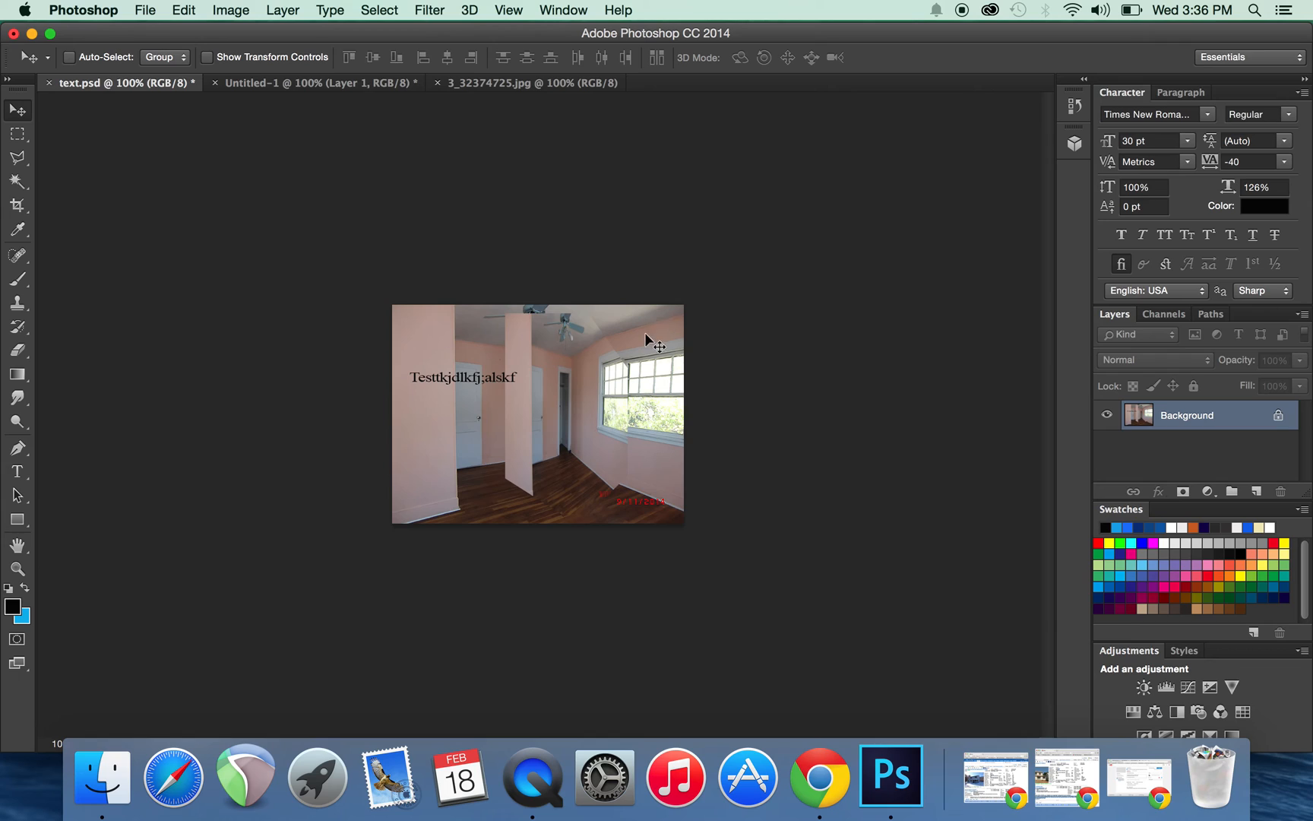
click(184, 10)
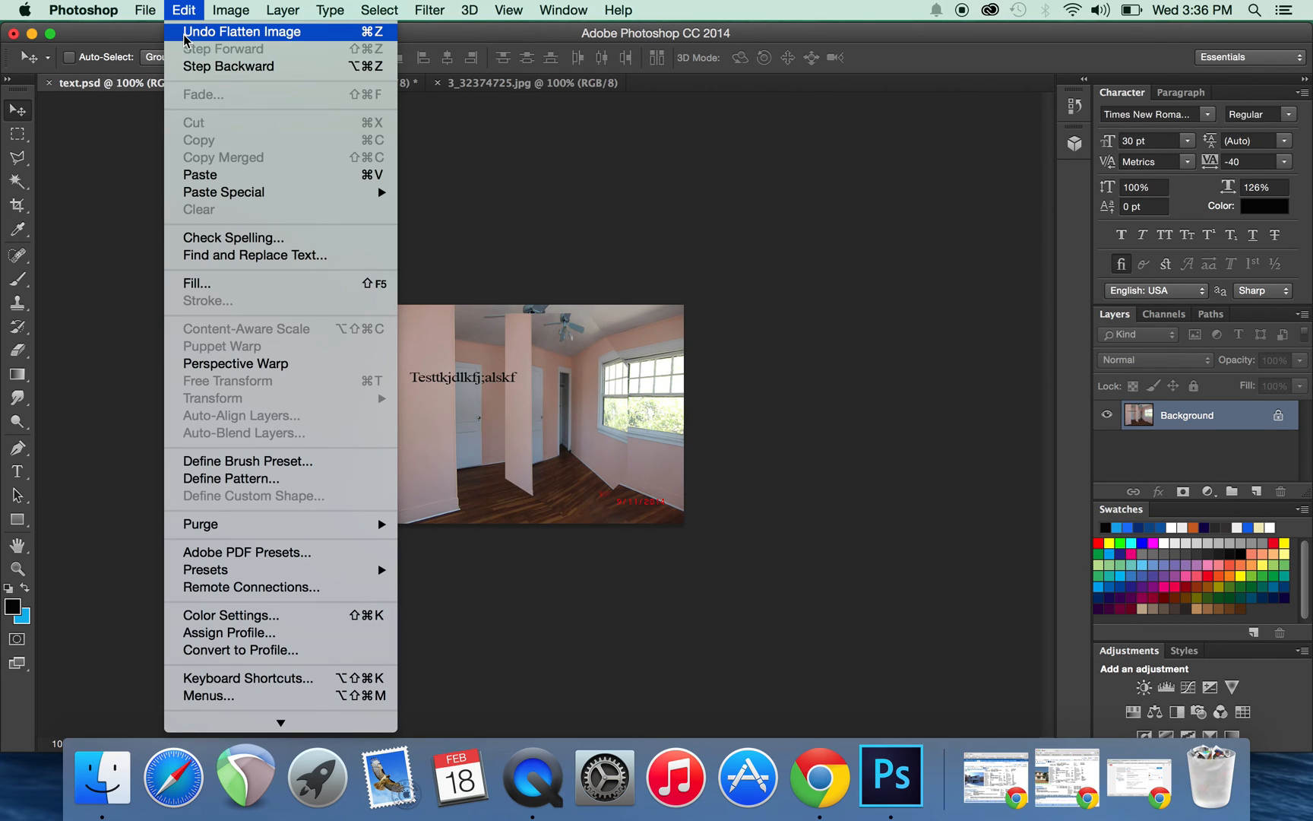
click(186, 38)
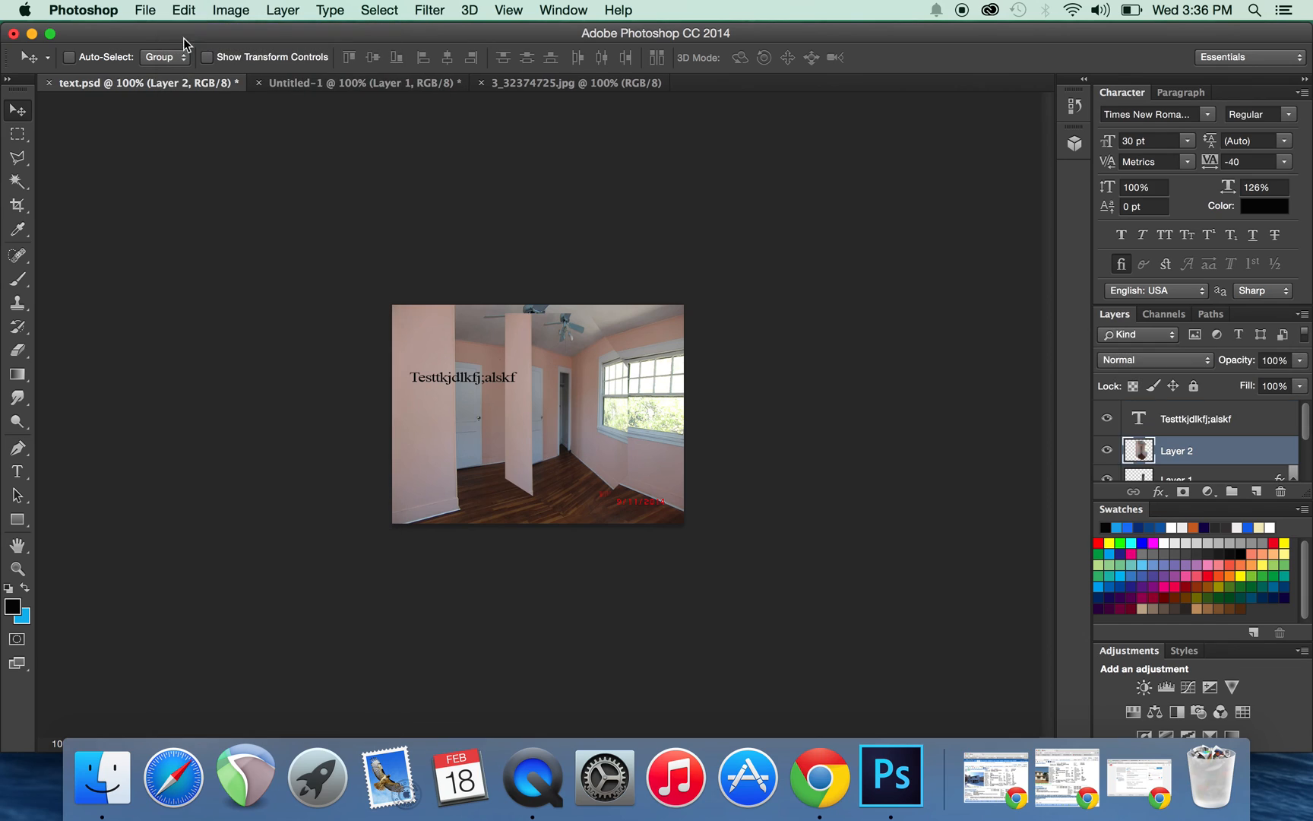